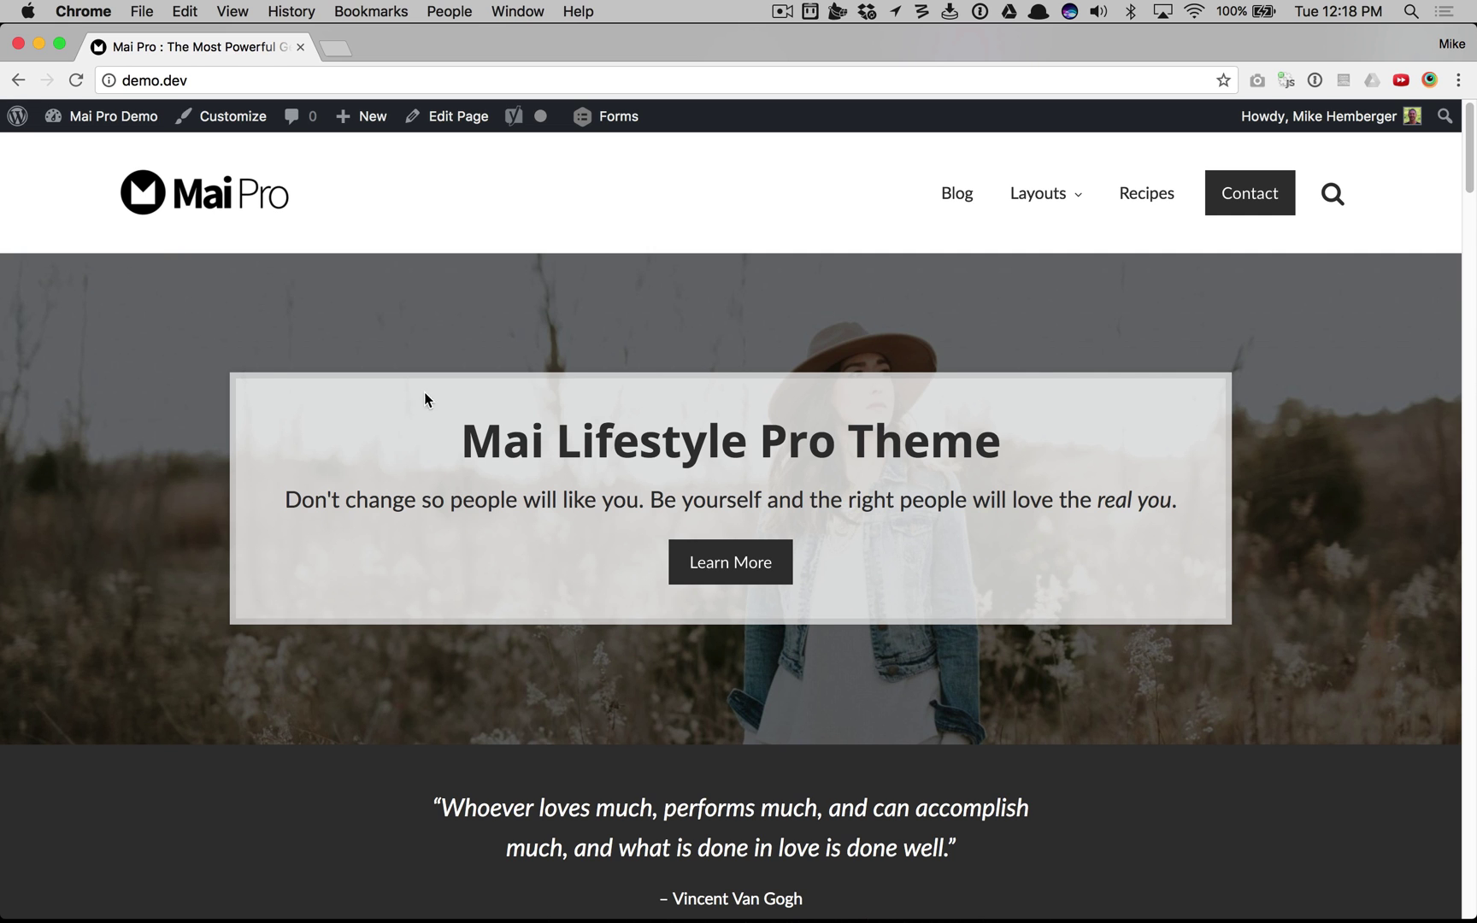
Scroll through the live Mai Lifestyle Pro homepage, then open it in the page editor.
{"action": "scroll", "coordinate": [530, 481], "scroll_direction": "down", "scroll_amount": 10}
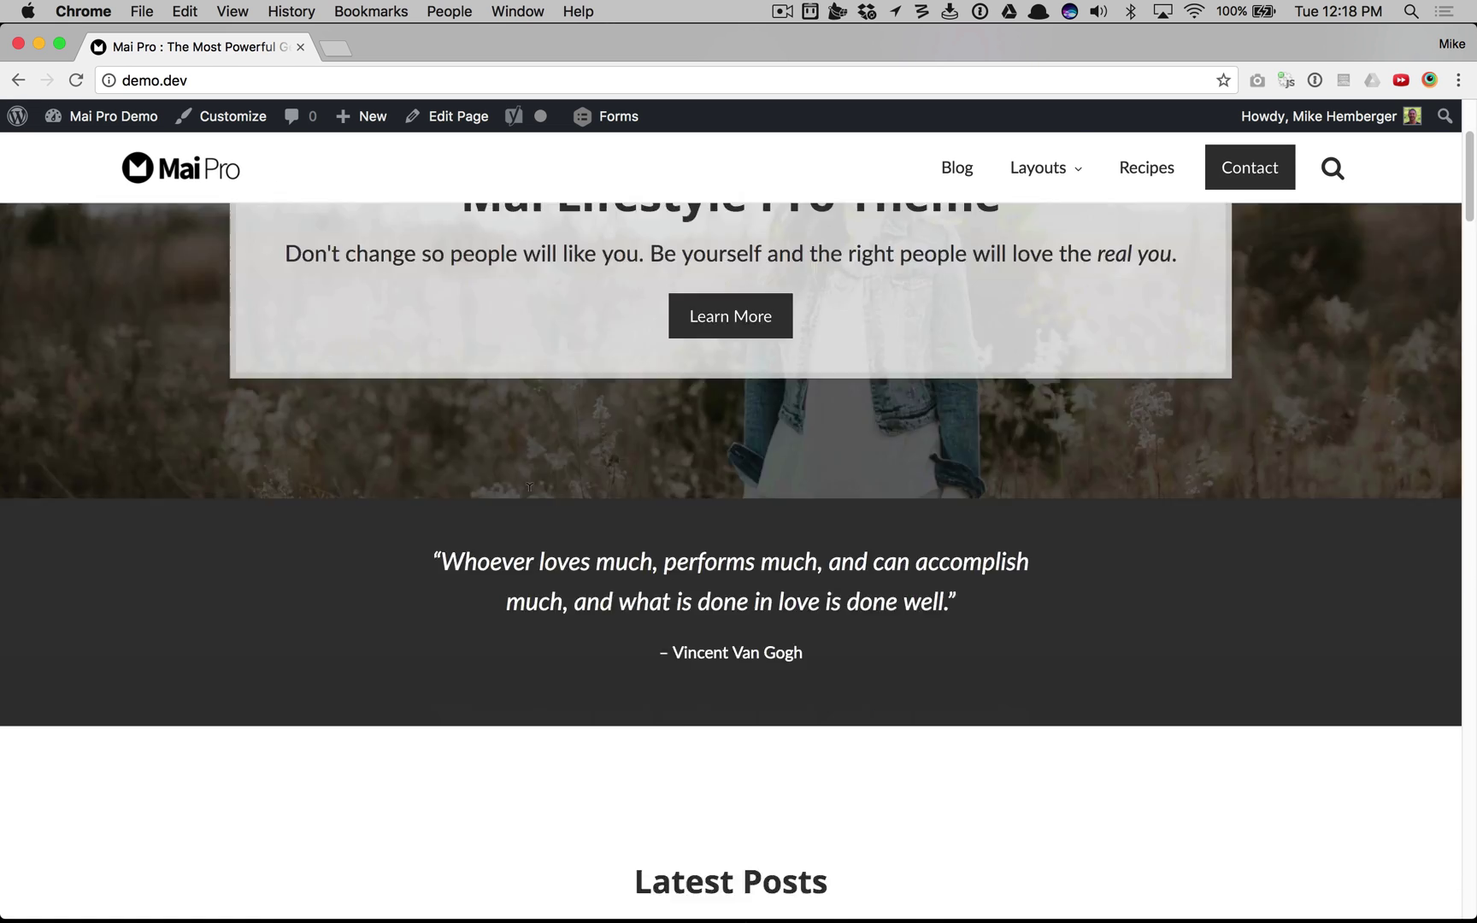
{"action": "scroll", "coordinate": [550, 499], "scroll_direction": "up", "scroll_amount": 5}
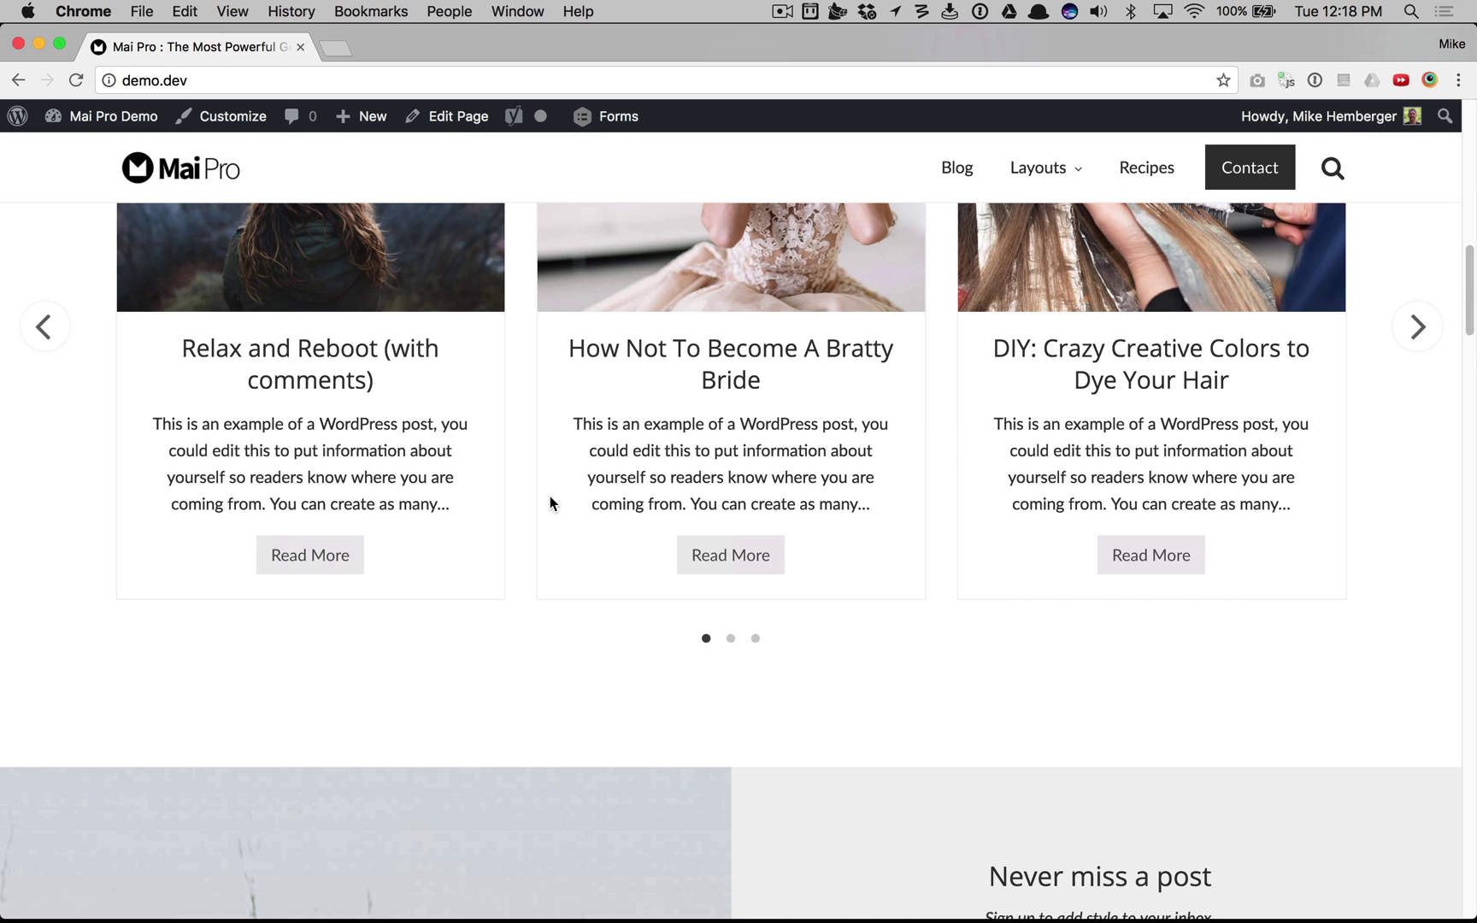
{"action": "scroll", "coordinate": [549, 502], "scroll_direction": "down", "scroll_amount": 12}
{"action": "scroll", "coordinate": [549, 496], "scroll_direction": "down", "scroll_amount": 12}
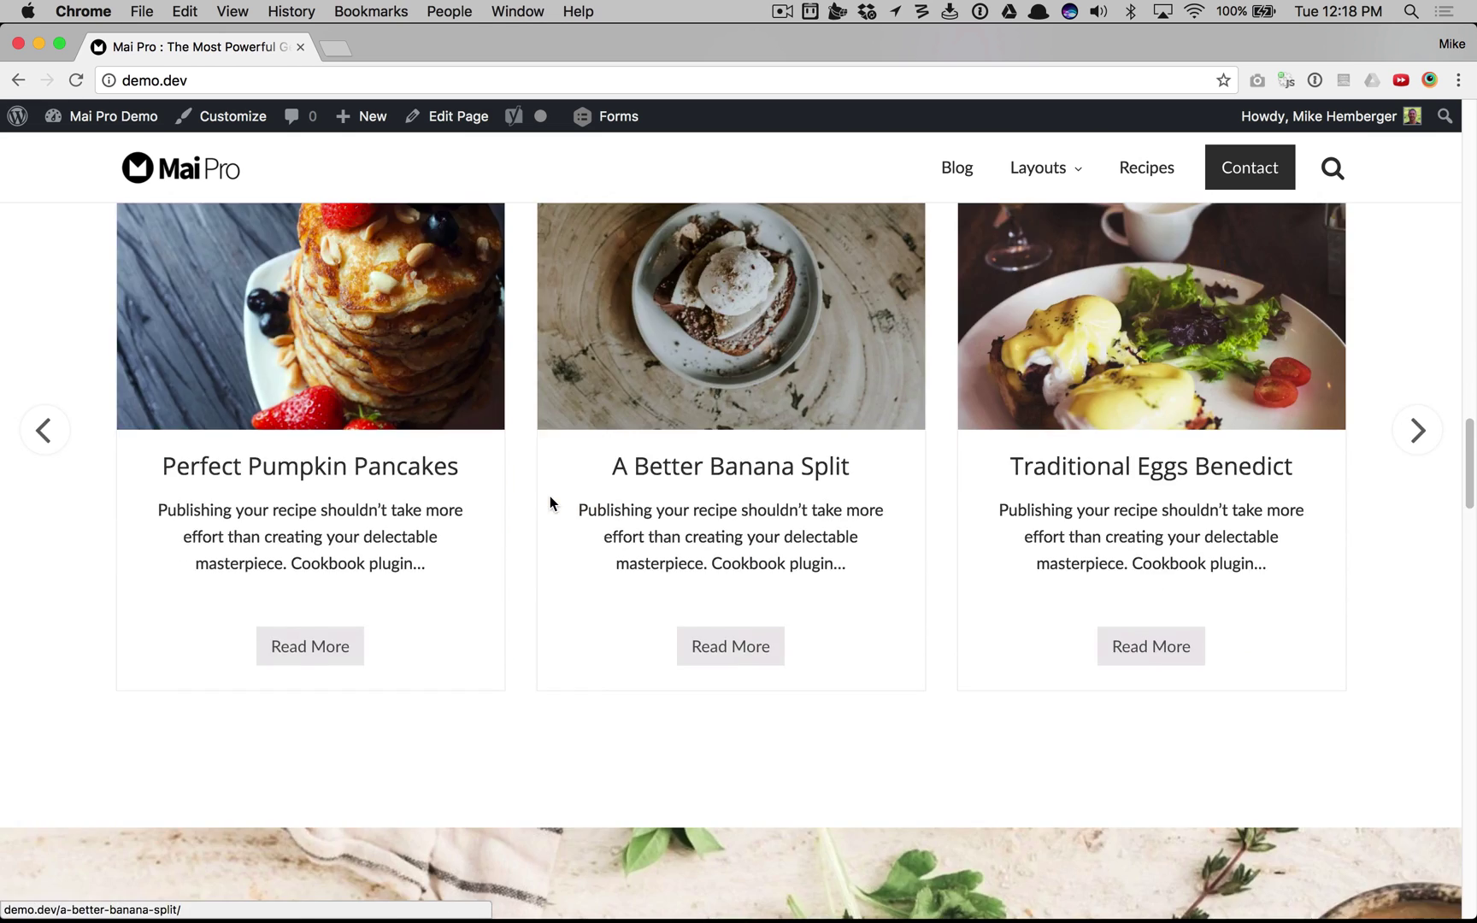
{"action": "scroll", "coordinate": [551, 498], "scroll_direction": "down", "scroll_amount": 15}
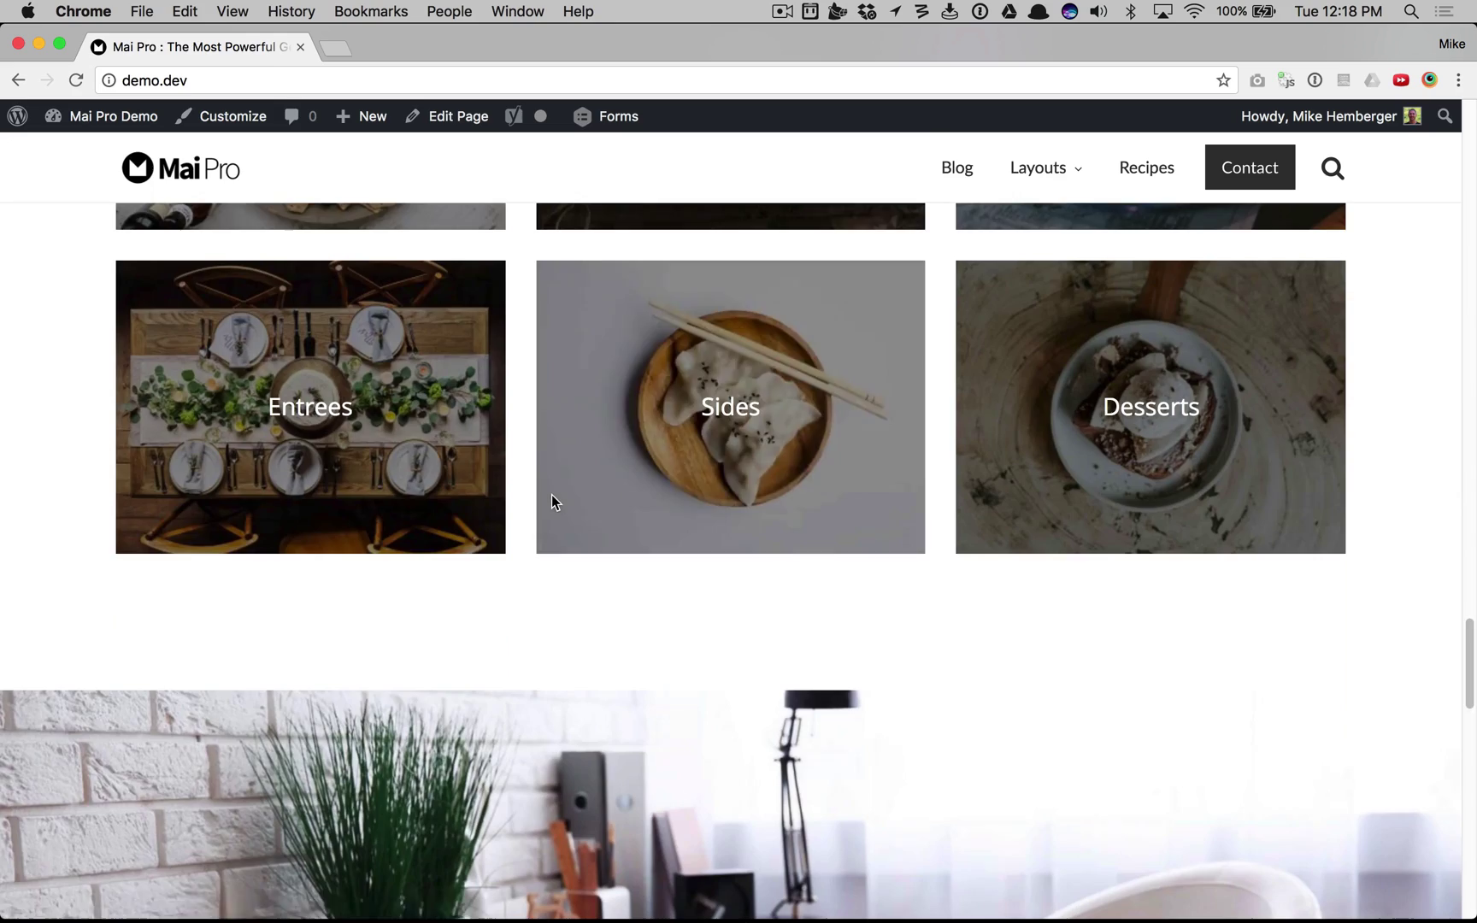
{"action": "scroll", "coordinate": [551, 498], "scroll_direction": "down", "scroll_amount": 12}
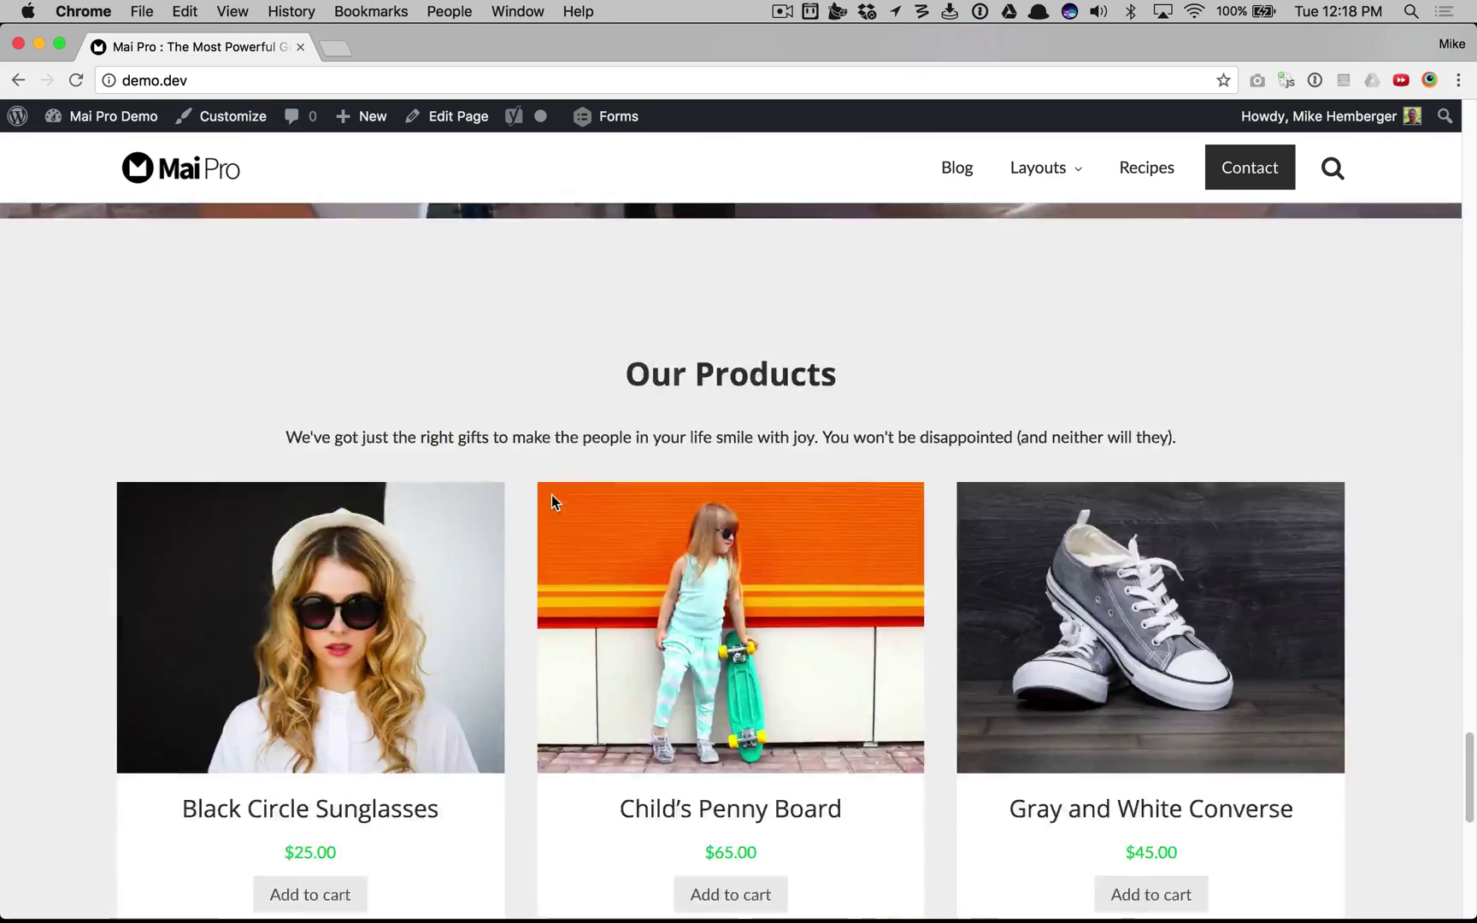
{"action": "scroll", "coordinate": [551, 498], "scroll_direction": "up", "scroll_amount": 3}
{"action": "scroll", "coordinate": [552, 496], "scroll_direction": "up", "scroll_amount": 20}
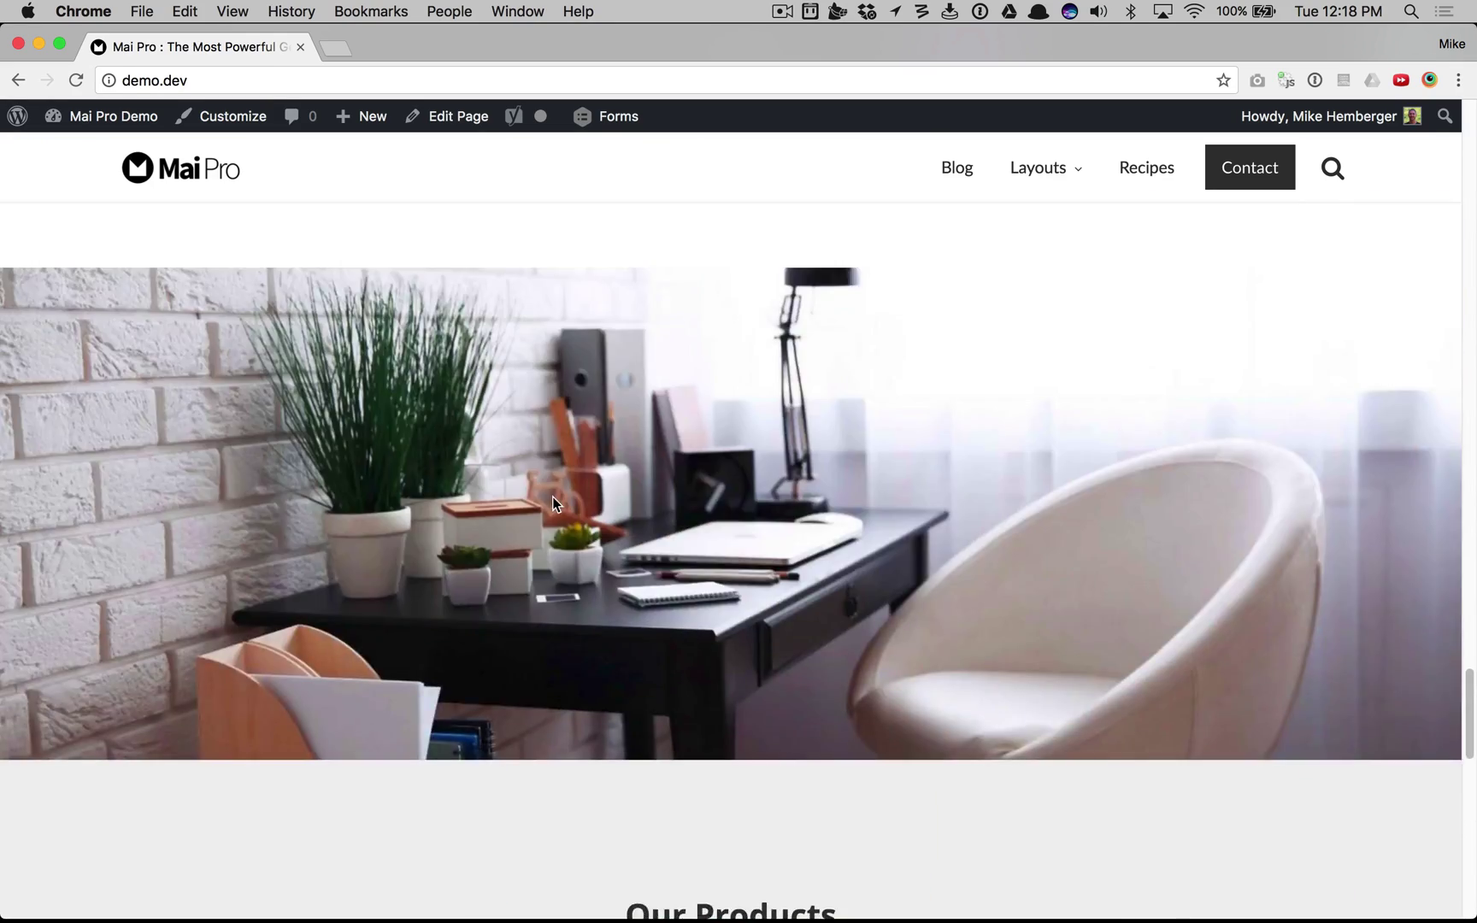
{"action": "scroll", "coordinate": [571, 505], "scroll_direction": "up", "scroll_amount": 20}
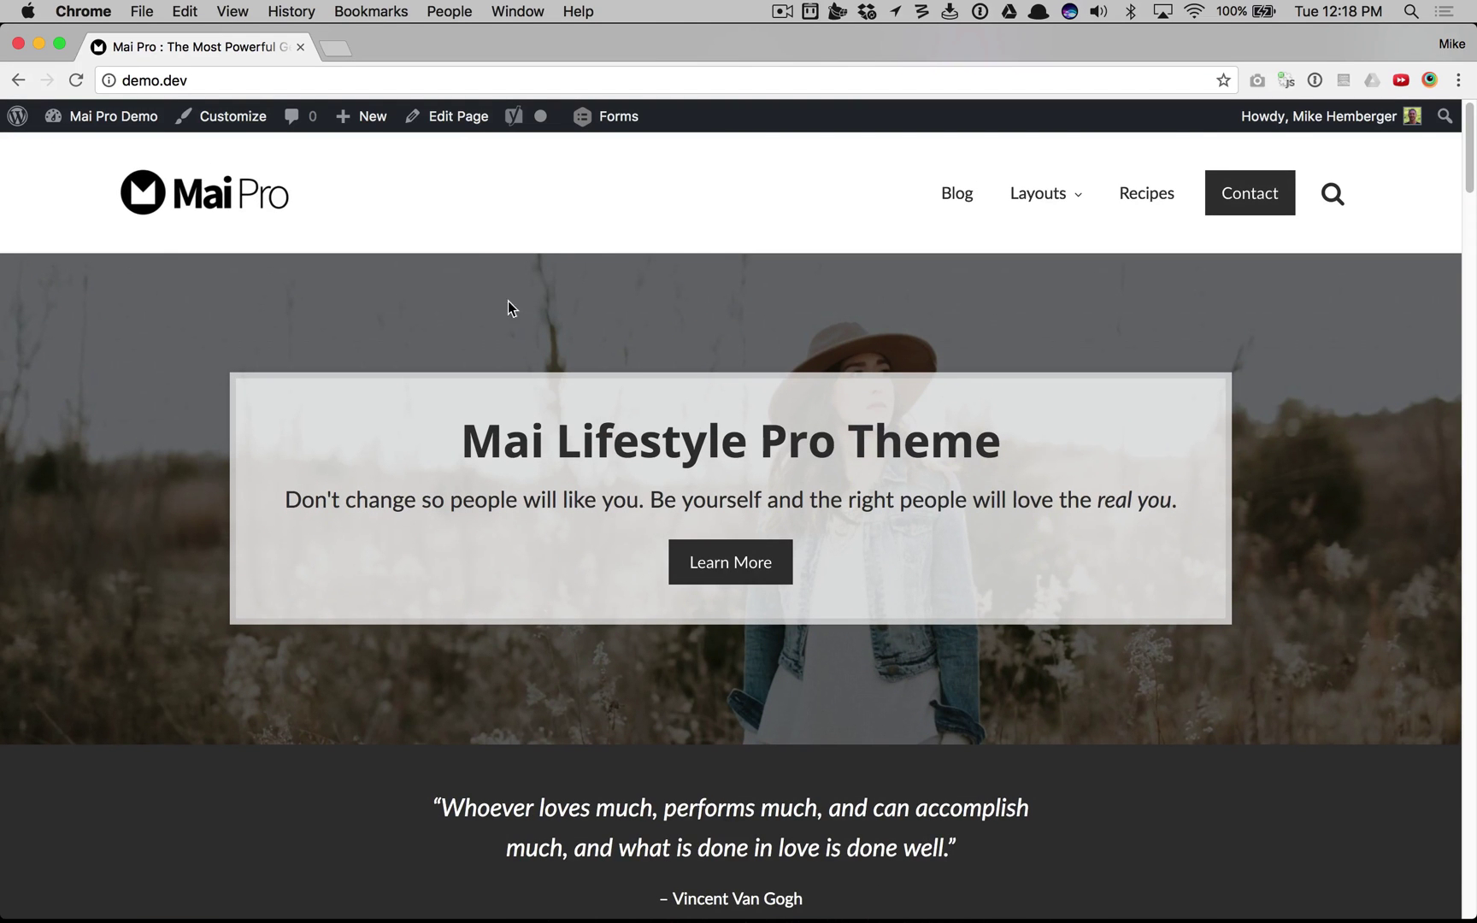
{"action": "left_click", "coordinate": [452, 127]}
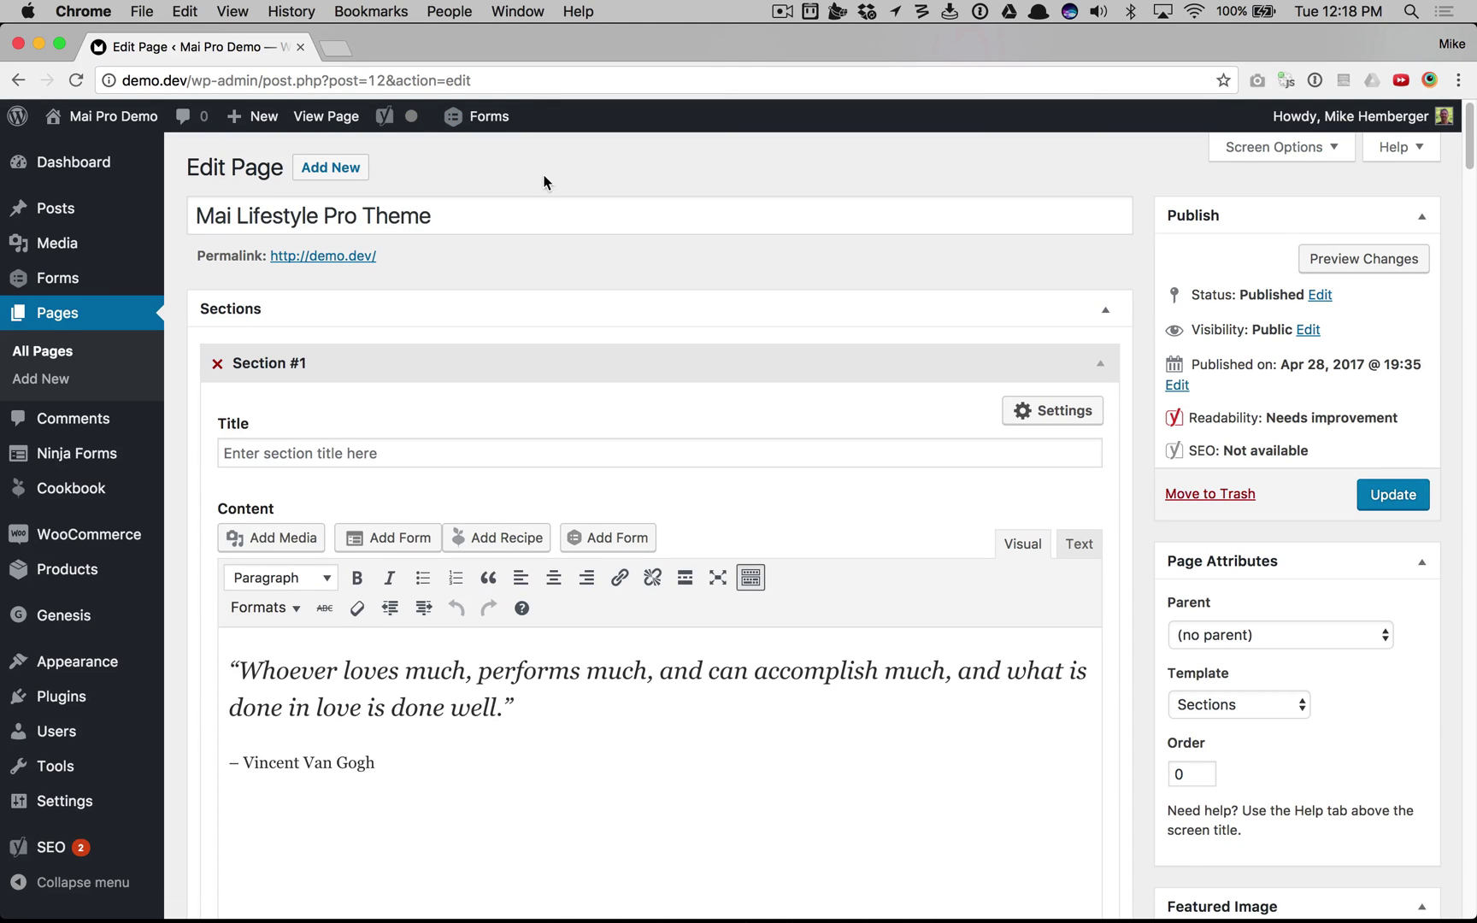
Keep Sections as the page template under Page Attributes.
{"action": "scroll", "coordinate": [1107, 431], "scroll_direction": "down", "scroll_amount": 1}
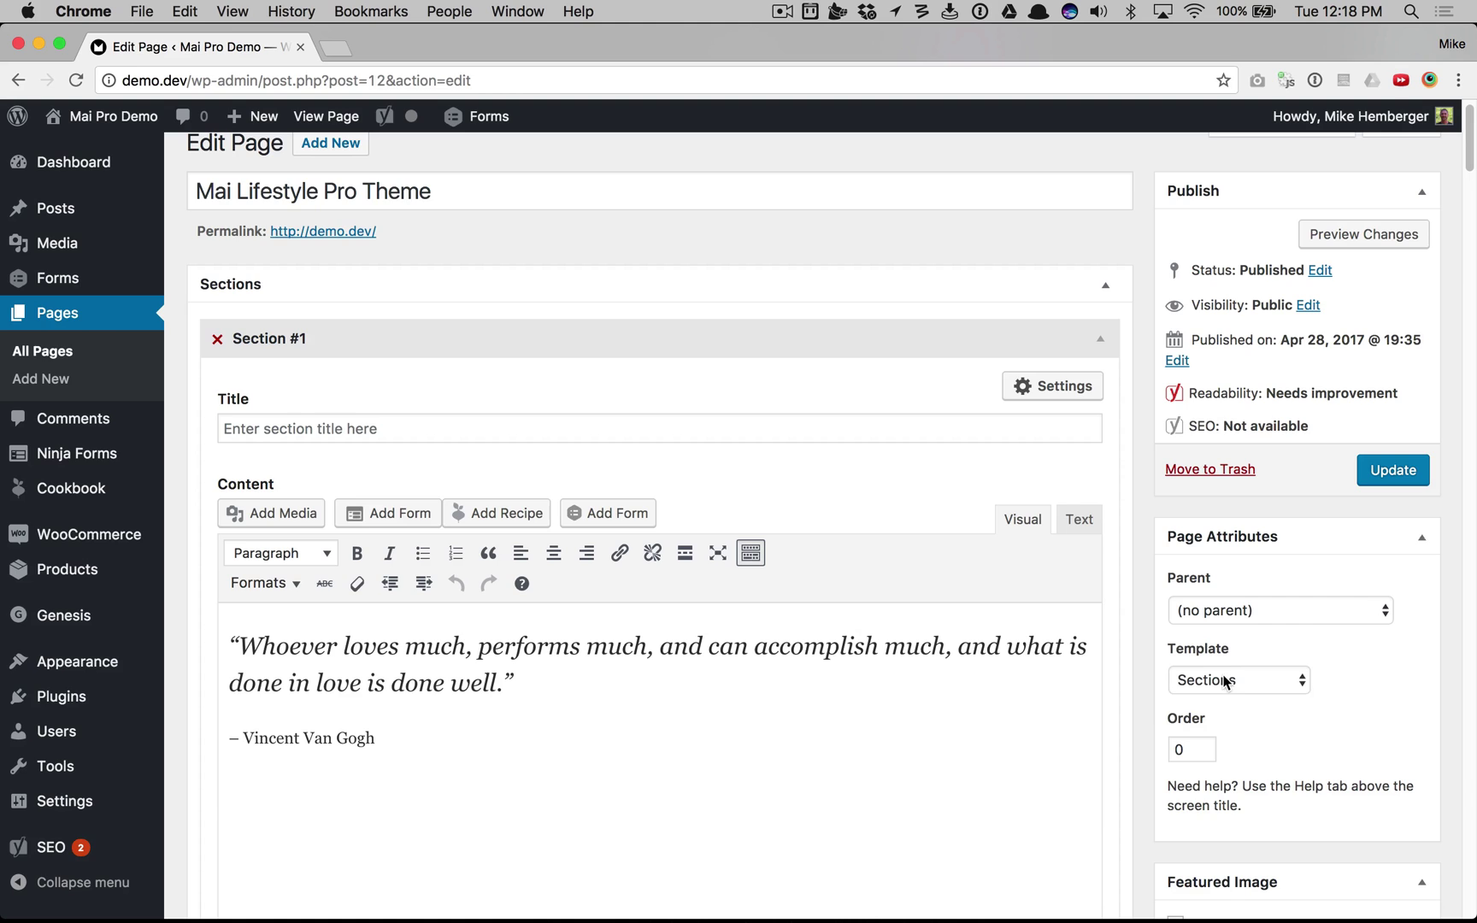
{"action": "left_click", "coordinate": [1229, 682]}
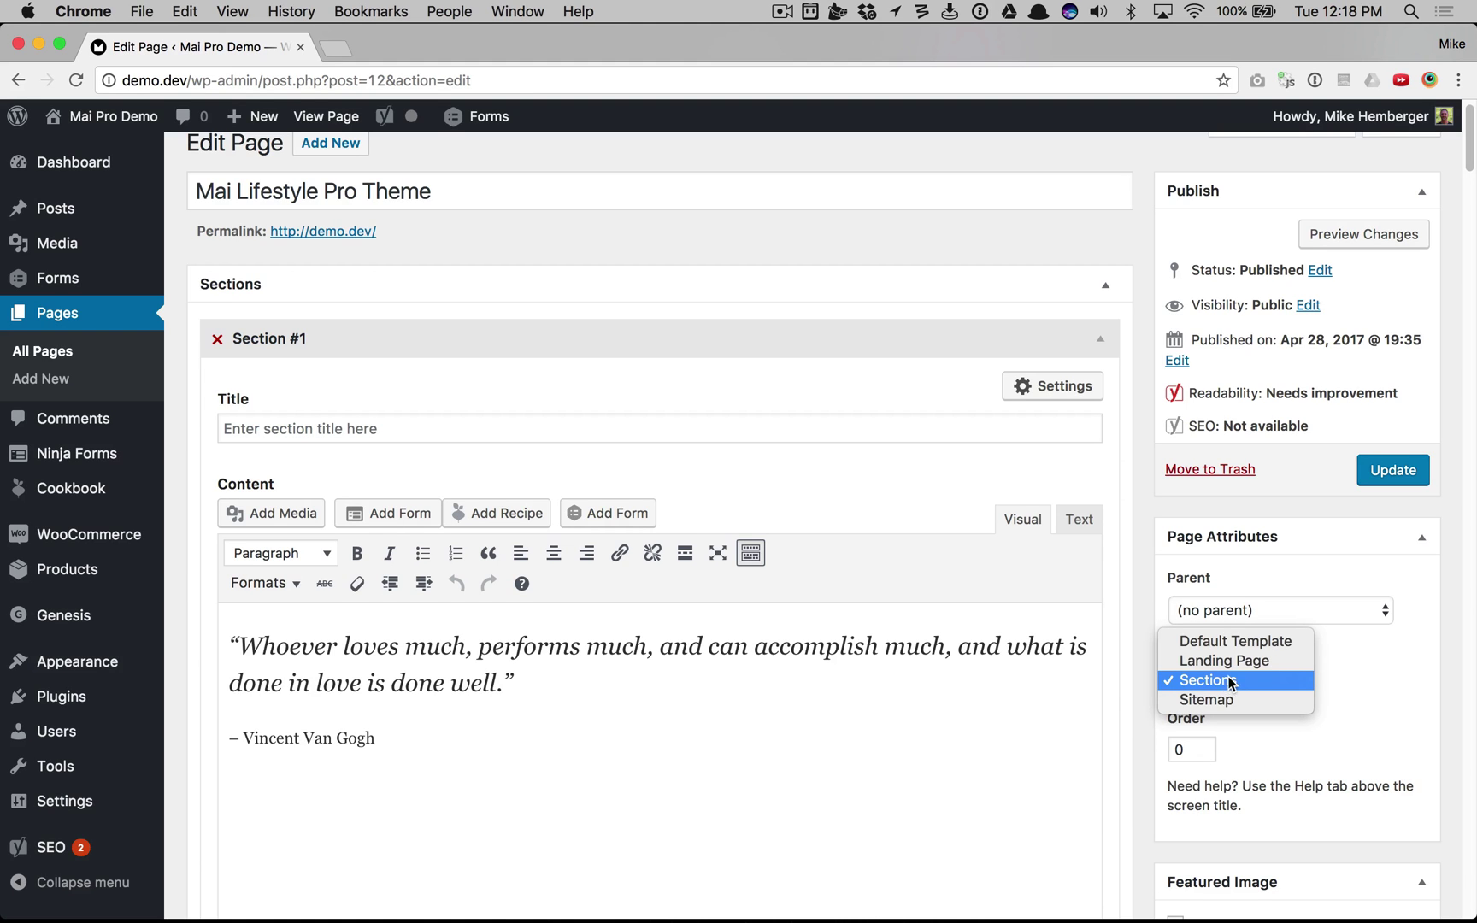
{"action": "left_click", "coordinate": [1331, 685]}
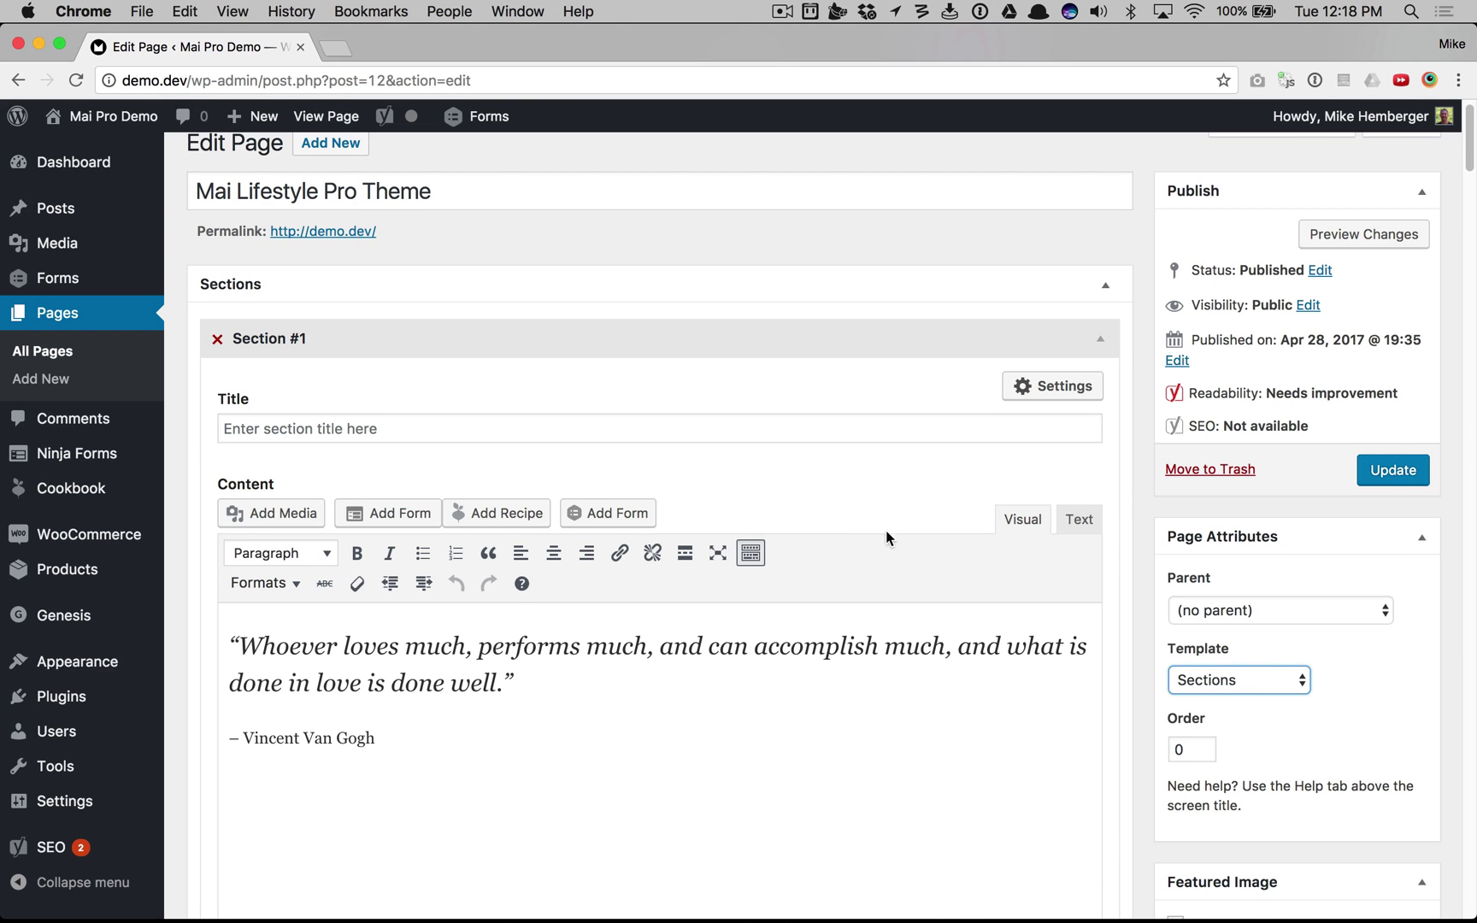
{"action": "scroll", "coordinate": [771, 511], "scroll_direction": "down", "scroll_amount": 1}
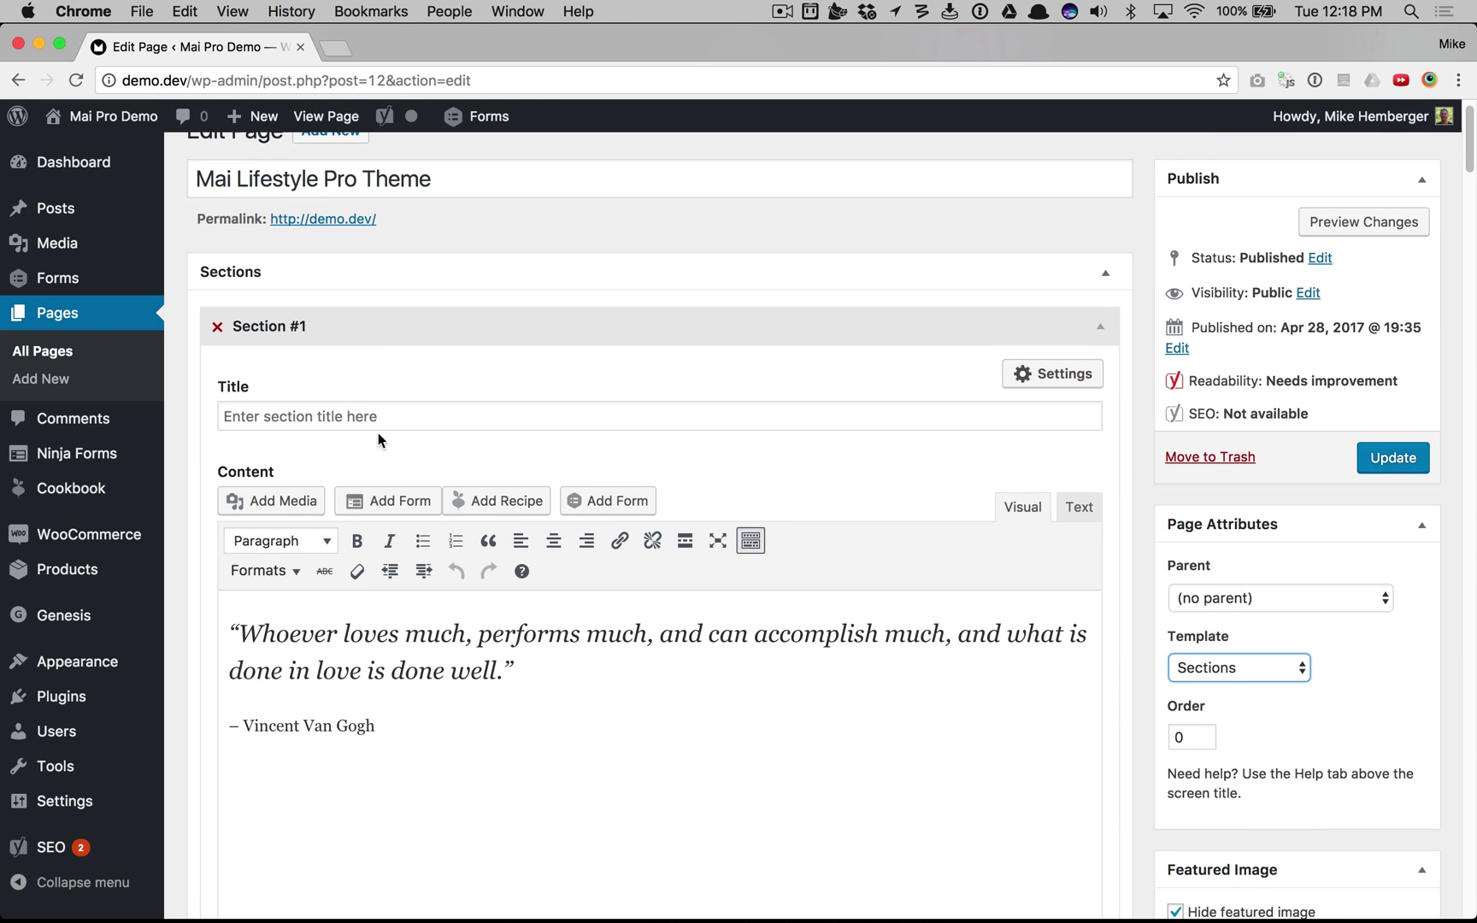
Inspect Section #1's empty title and its quote with attribution.
{"action": "left_click", "coordinate": [364, 403]}
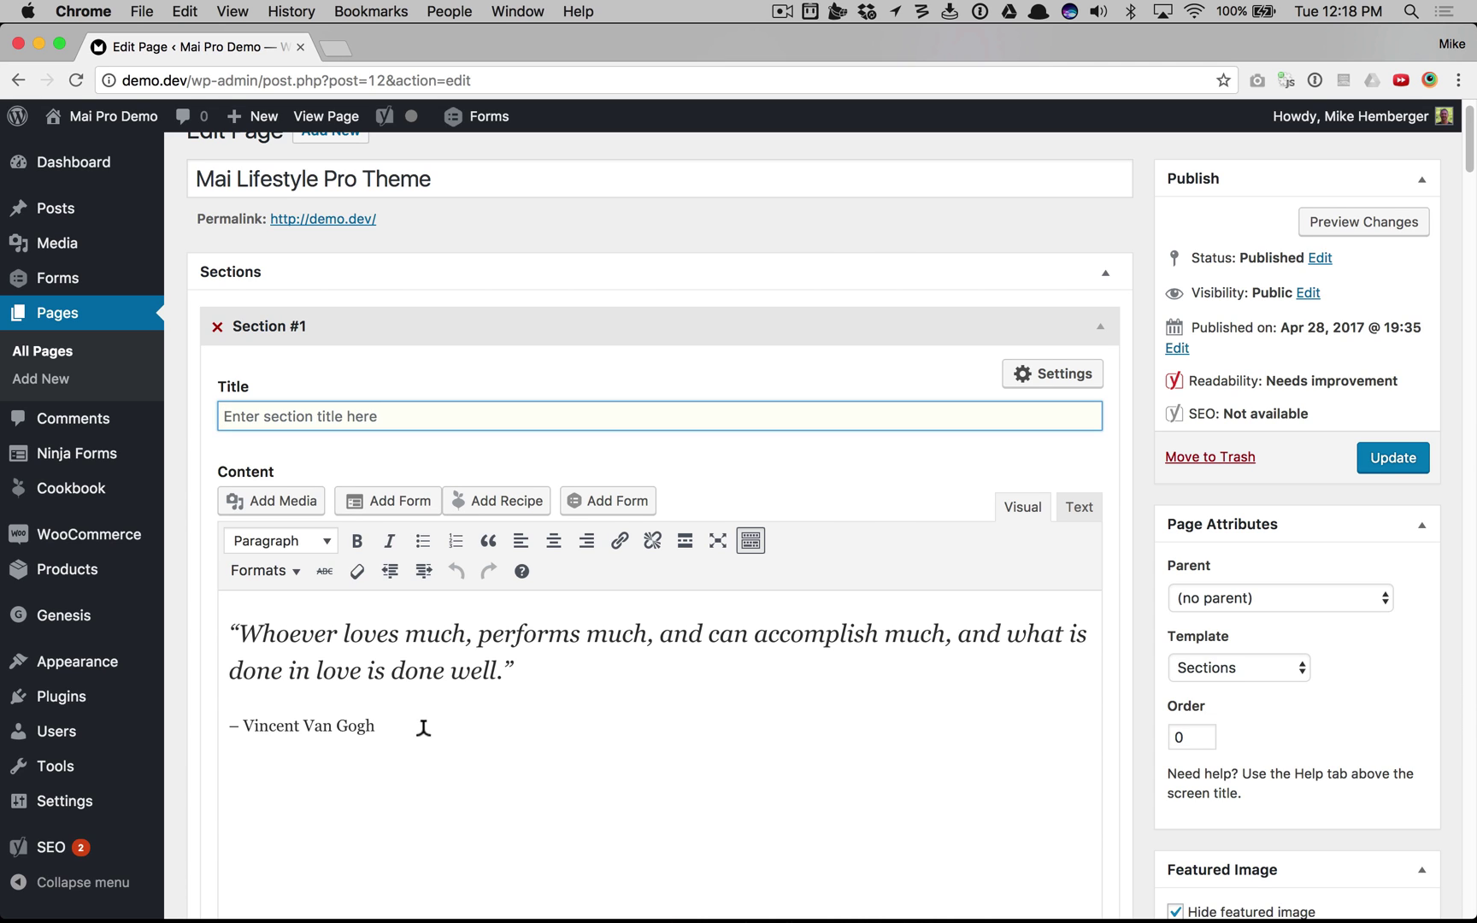
{"action": "left_click_drag", "start_coordinate": [423, 728], "coordinate": [291, 581]}
{"action": "scroll", "coordinate": [590, 658], "scroll_direction": "down", "scroll_amount": 1}
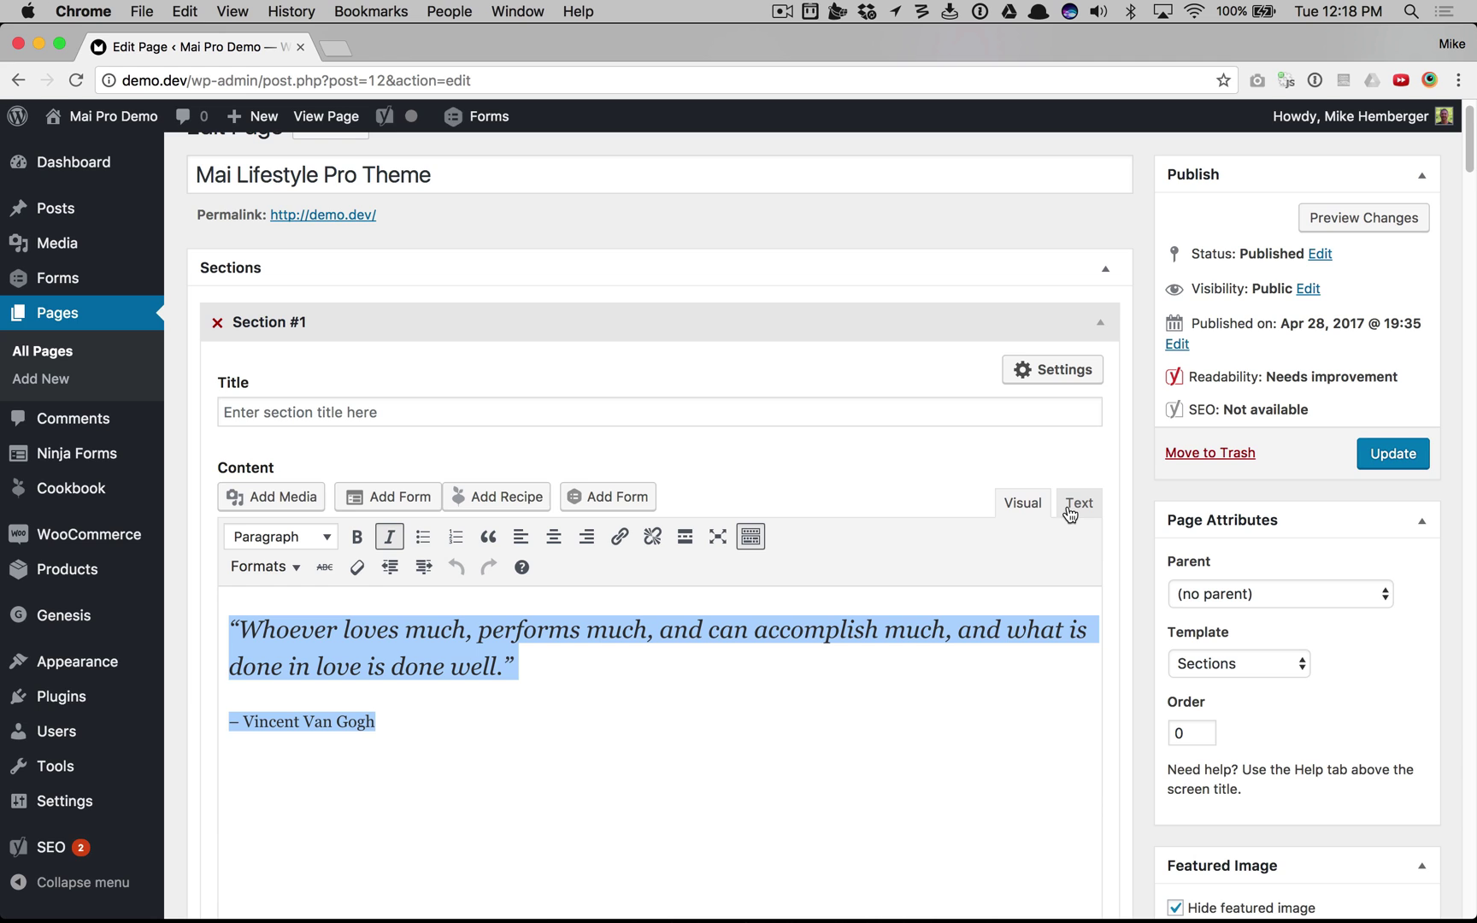
{"action": "left_click", "coordinate": [452, 668]}
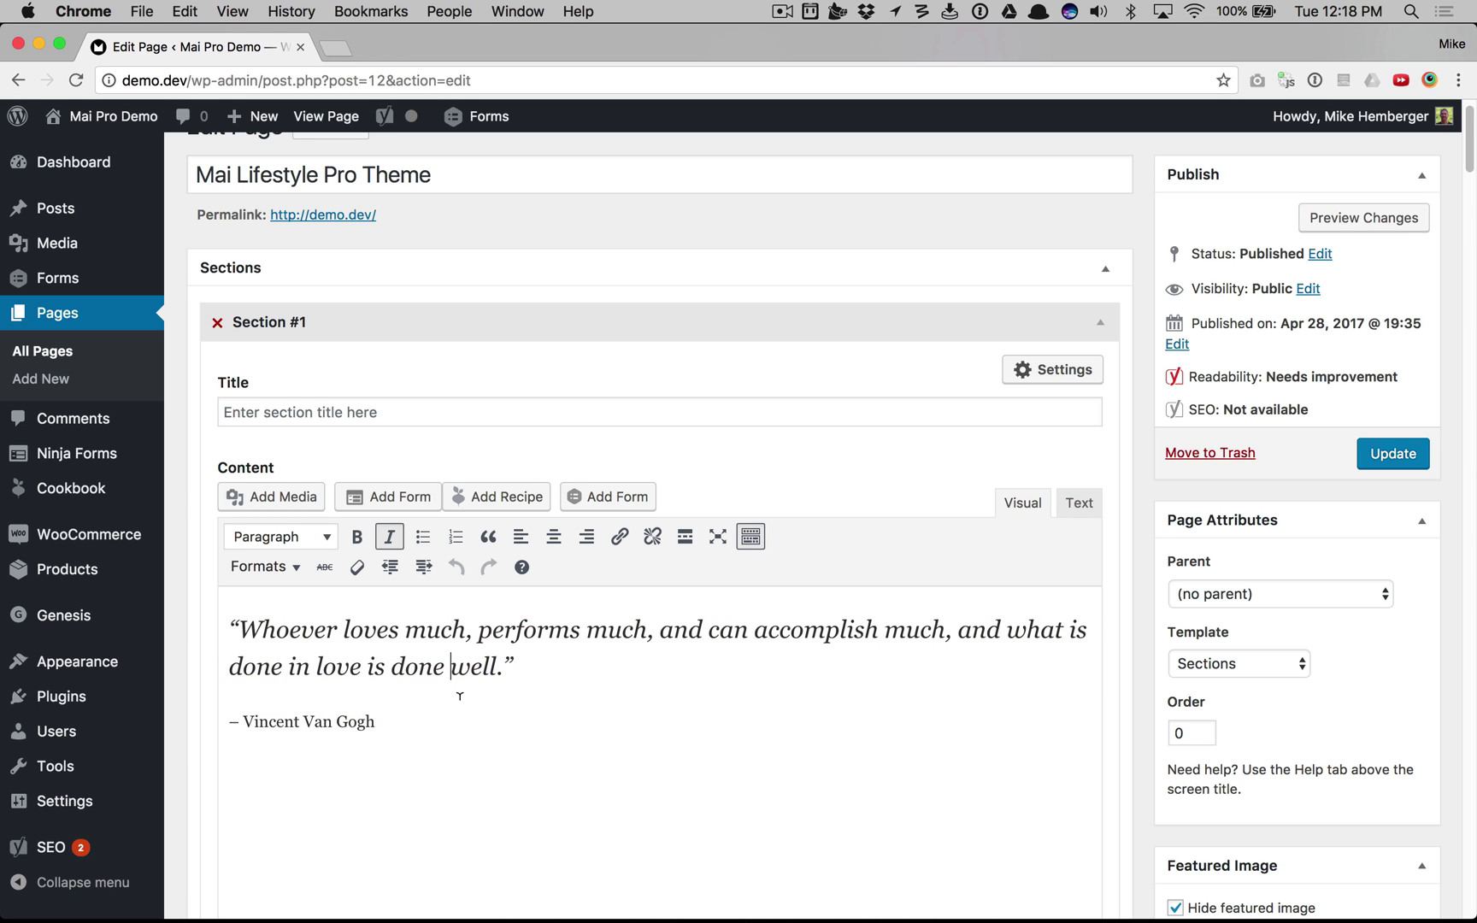
{"action": "left_click", "coordinate": [381, 723]}
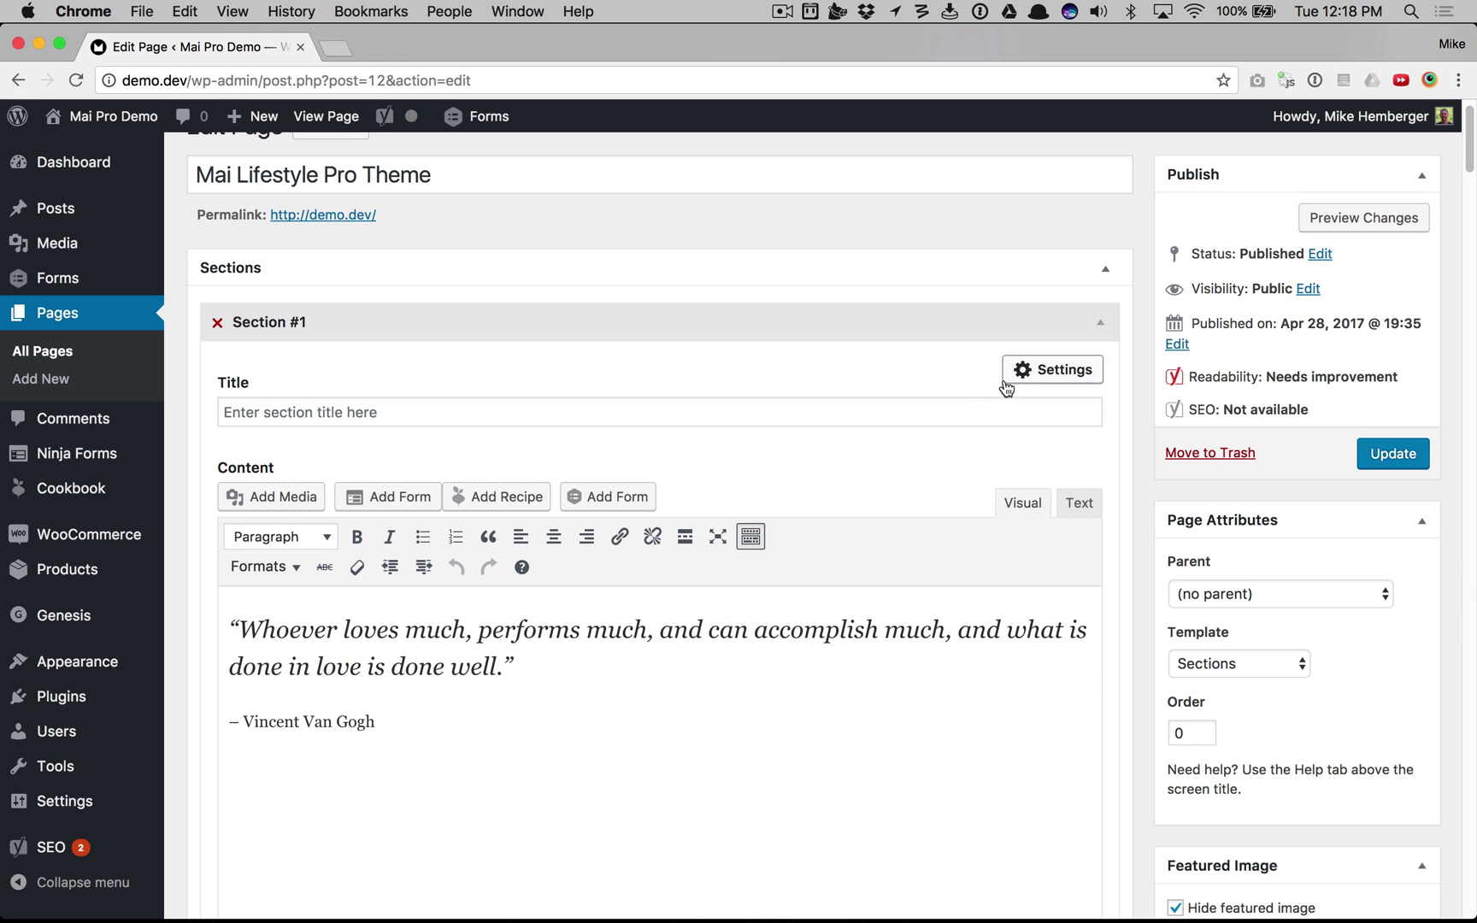
Review Section #1's settings: dark background, Small height, Center alignment.
{"action": "left_click", "coordinate": [1033, 376]}
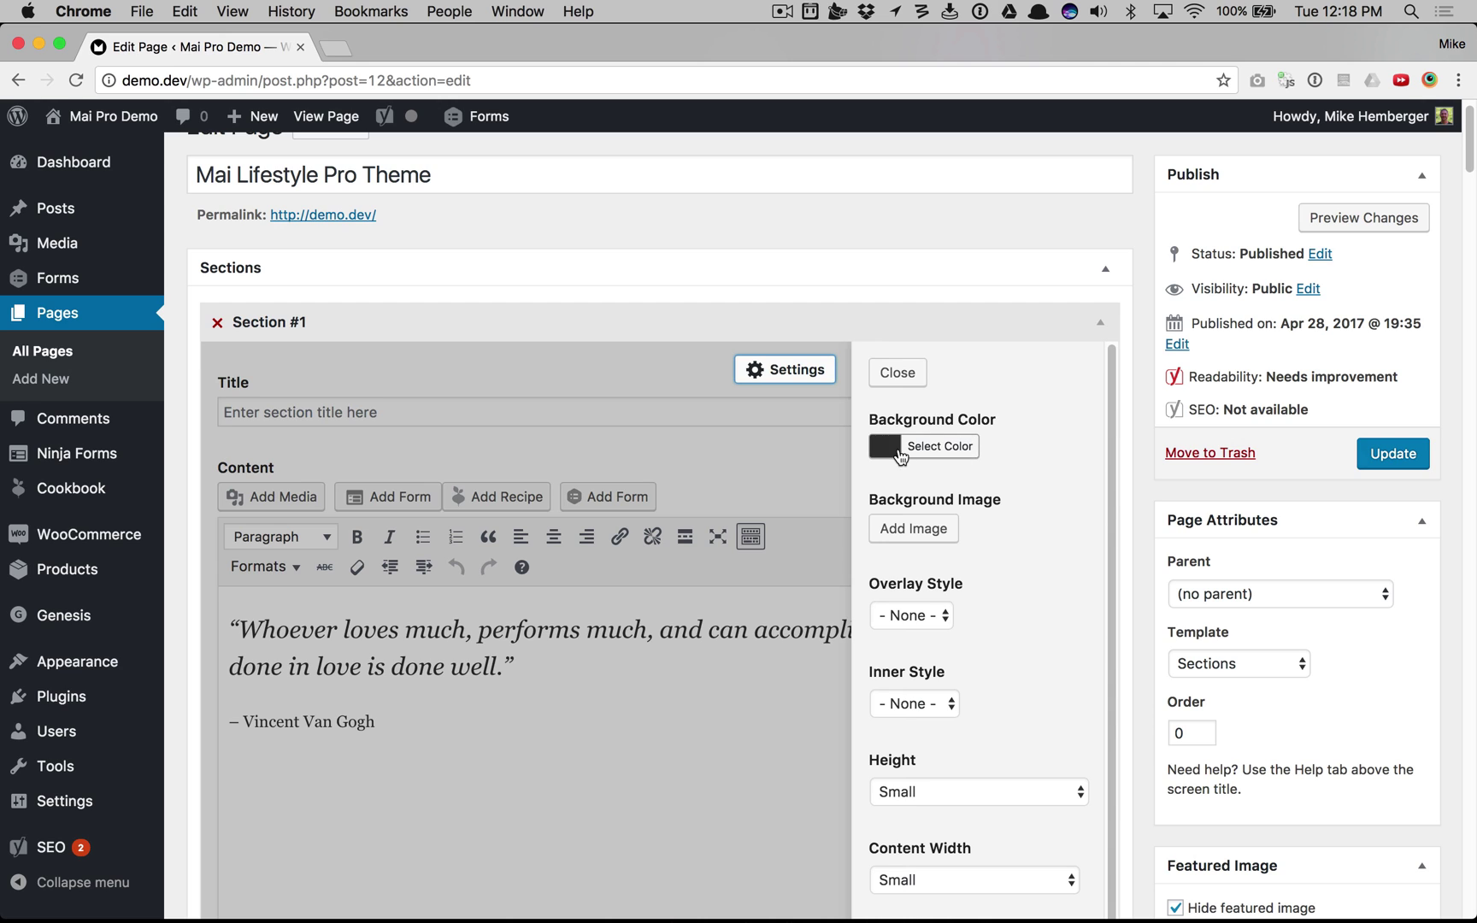
{"action": "scroll", "coordinate": [955, 579], "scroll_direction": "down", "scroll_amount": 1}
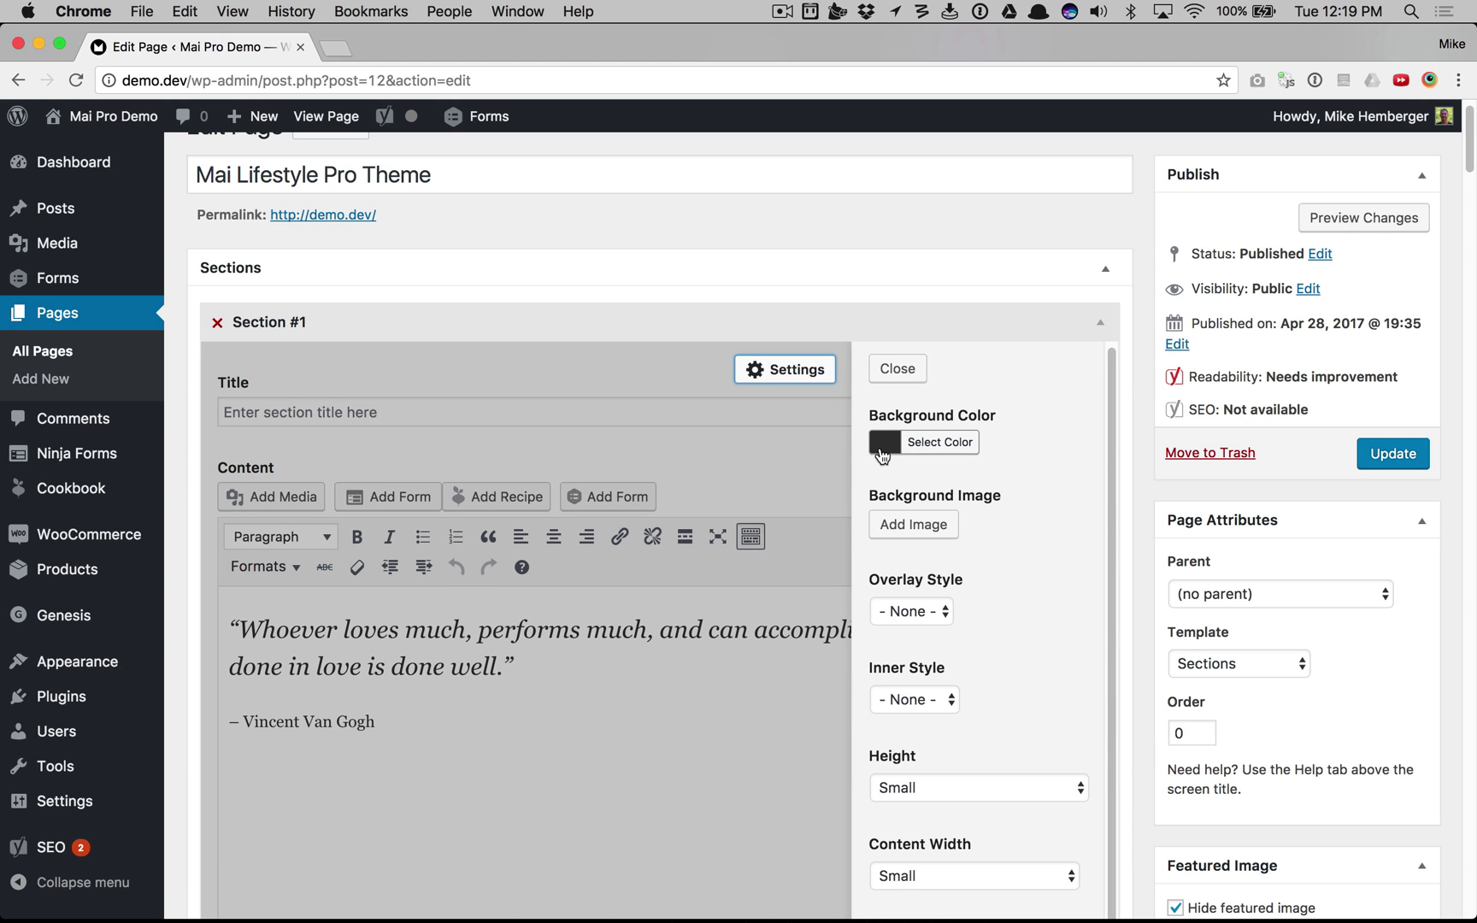
{"action": "scroll", "coordinate": [976, 631], "scroll_direction": "down", "scroll_amount": 3}
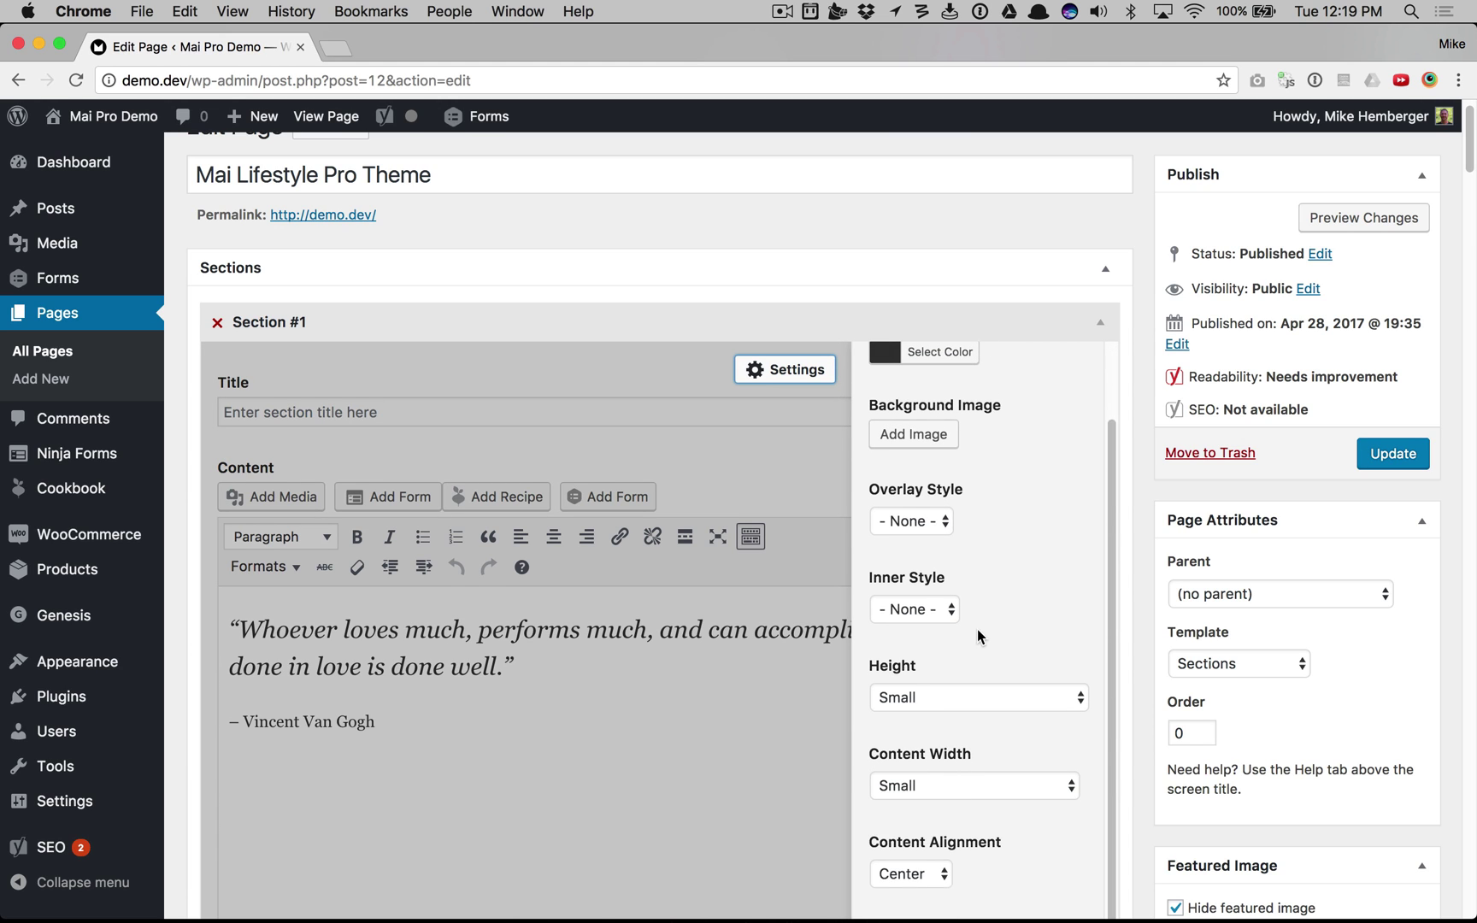
{"action": "scroll", "coordinate": [992, 671], "scroll_direction": "down", "scroll_amount": 1}
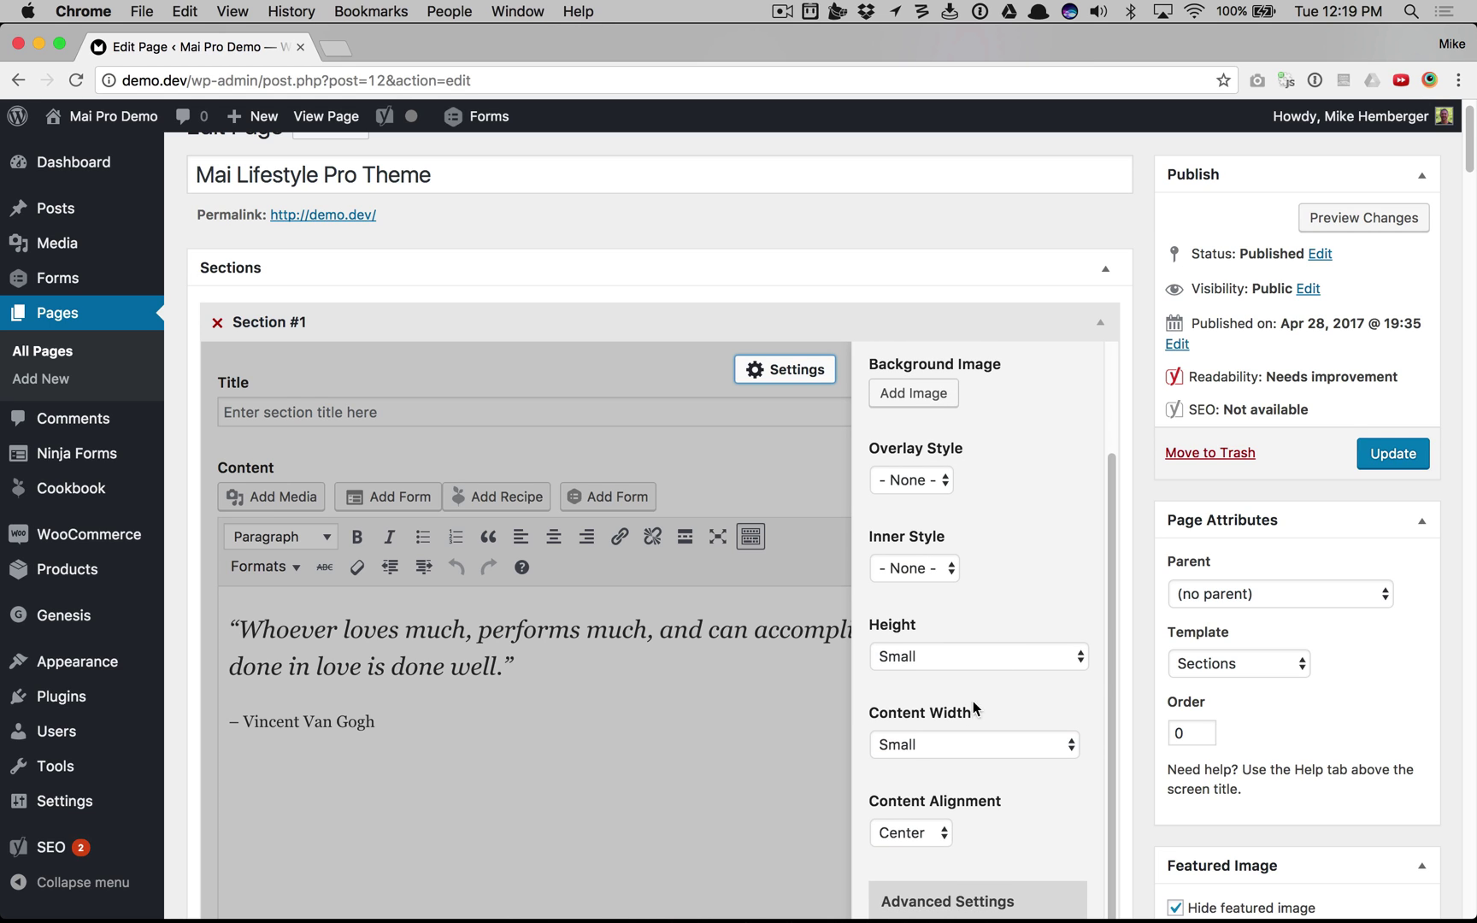
{"action": "scroll", "coordinate": [943, 821], "scroll_direction": "down", "scroll_amount": 1}
{"action": "scroll", "coordinate": [943, 812], "scroll_direction": "up", "scroll_amount": 5}
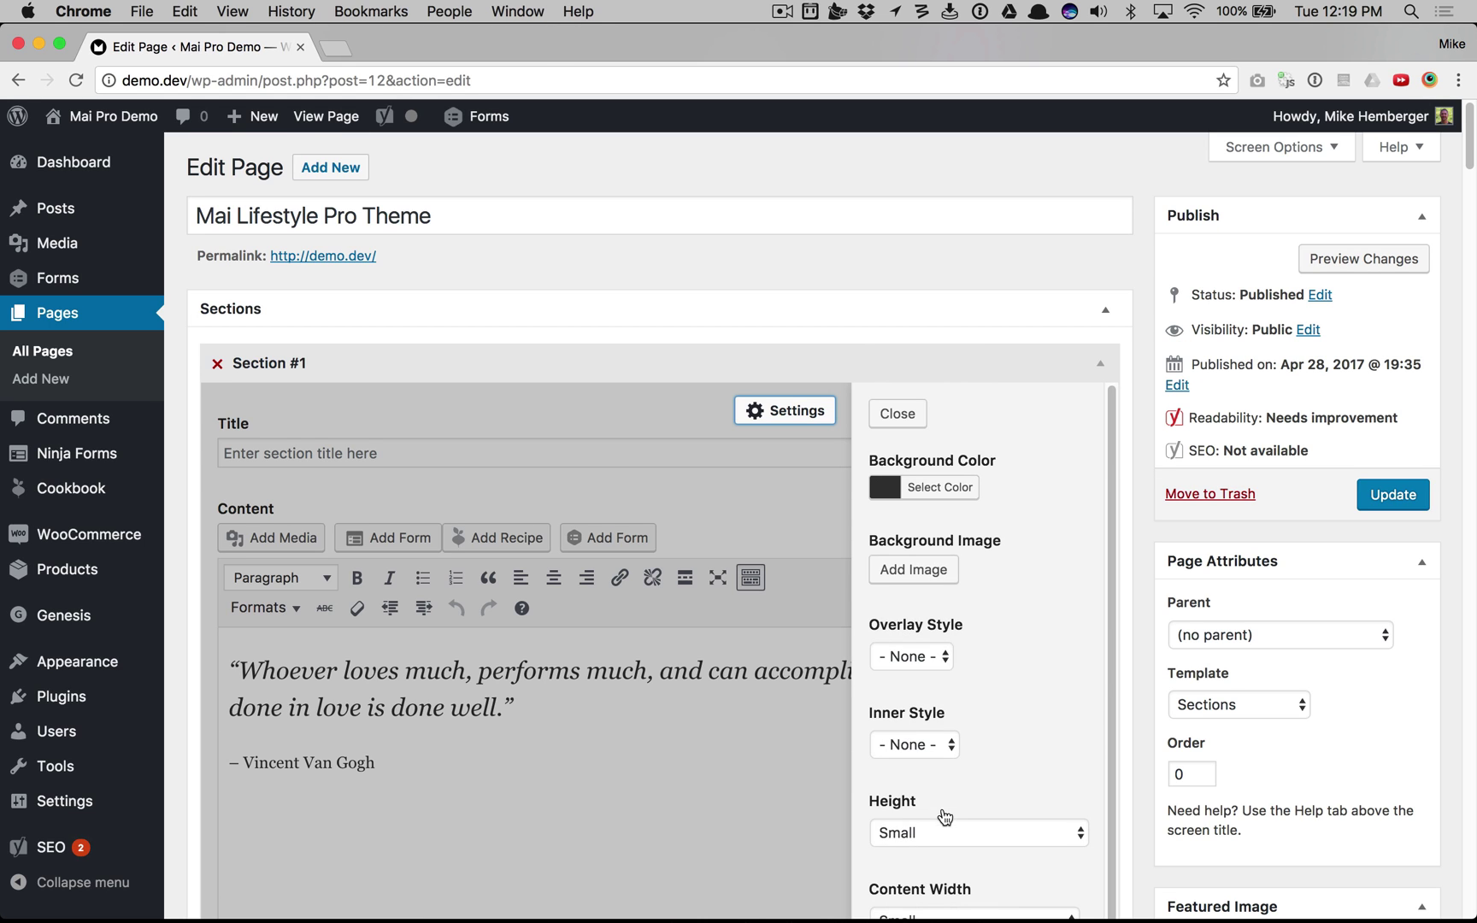
View the live homepage in a new tab and scroll to the quote on its dark background.
{"action": "left_click", "coordinate": [325, 116], "text": "super"}
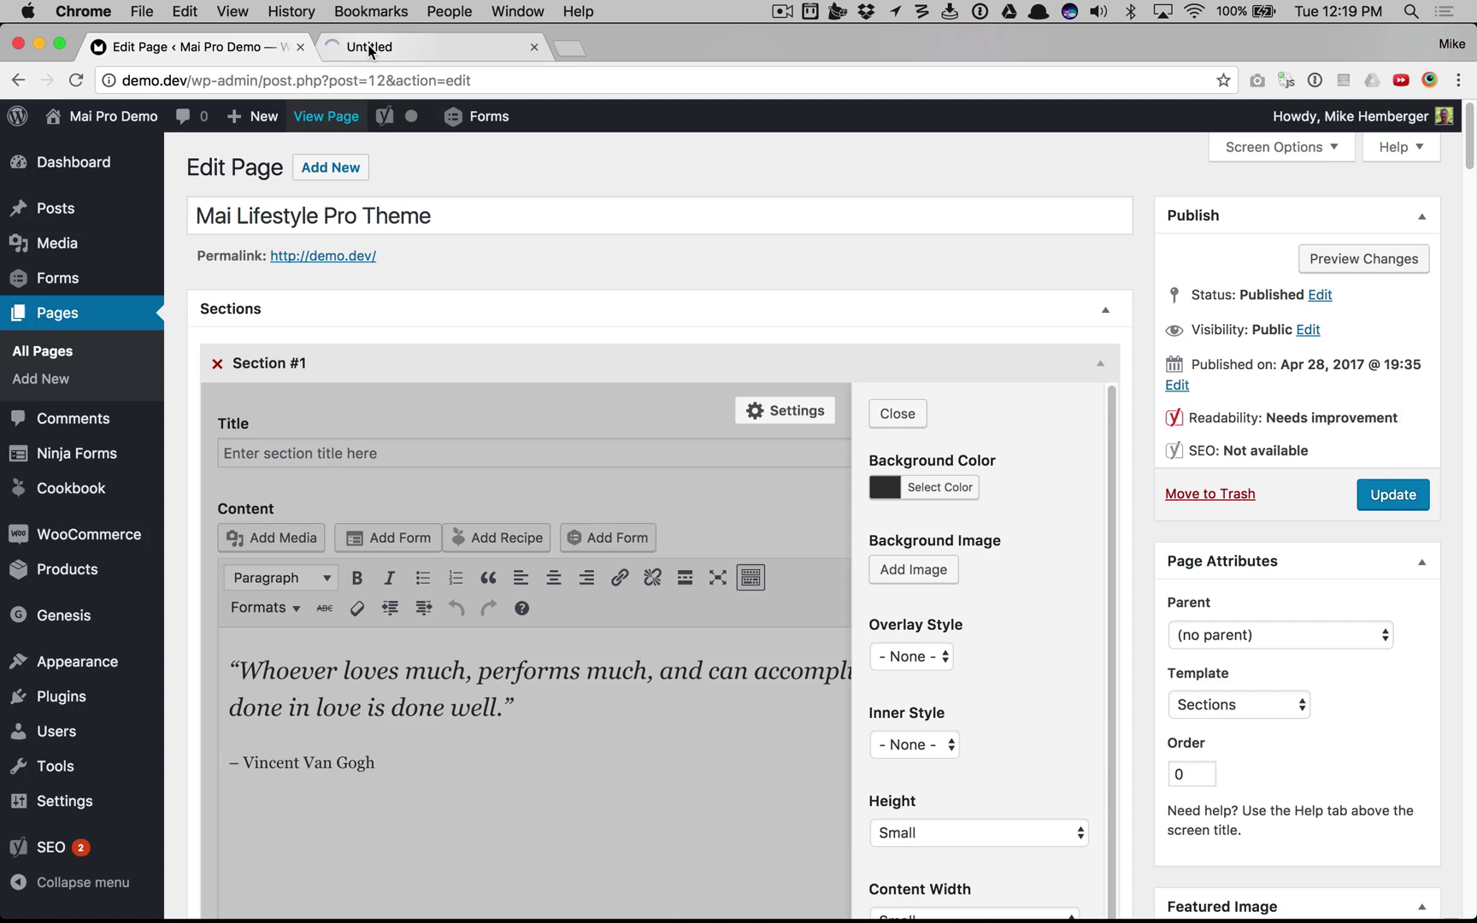
{"action": "left_click", "coordinate": [372, 45]}
{"action": "scroll", "coordinate": [478, 362], "scroll_direction": "down", "scroll_amount": 5}
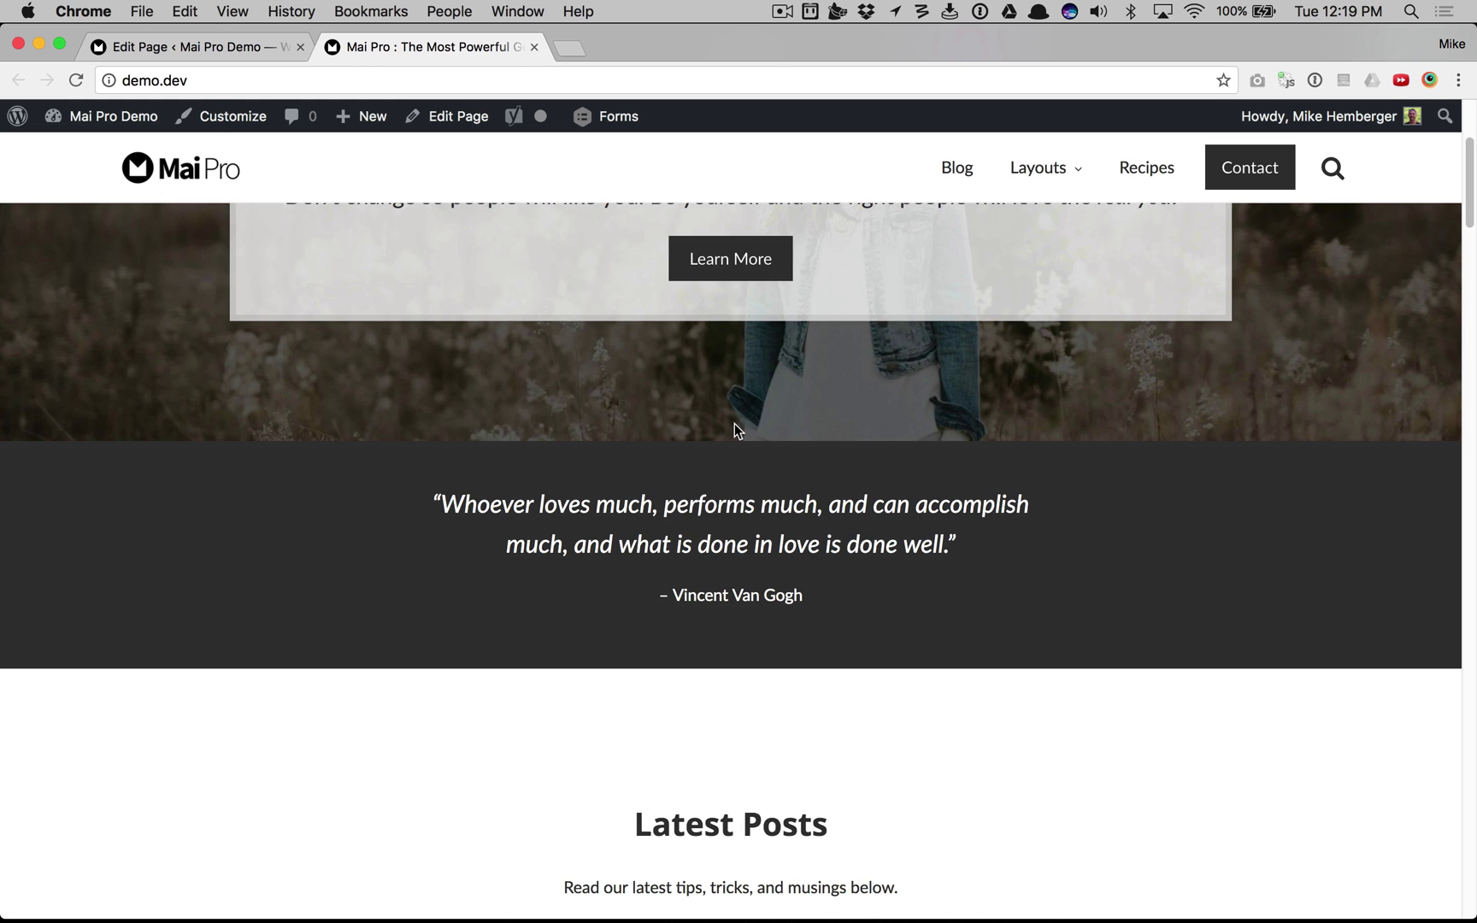
{"action": "left_click", "coordinate": [207, 48]}
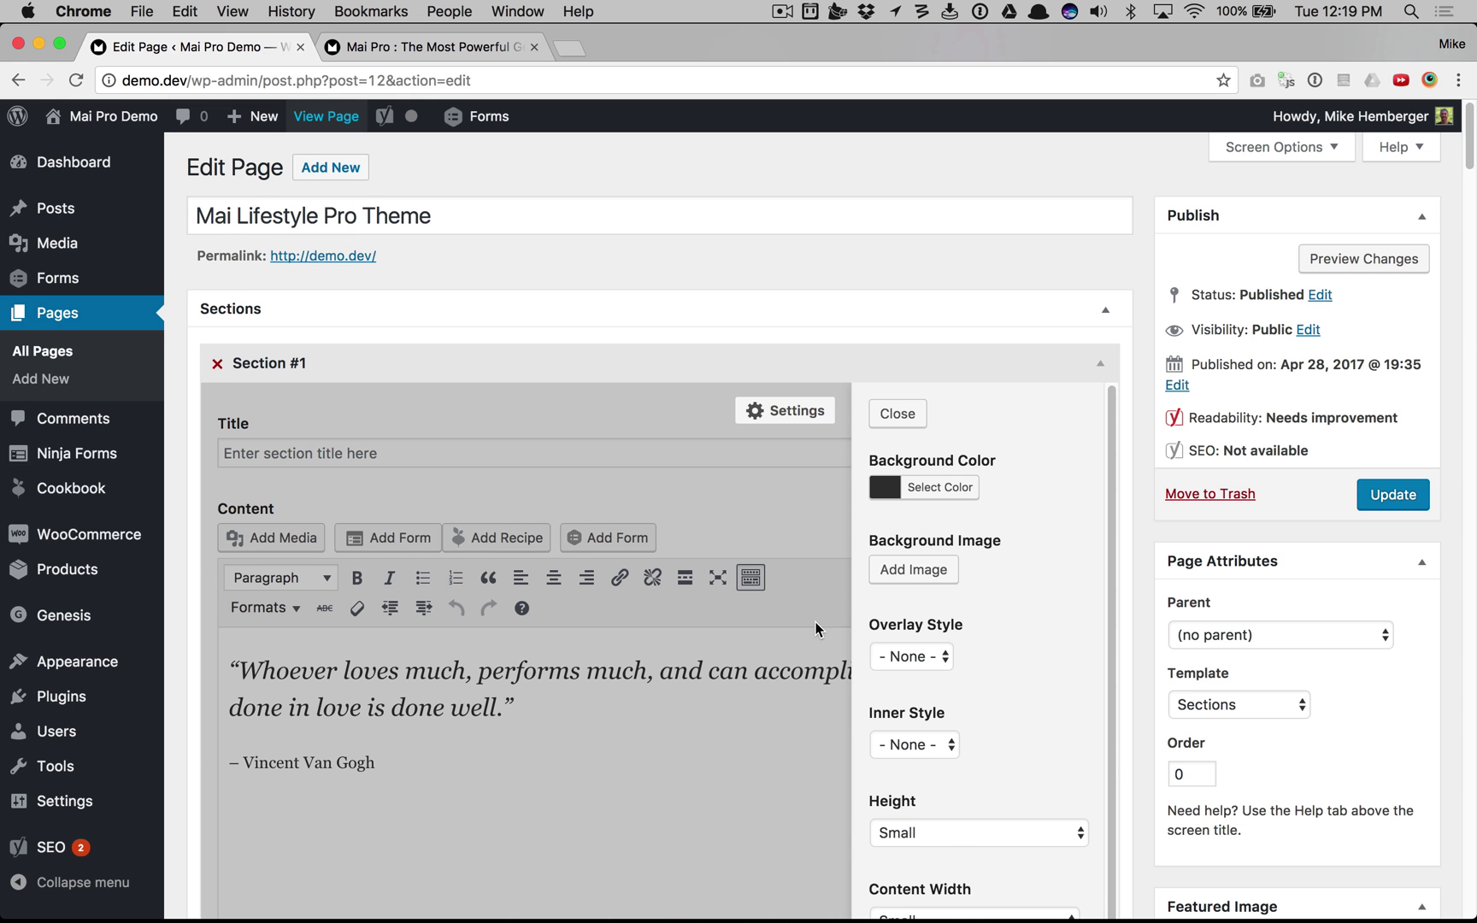
{"action": "left_click", "coordinate": [897, 413]}
{"action": "scroll", "coordinate": [812, 577], "scroll_direction": "down", "scroll_amount": 6}
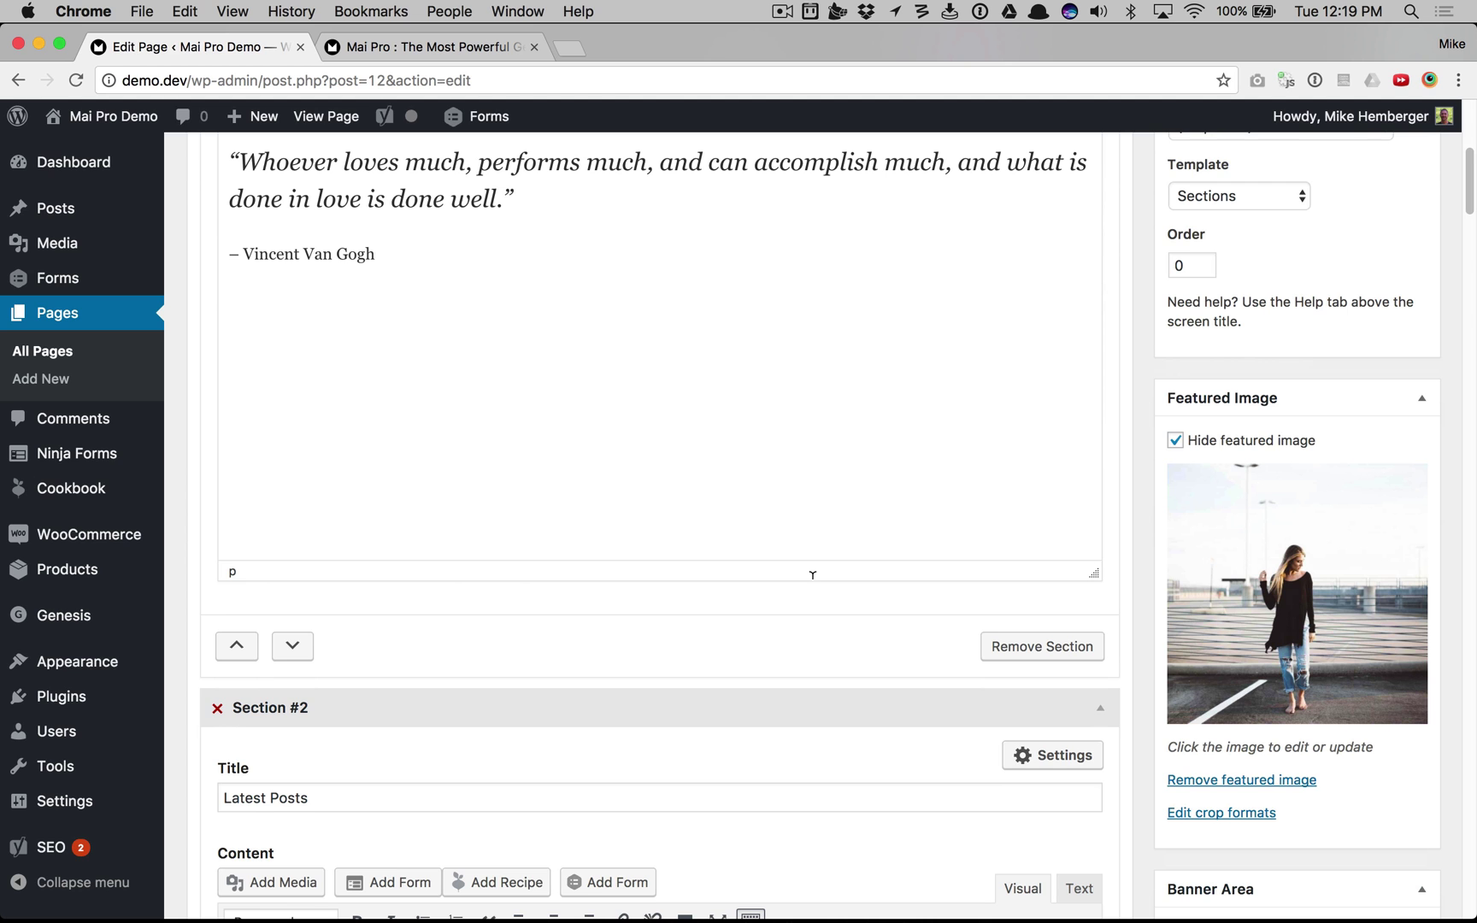
{"action": "scroll", "coordinate": [551, 662], "scroll_direction": "down", "scroll_amount": 20}
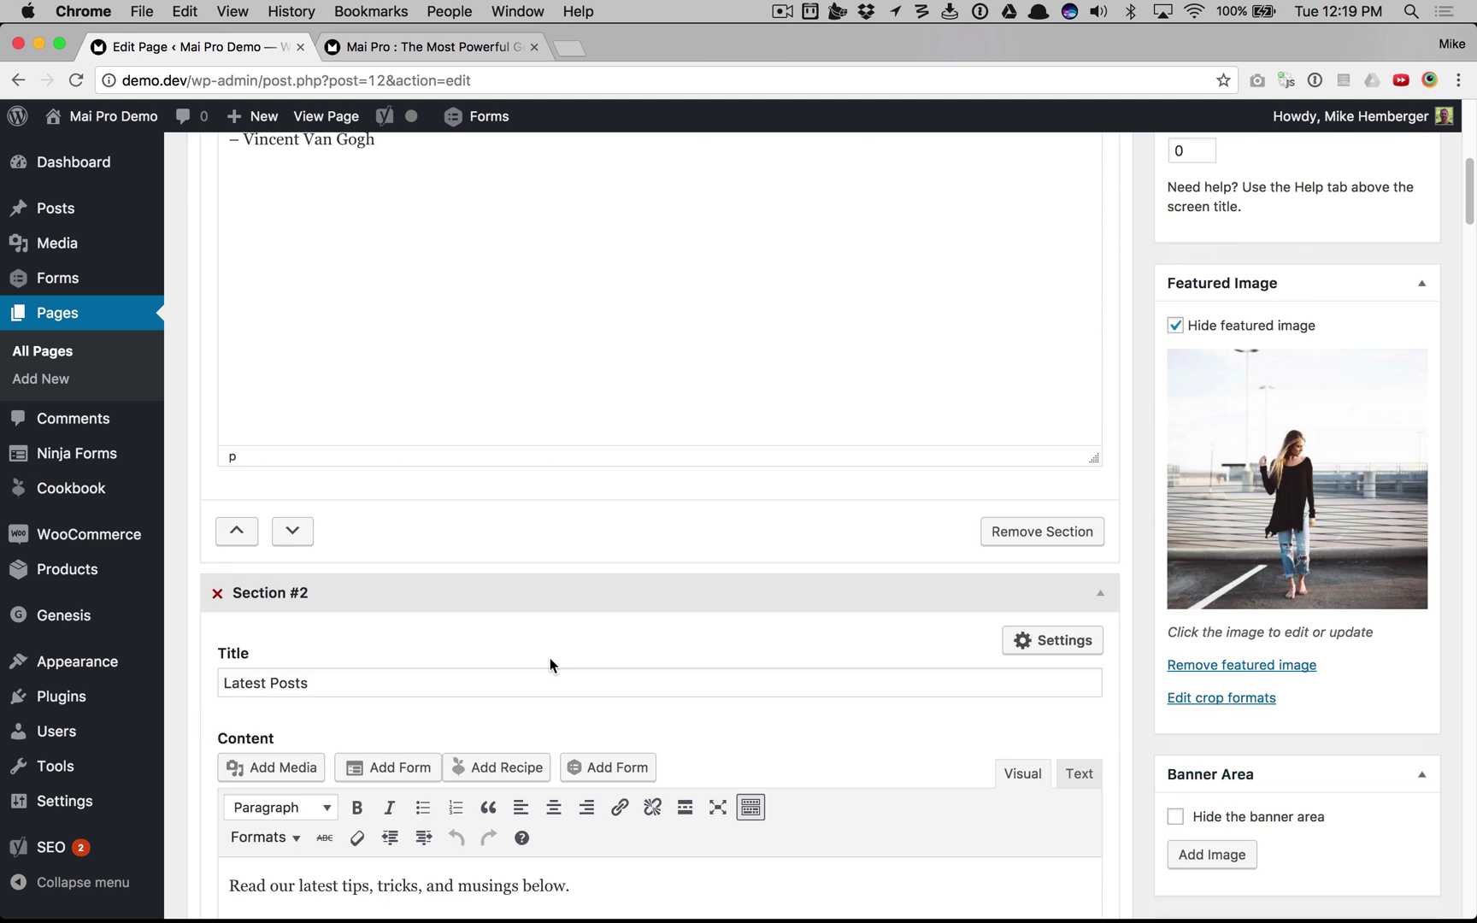
{"action": "scroll", "coordinate": [550, 659], "scroll_direction": "down", "scroll_amount": 15}
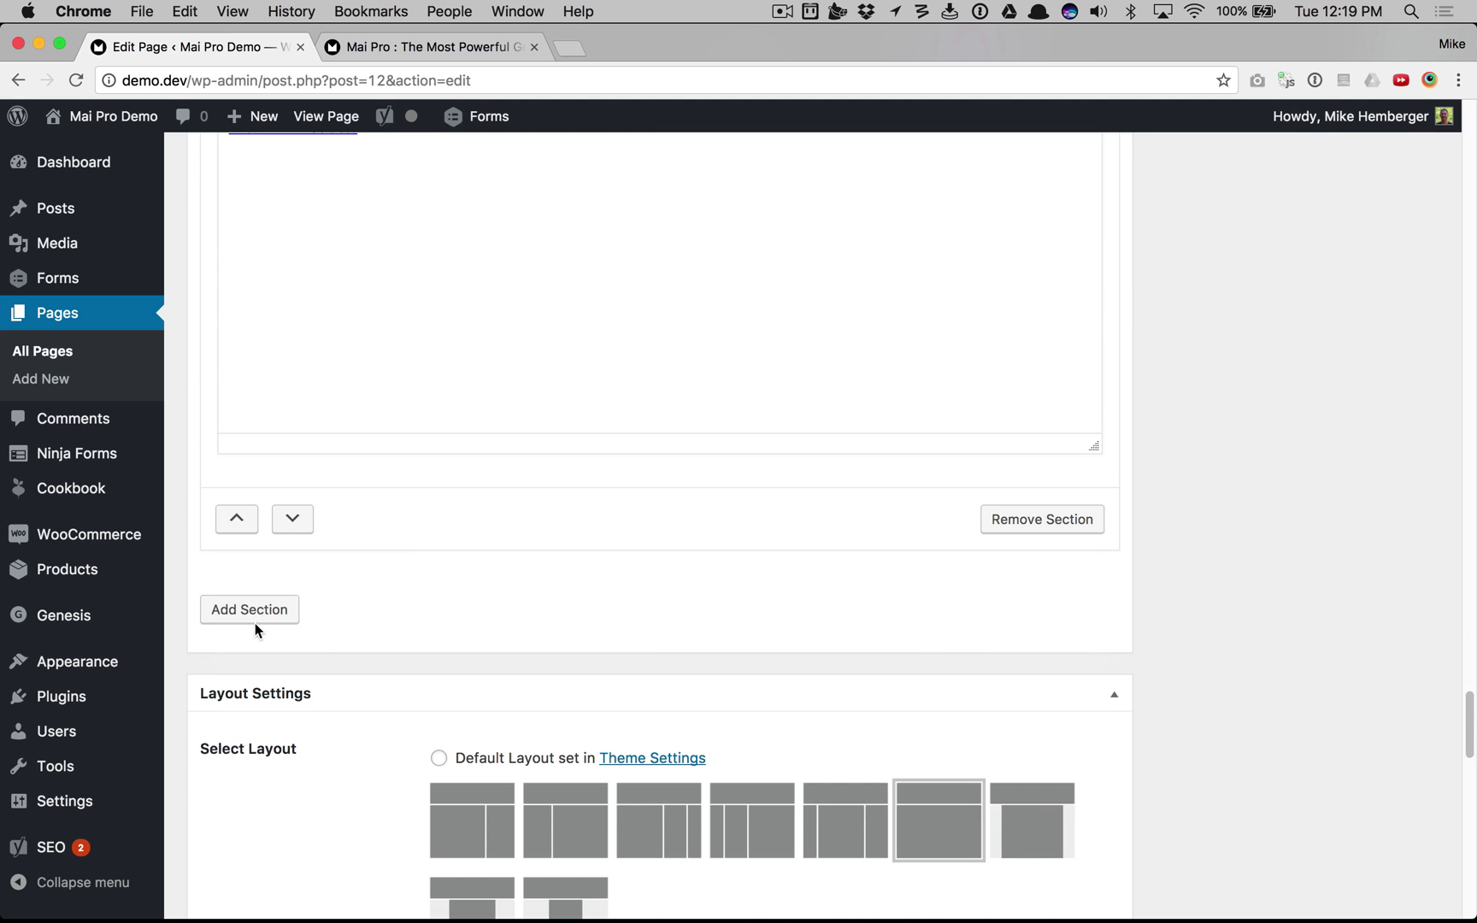
{"action": "scroll", "coordinate": [270, 611], "scroll_direction": "up", "scroll_amount": 20}
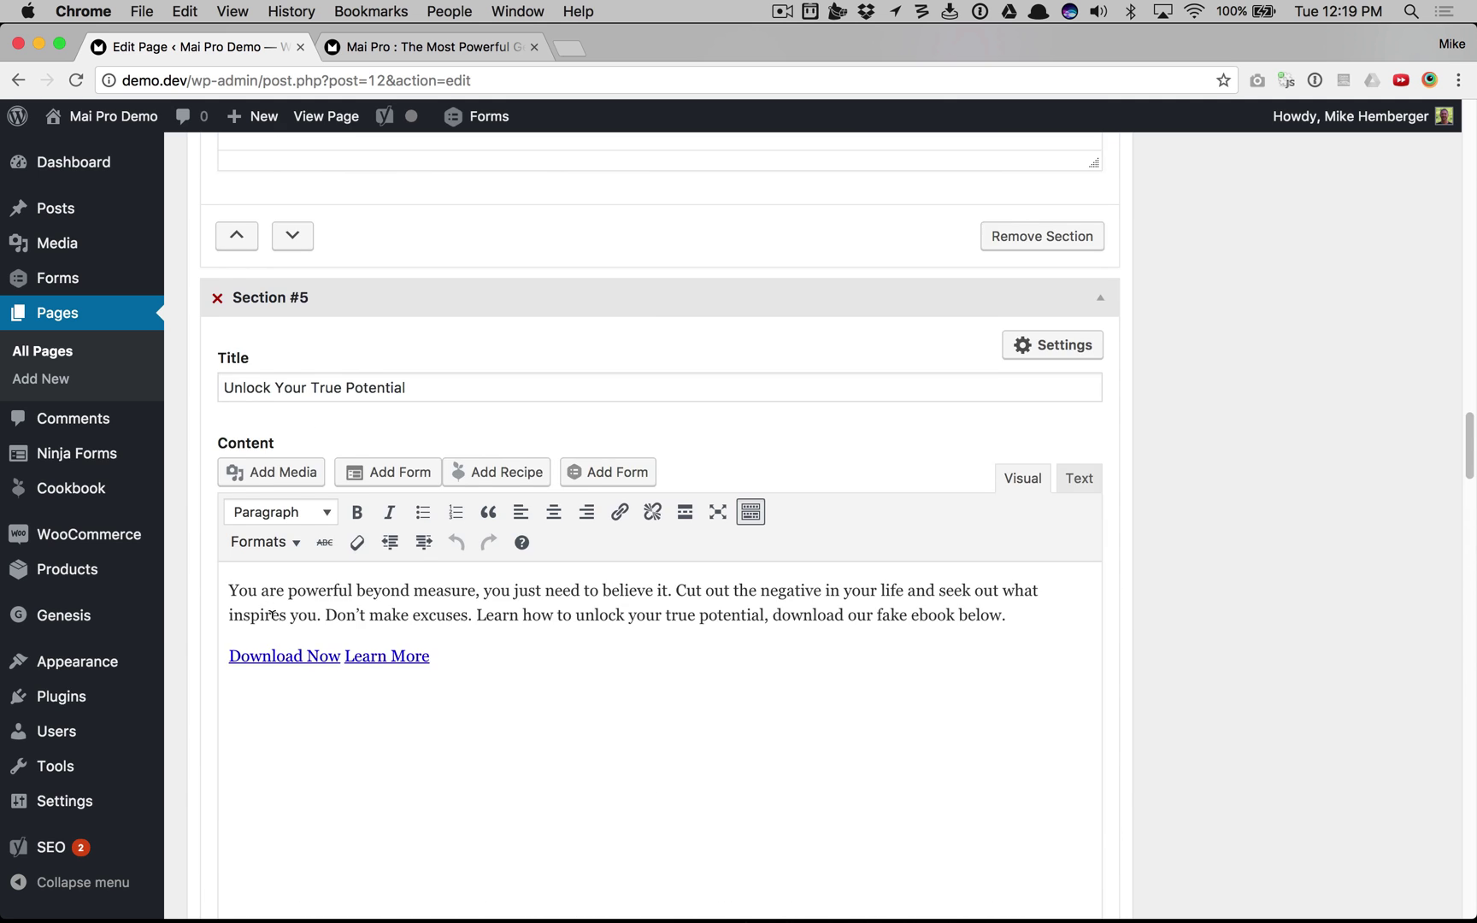
{"action": "scroll", "coordinate": [272, 614], "scroll_direction": "up", "scroll_amount": 10}
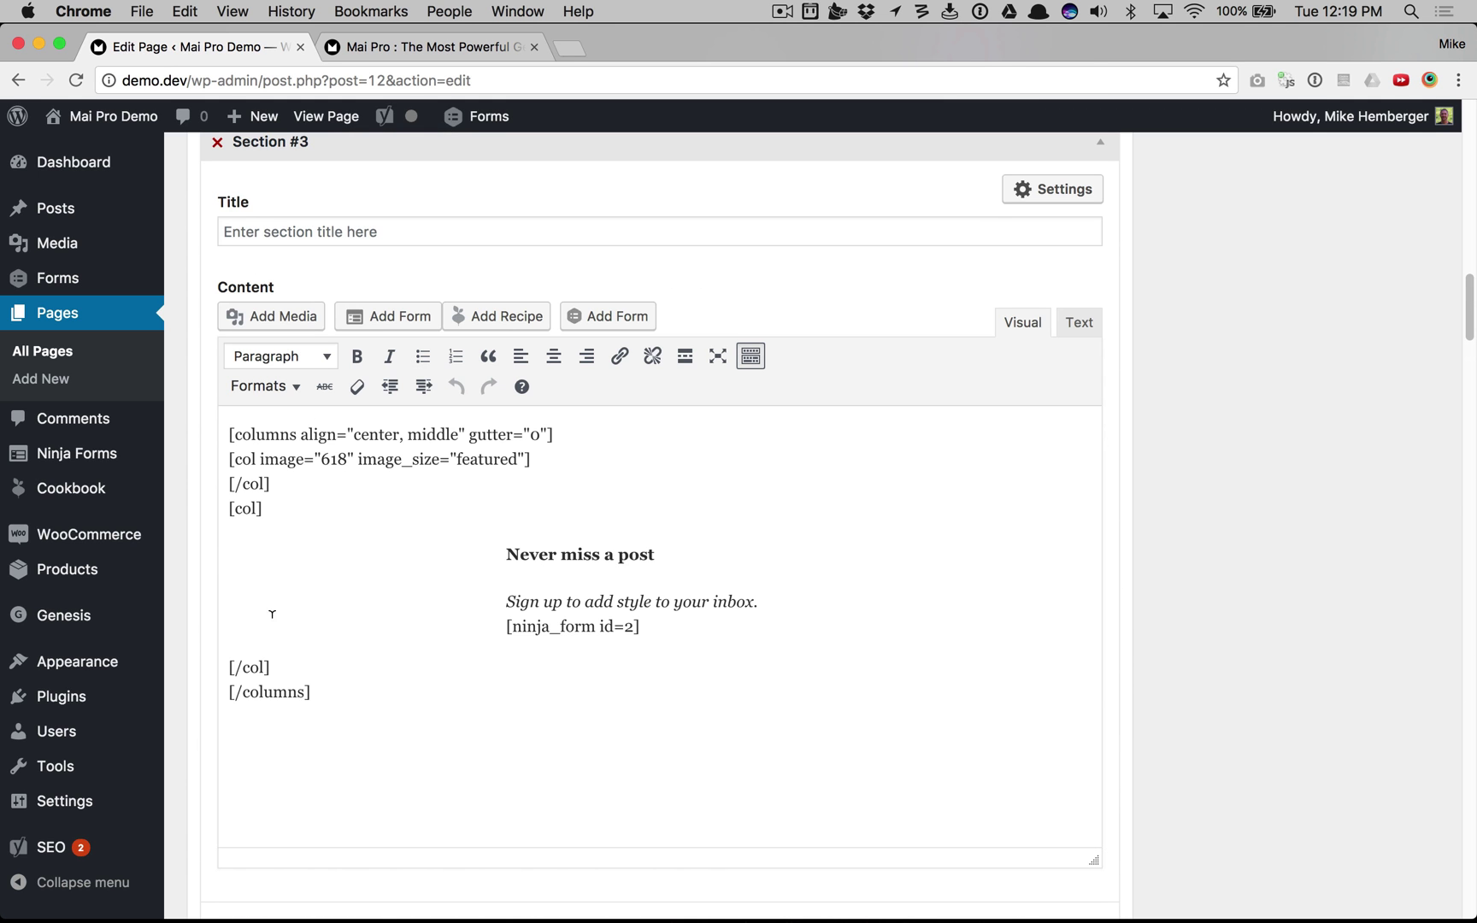
{"action": "scroll", "coordinate": [272, 608], "scroll_direction": "up", "scroll_amount": 12}
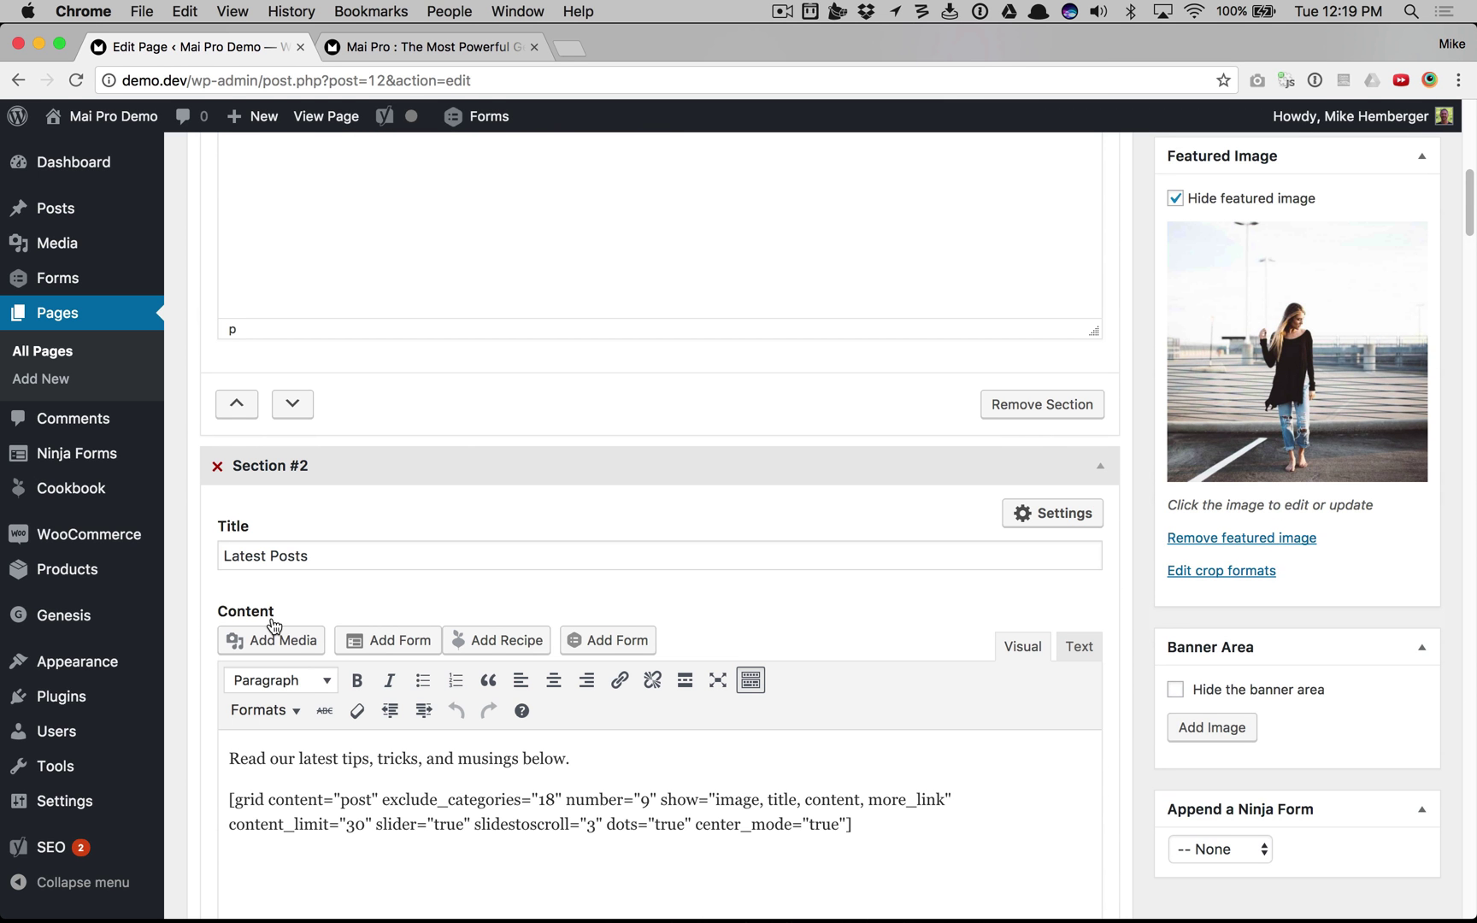
{"action": "scroll", "coordinate": [369, 554], "scroll_direction": "down", "scroll_amount": 2}
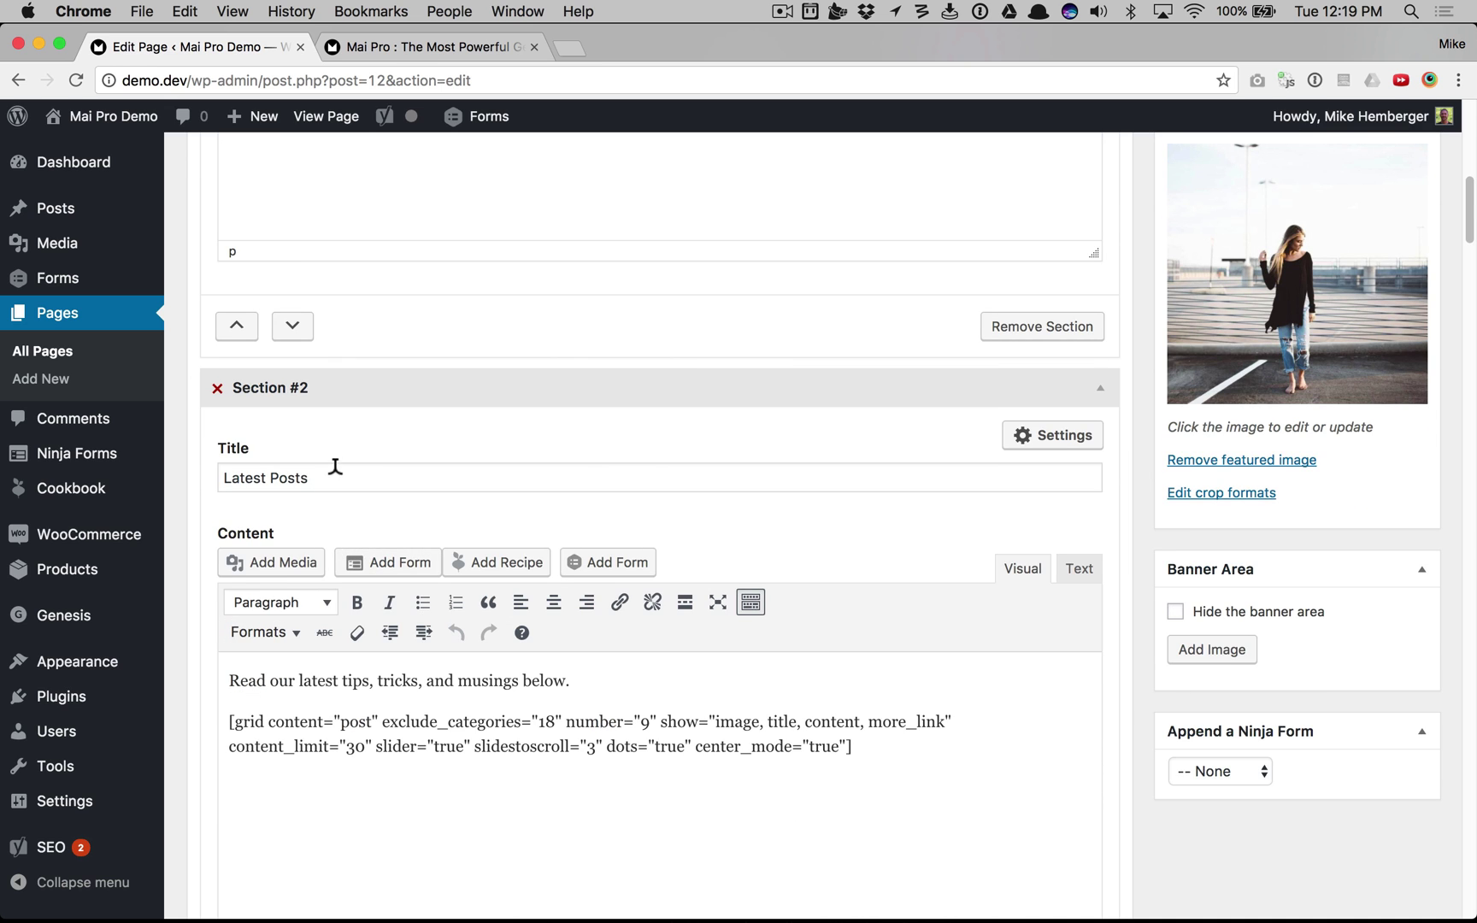
{"action": "left_click", "coordinate": [379, 471]}
{"action": "left_click", "coordinate": [427, 46]}
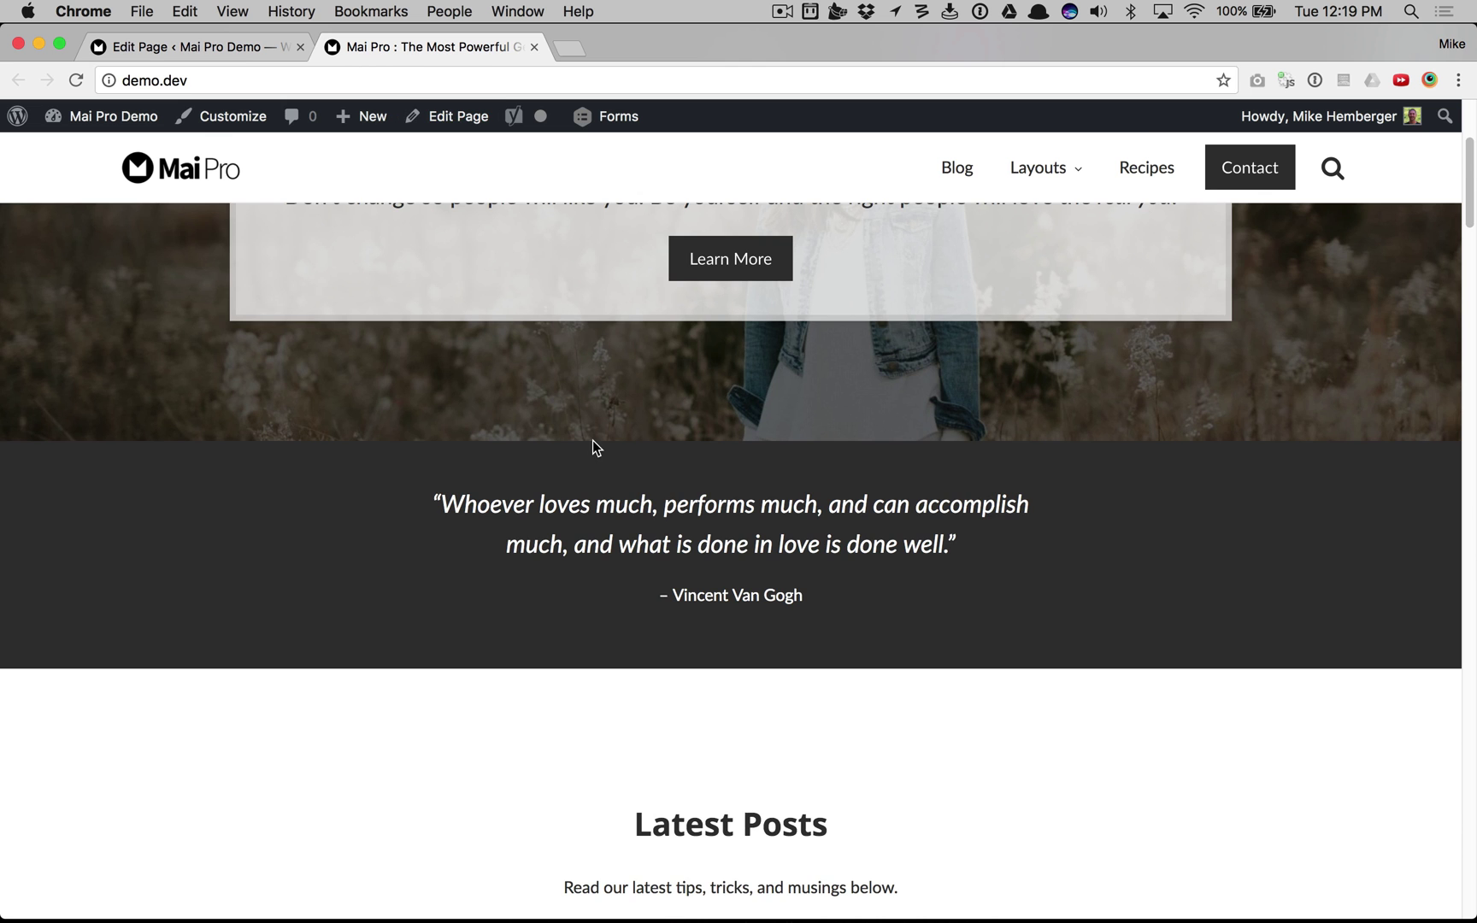
{"action": "scroll", "coordinate": [593, 440], "scroll_direction": "down", "scroll_amount": 5}
{"action": "scroll", "coordinate": [592, 441], "scroll_direction": "down", "scroll_amount": 3}
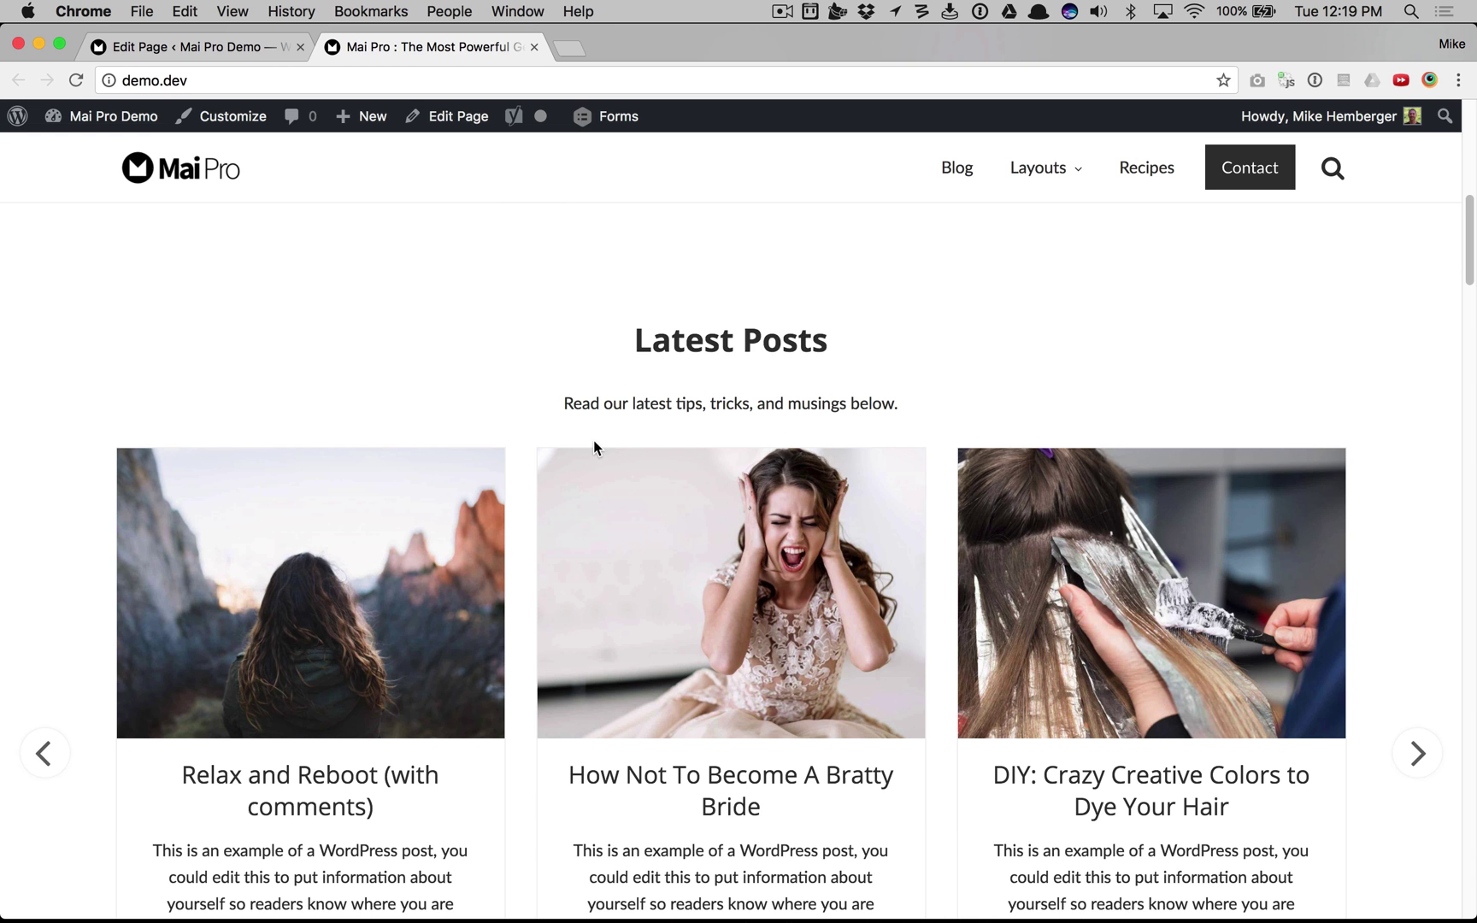
{"action": "scroll", "coordinate": [649, 567], "scroll_direction": "down", "scroll_amount": 4}
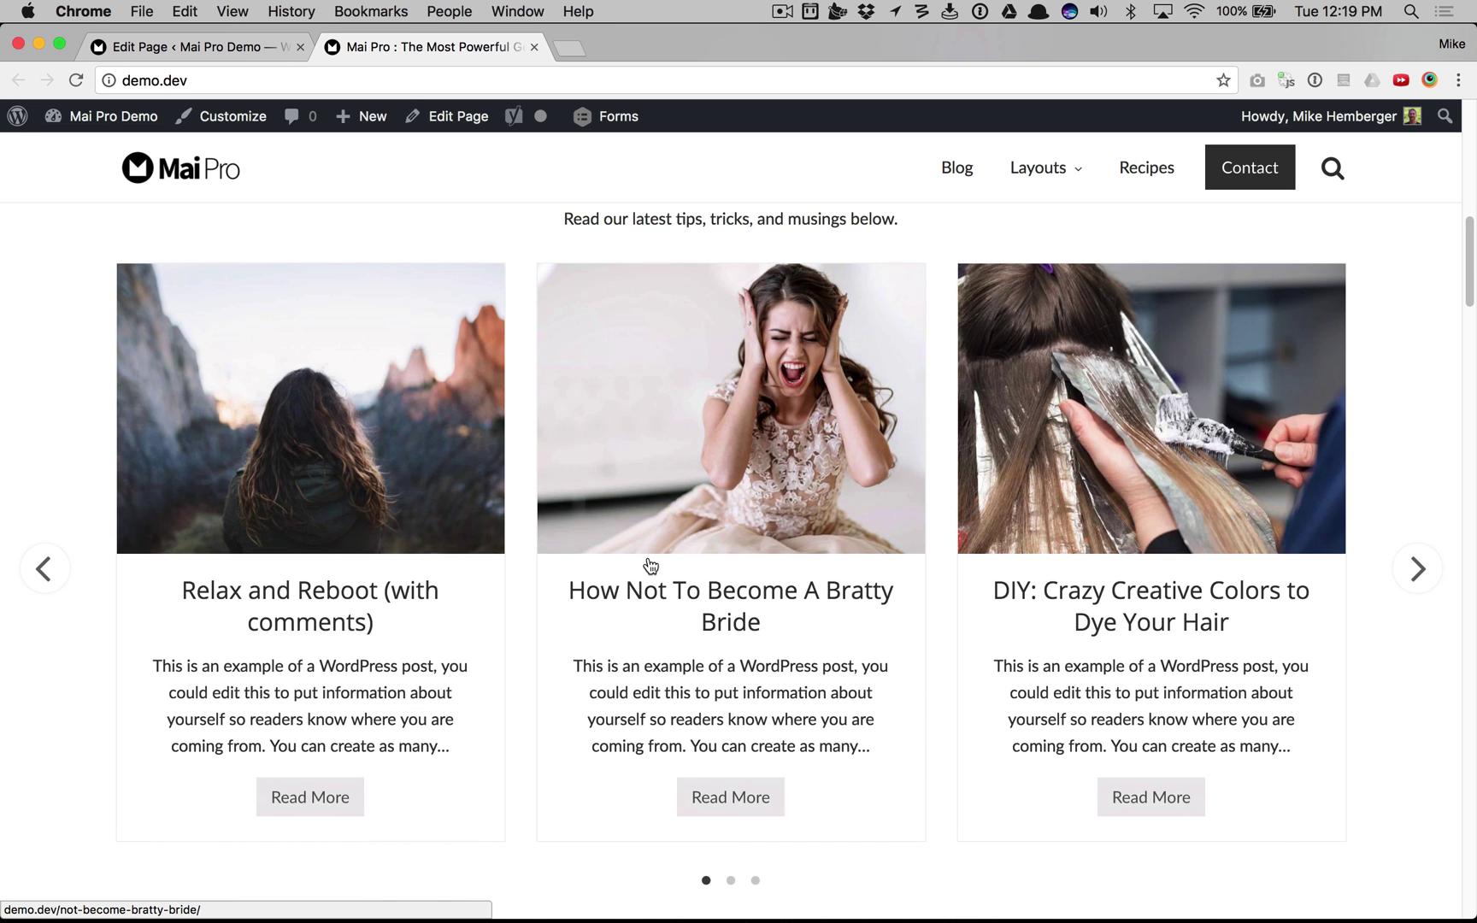
{"action": "left_click", "coordinate": [1418, 571]}
{"action": "left_click", "coordinate": [1418, 571]}
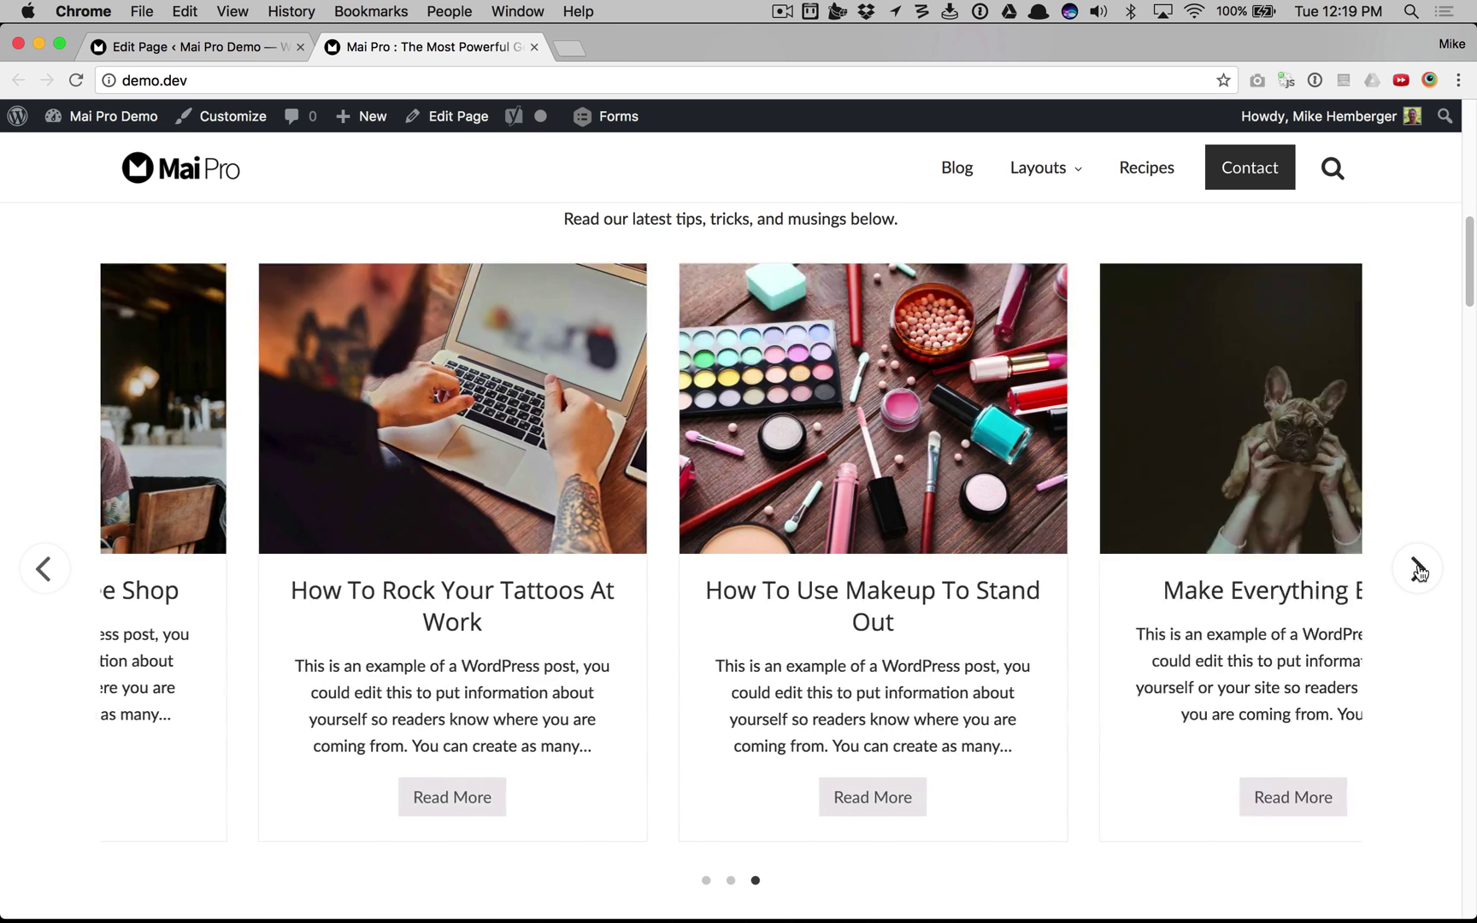
{"action": "left_click", "coordinate": [1418, 571]}
Back in the editor, inspect Section #2's intro line and grid shortcode, then open its settings.
{"action": "left_click", "coordinate": [247, 48]}
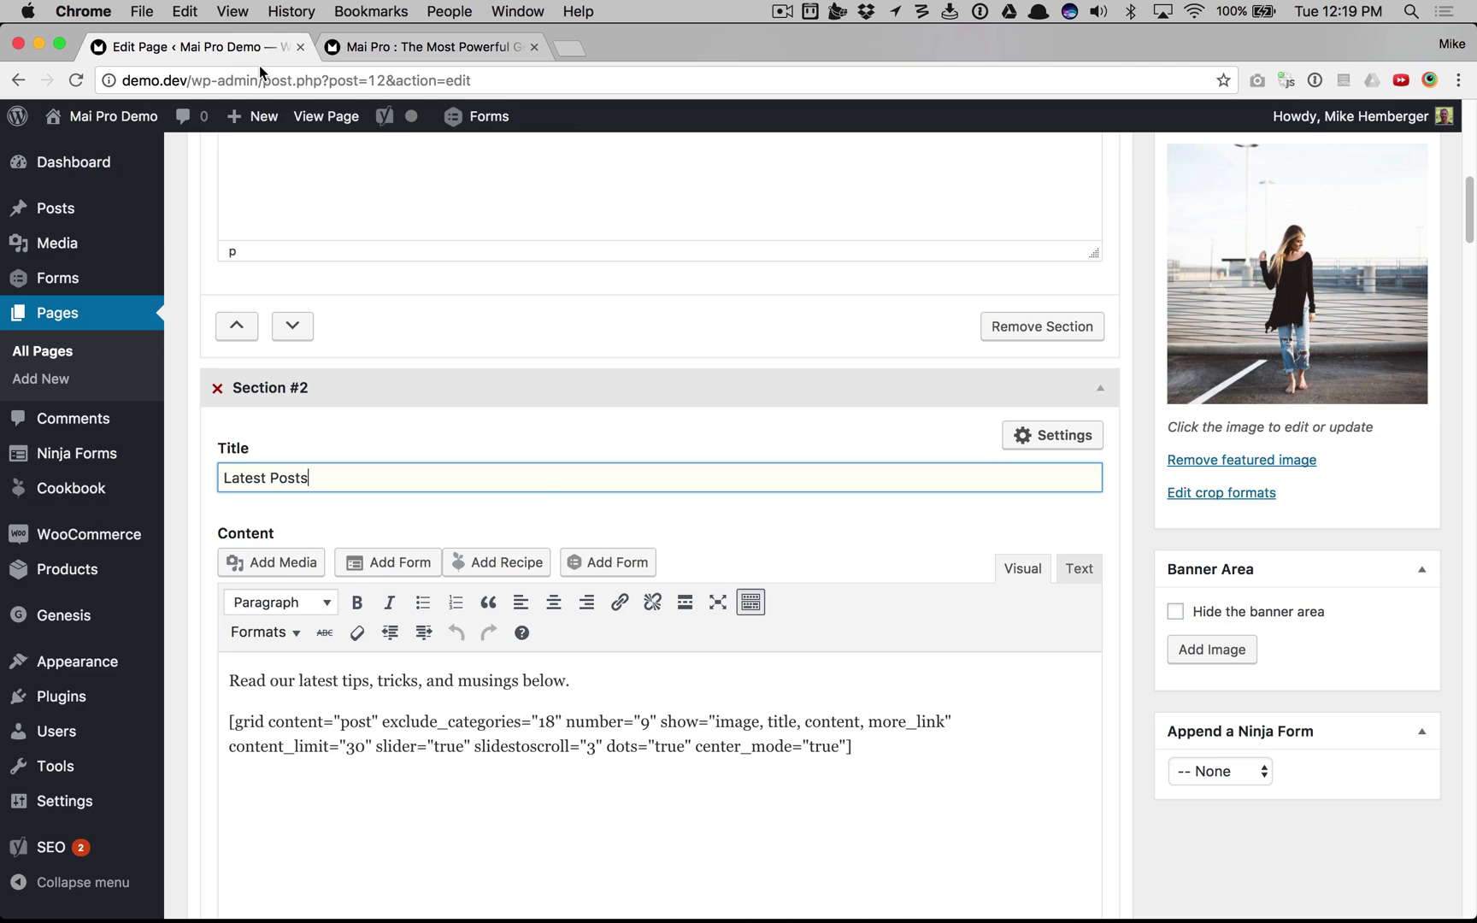
{"action": "scroll", "coordinate": [615, 578], "scroll_direction": "down", "scroll_amount": 2}
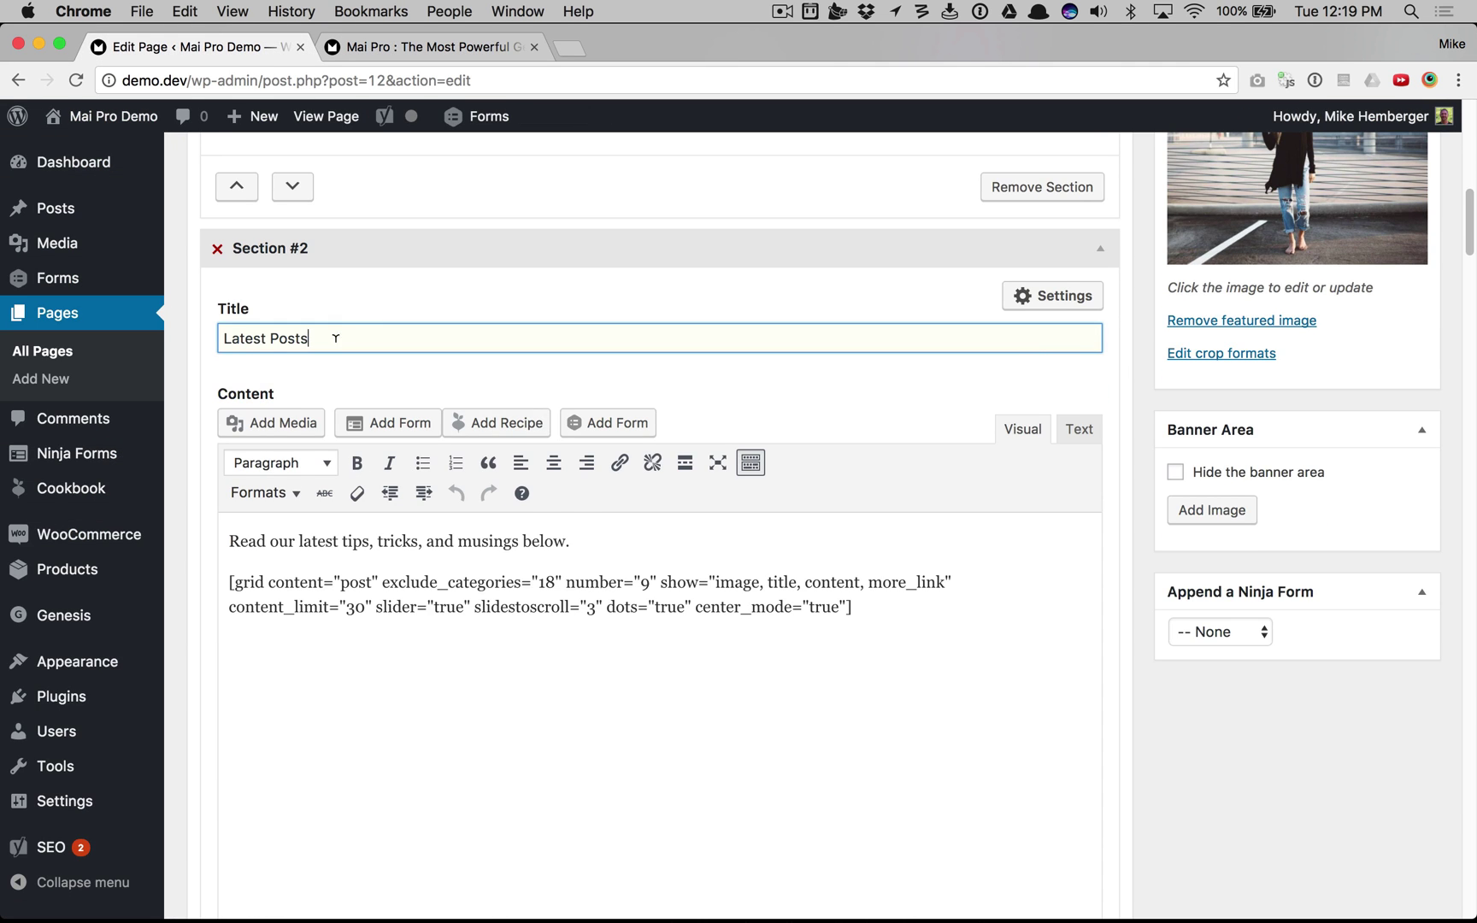
{"action": "left_click_drag", "start_coordinate": [571, 542], "coordinate": [462, 495]}
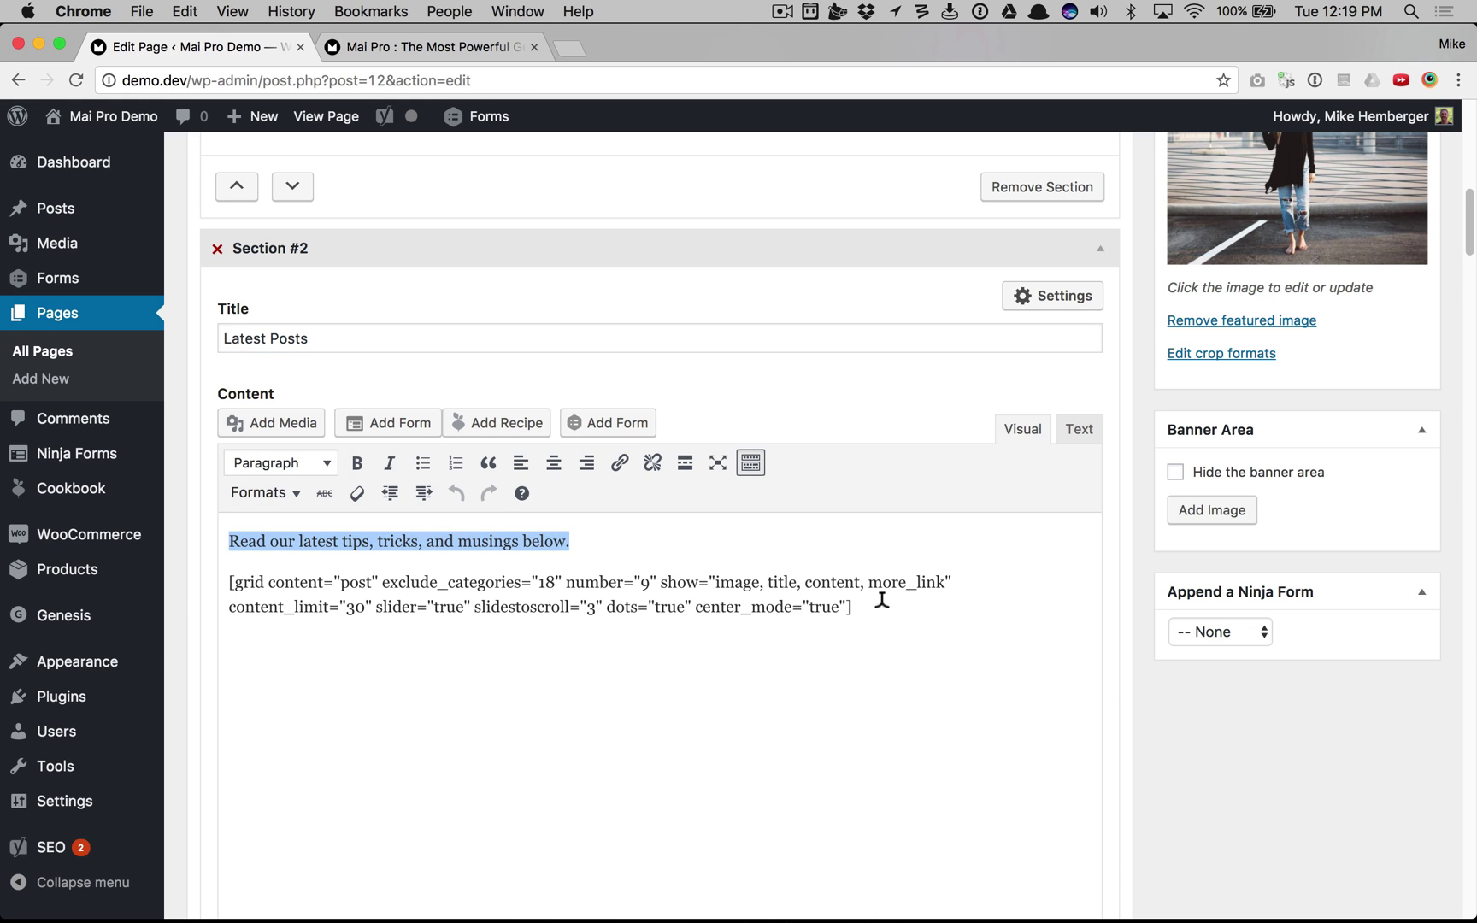
{"action": "left_click_drag", "start_coordinate": [880, 602], "coordinate": [158, 582]}
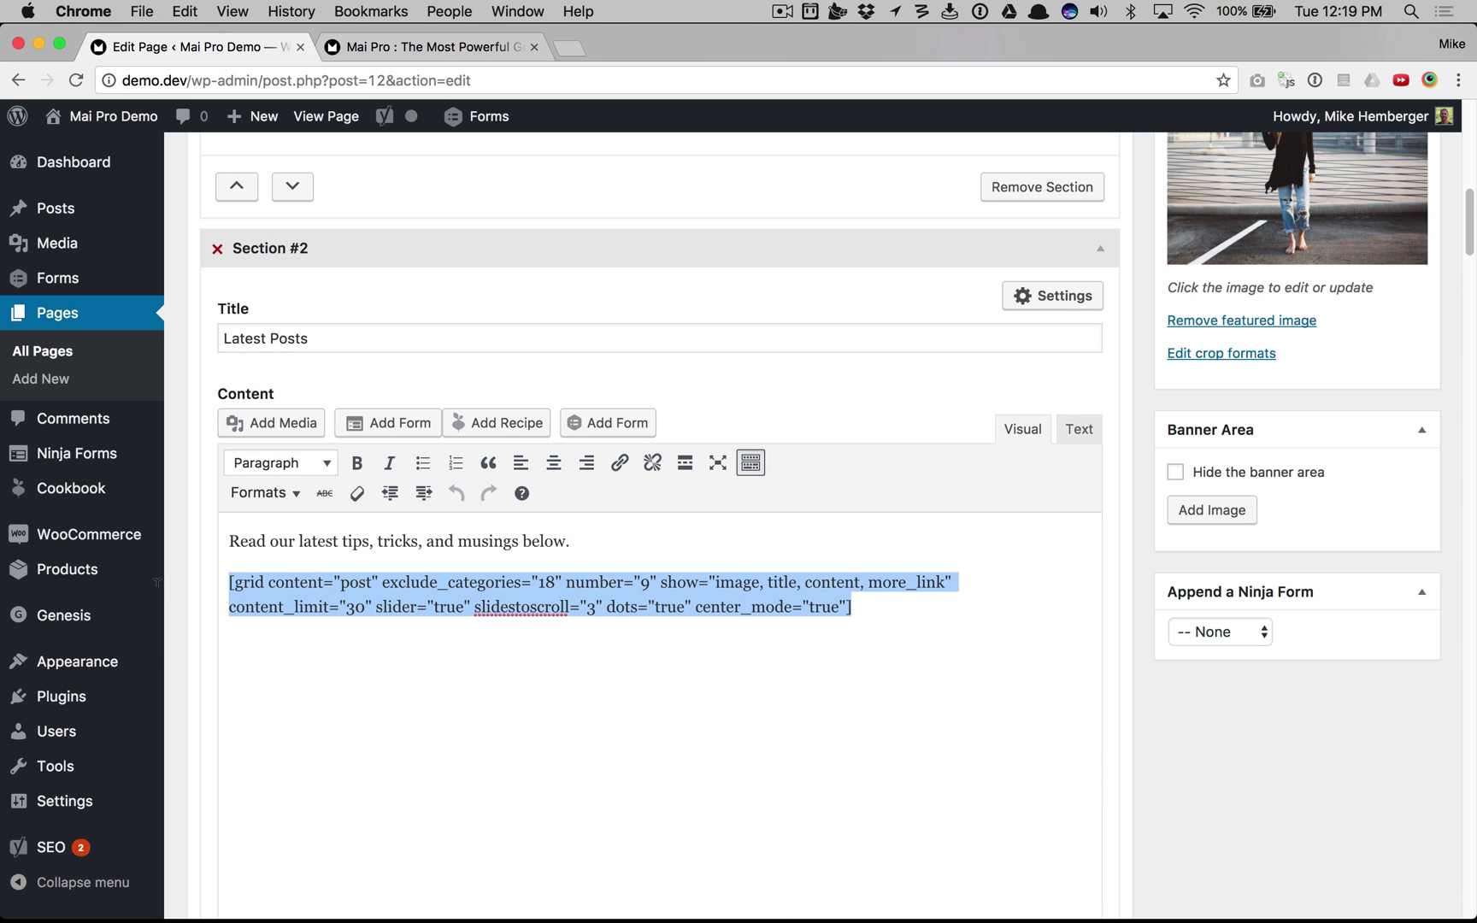
{"action": "left_click", "coordinate": [311, 583]}
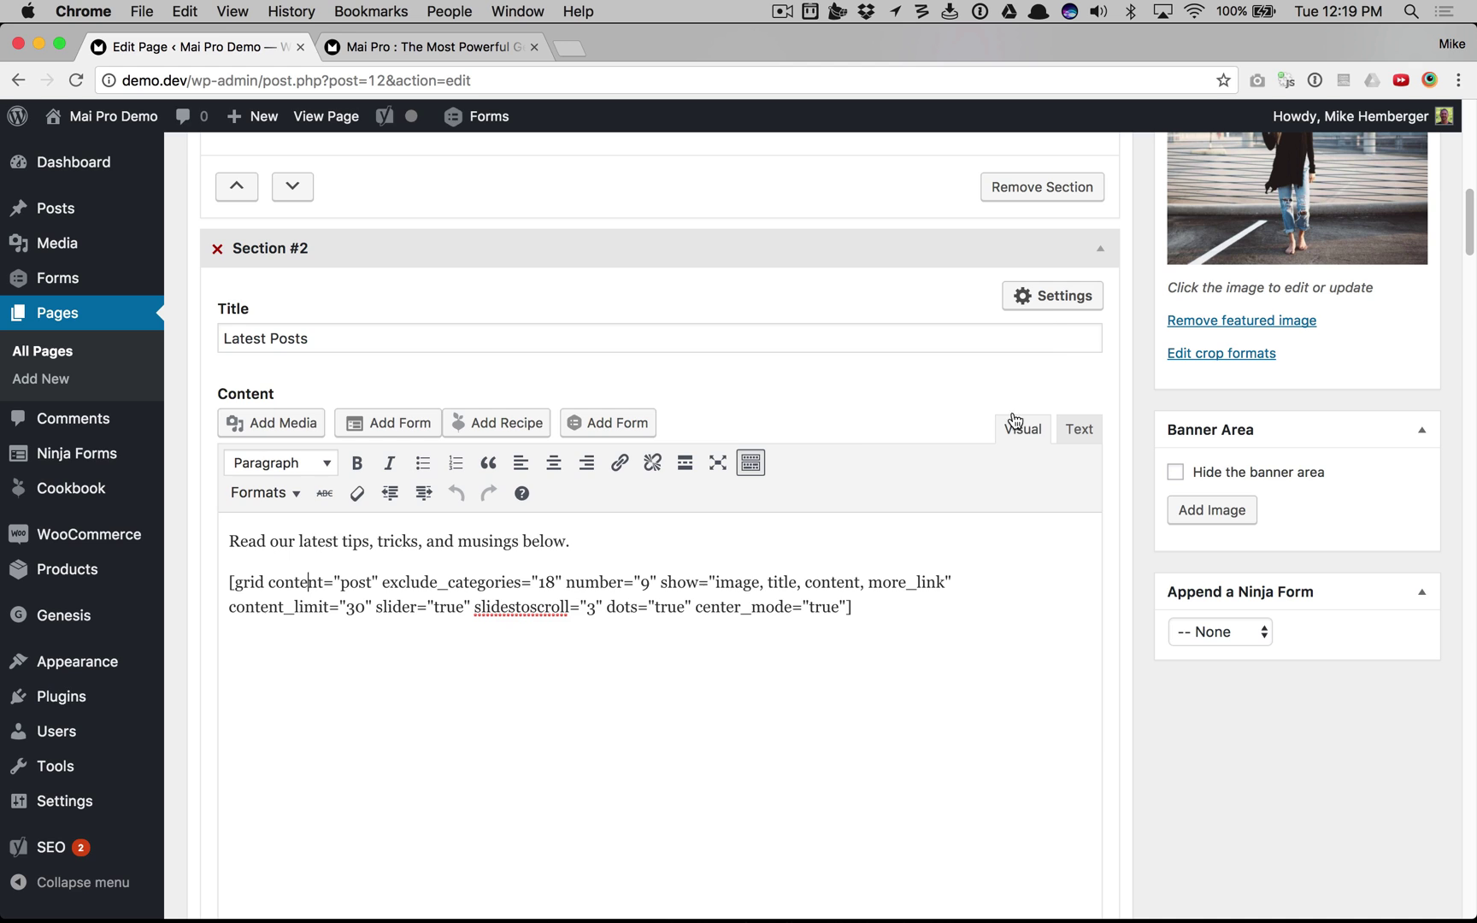
{"action": "left_click", "coordinate": [1048, 299]}
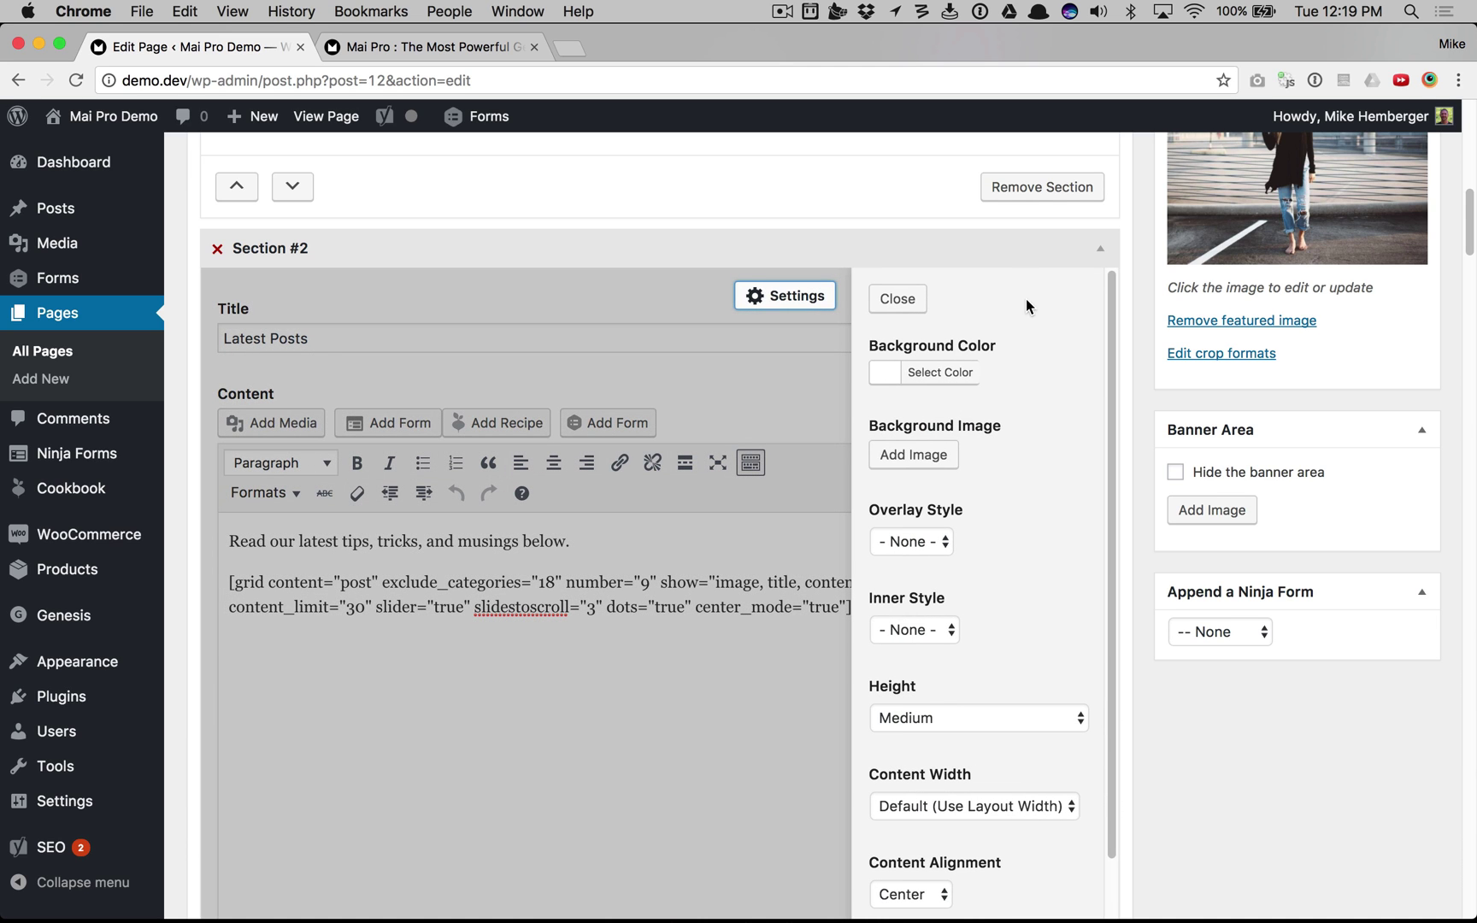
Scroll through Section #2's settings (no background, Medium height, Center alignment) and close the panel.
{"action": "scroll", "coordinate": [1023, 462], "scroll_direction": "down", "scroll_amount": 1}
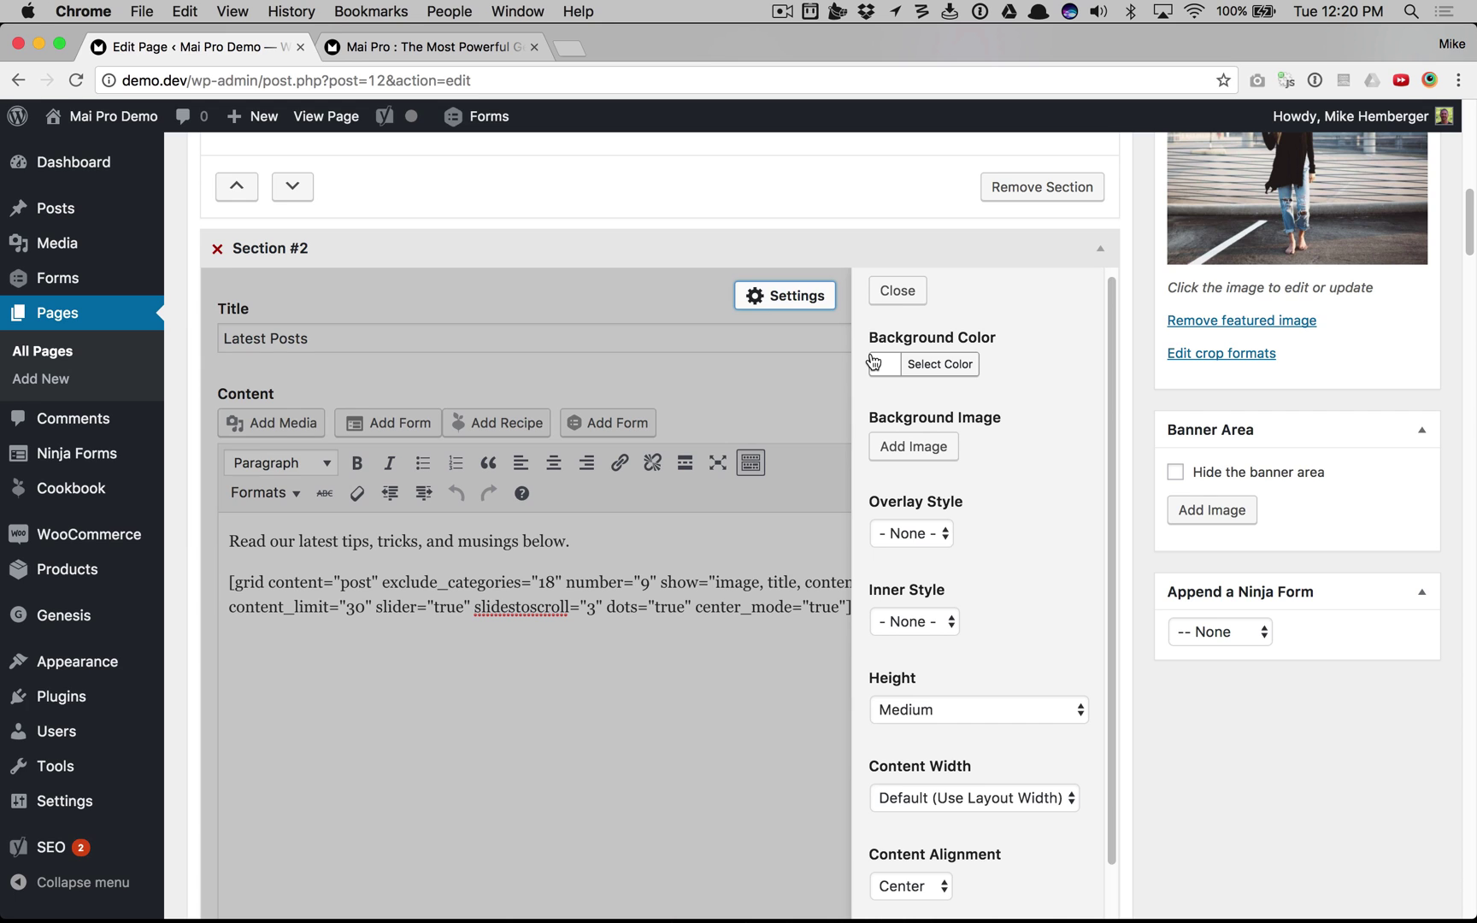
{"action": "scroll", "coordinate": [946, 525], "scroll_direction": "down", "scroll_amount": 3}
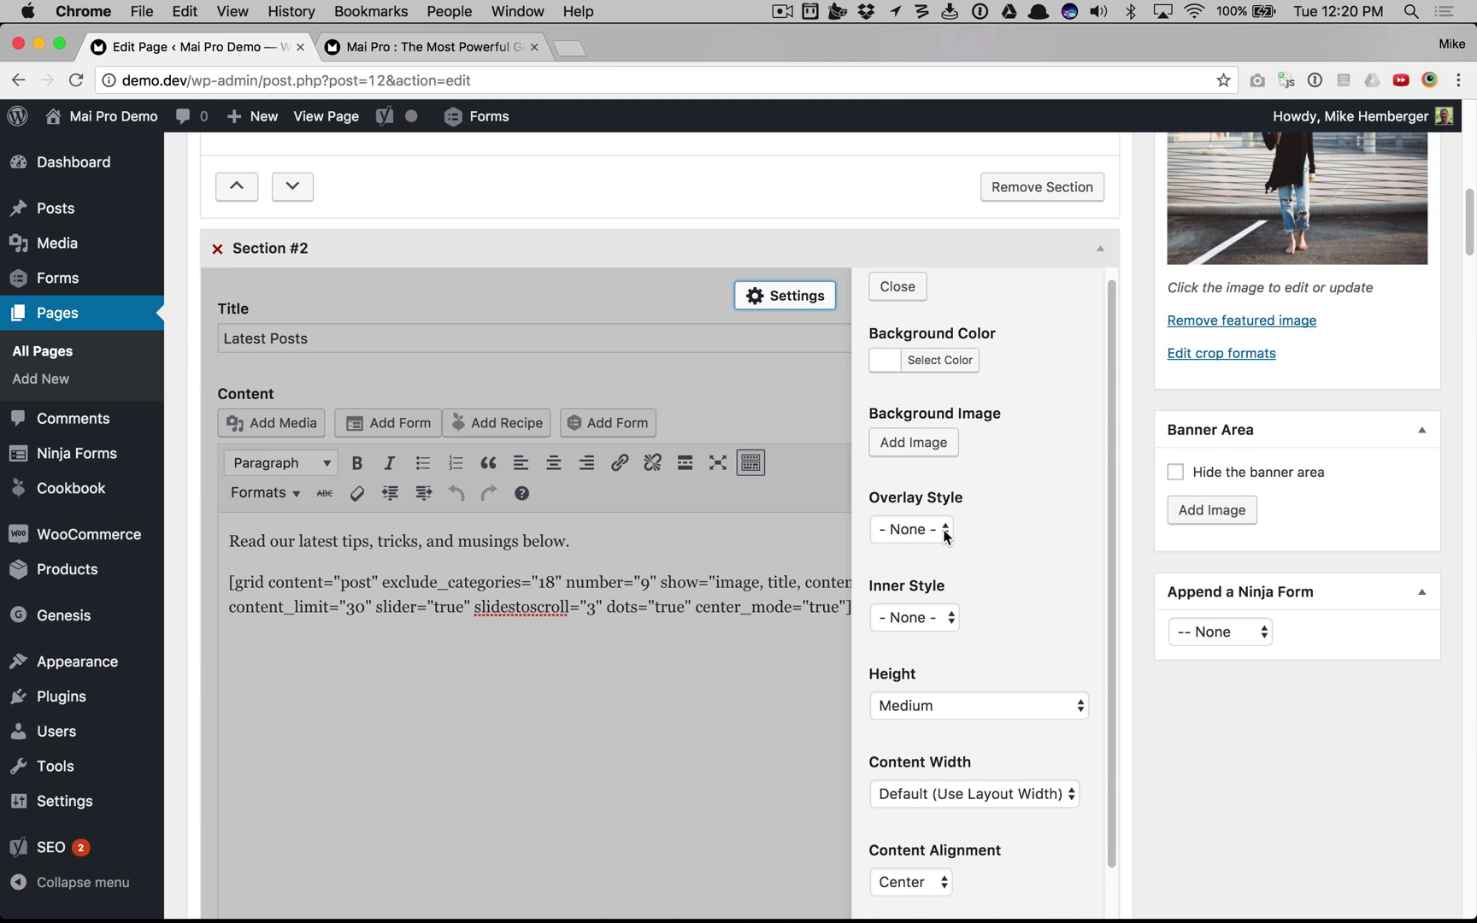
{"action": "scroll", "coordinate": [944, 536], "scroll_direction": "down", "scroll_amount": 2}
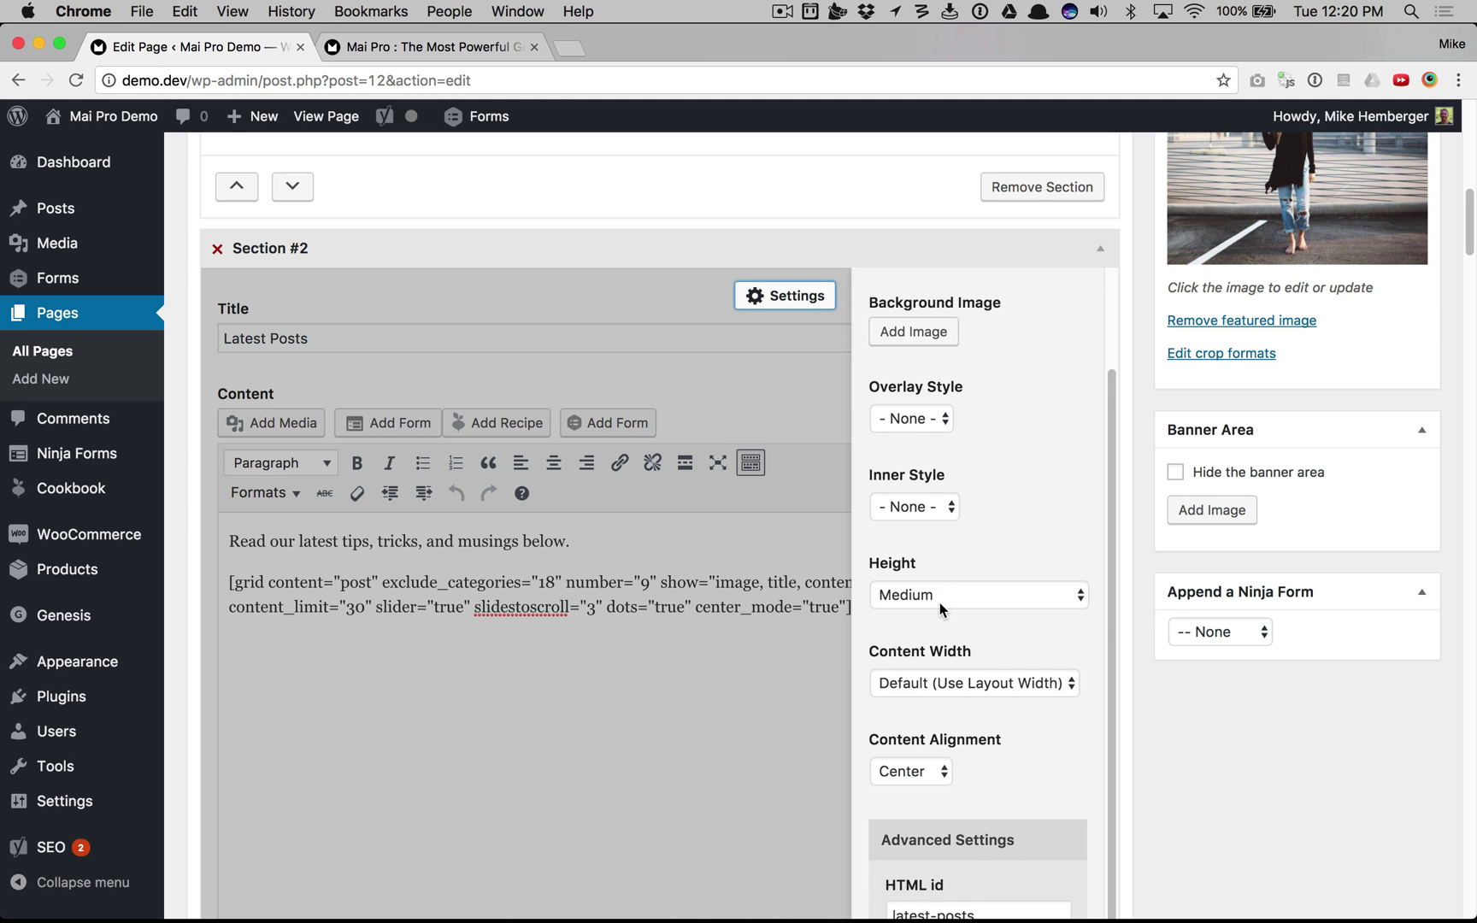
{"action": "scroll", "coordinate": [939, 602], "scroll_direction": "down", "scroll_amount": 2}
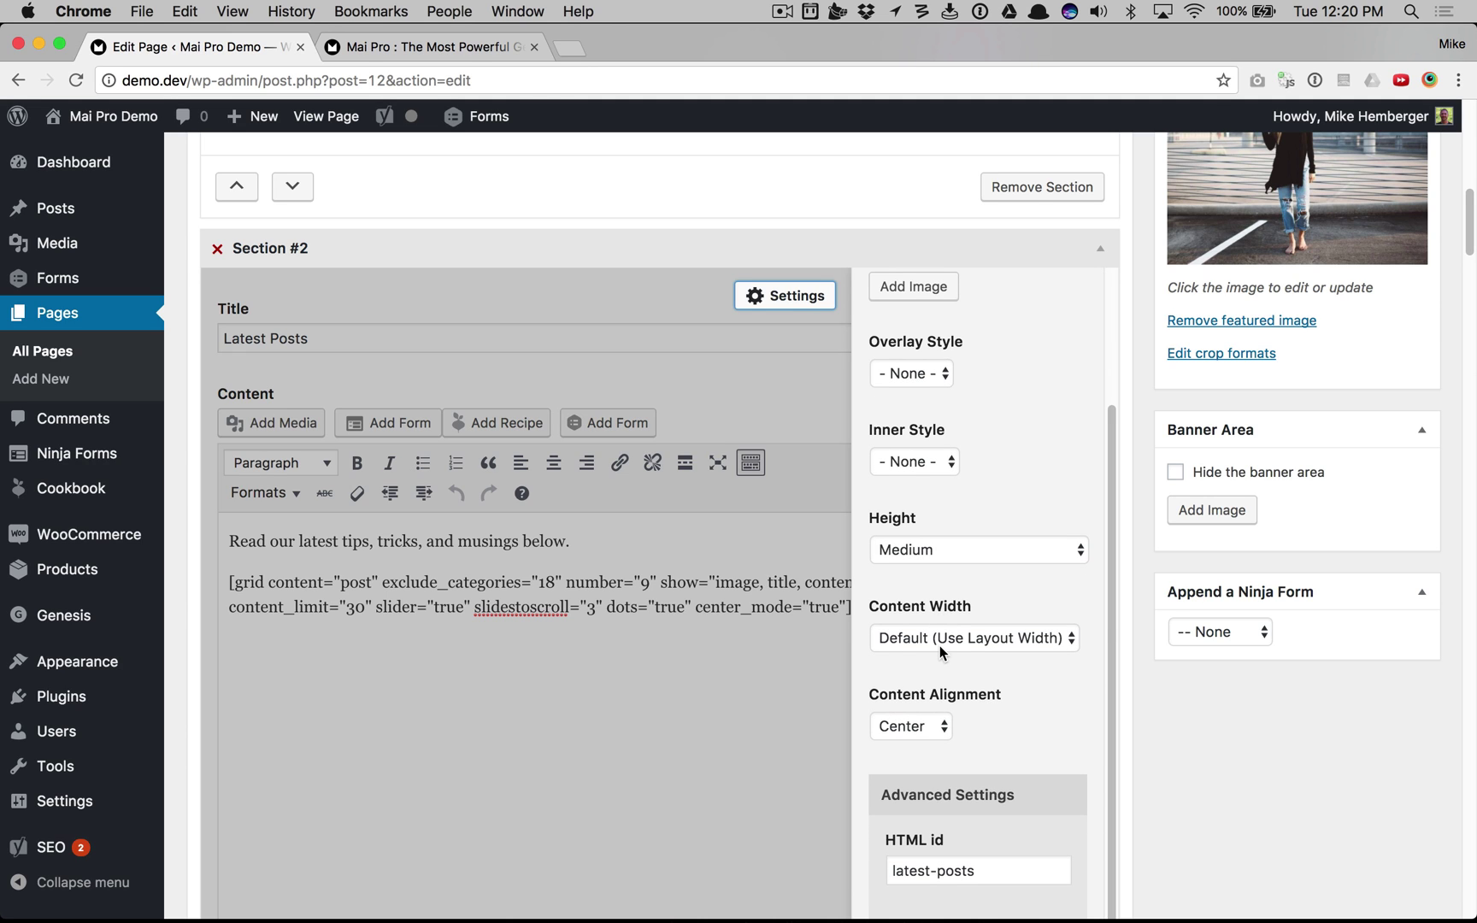
{"action": "scroll", "coordinate": [940, 646], "scroll_direction": "down", "scroll_amount": 1}
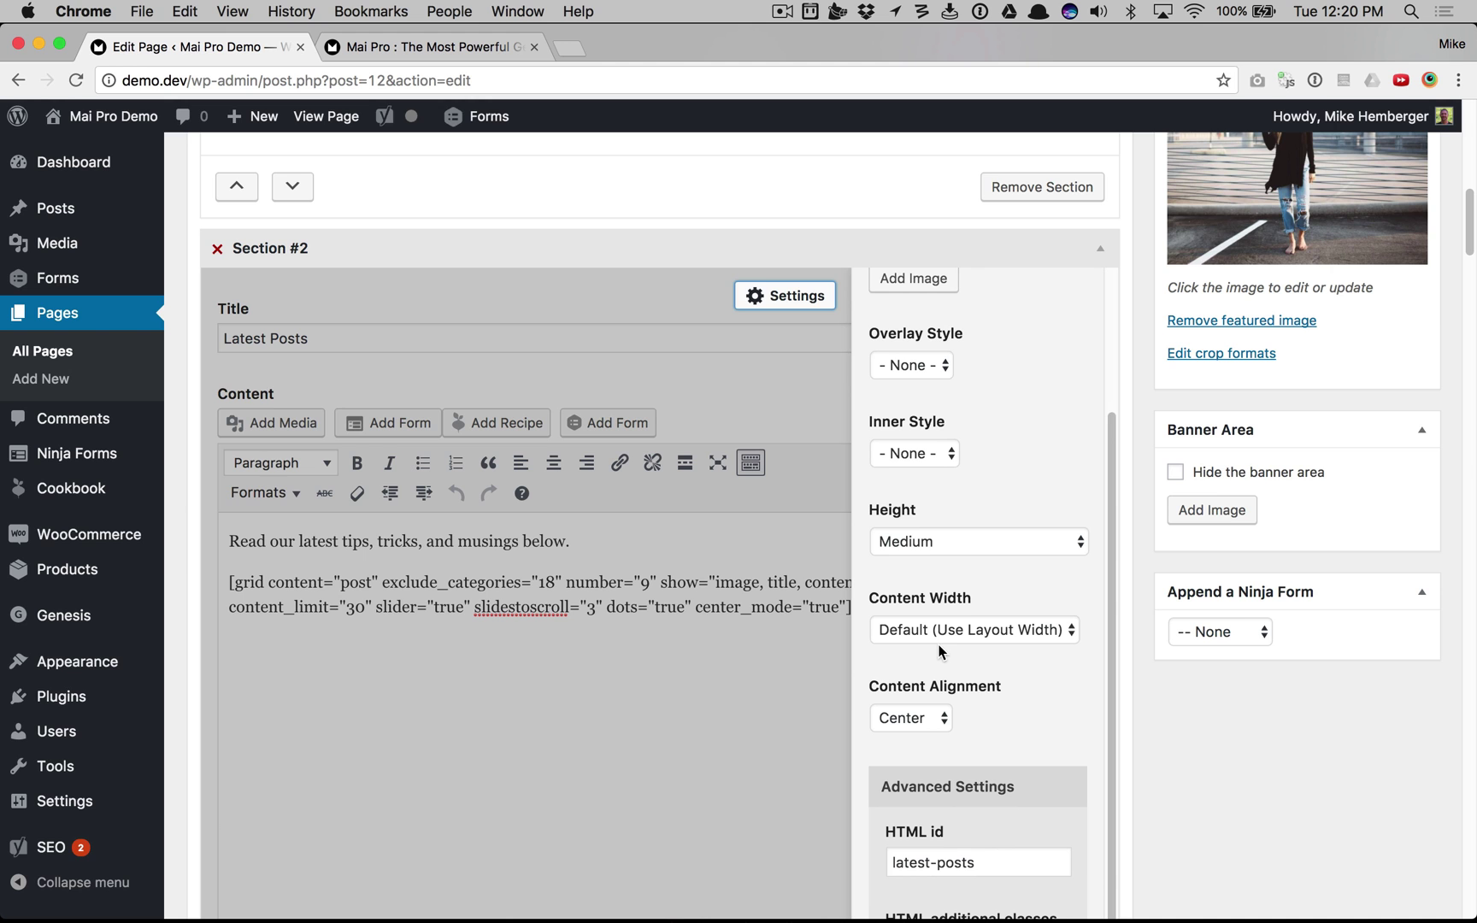
{"action": "scroll", "coordinate": [804, 662], "scroll_direction": "down", "scroll_amount": 20}
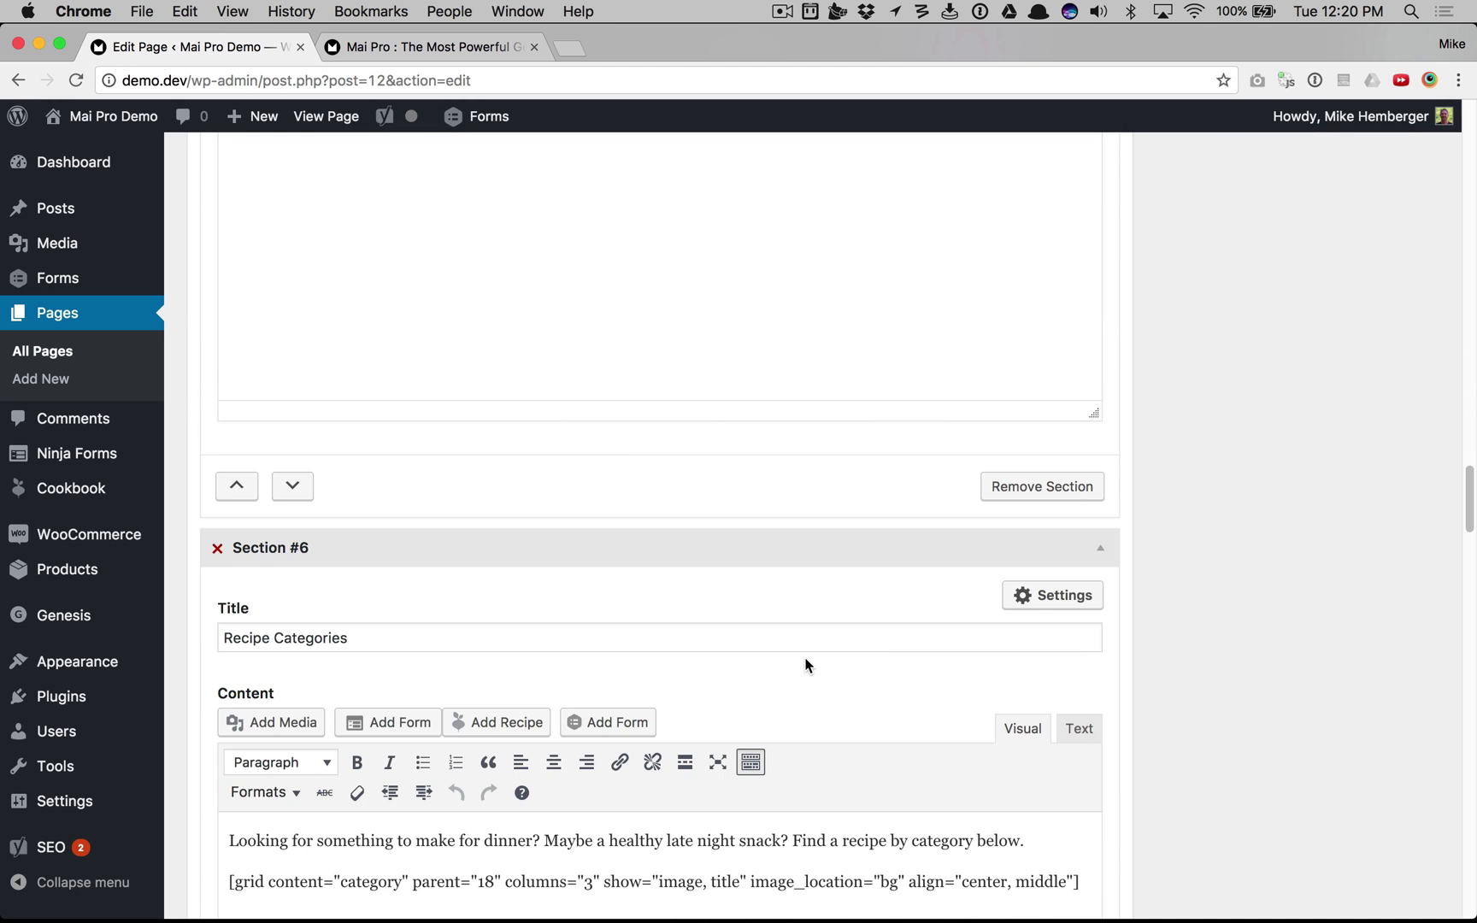
{"action": "scroll", "coordinate": [804, 661], "scroll_direction": "up", "scroll_amount": 3}
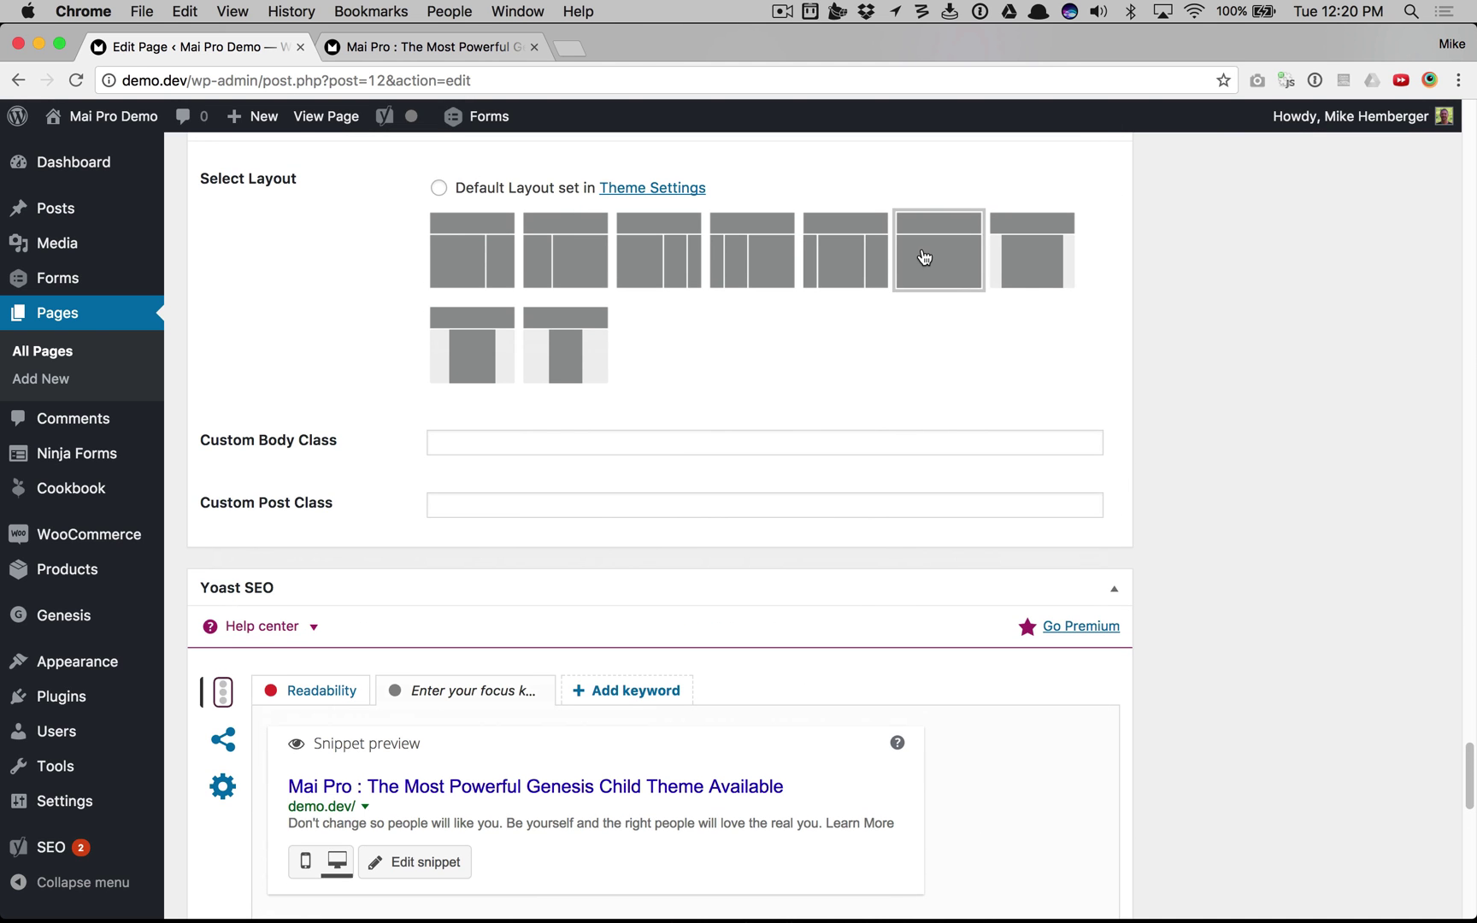
{"action": "scroll", "coordinate": [896, 505], "scroll_direction": "up", "scroll_amount": 10}
{"action": "scroll", "coordinate": [895, 509], "scroll_direction": "up", "scroll_amount": 10}
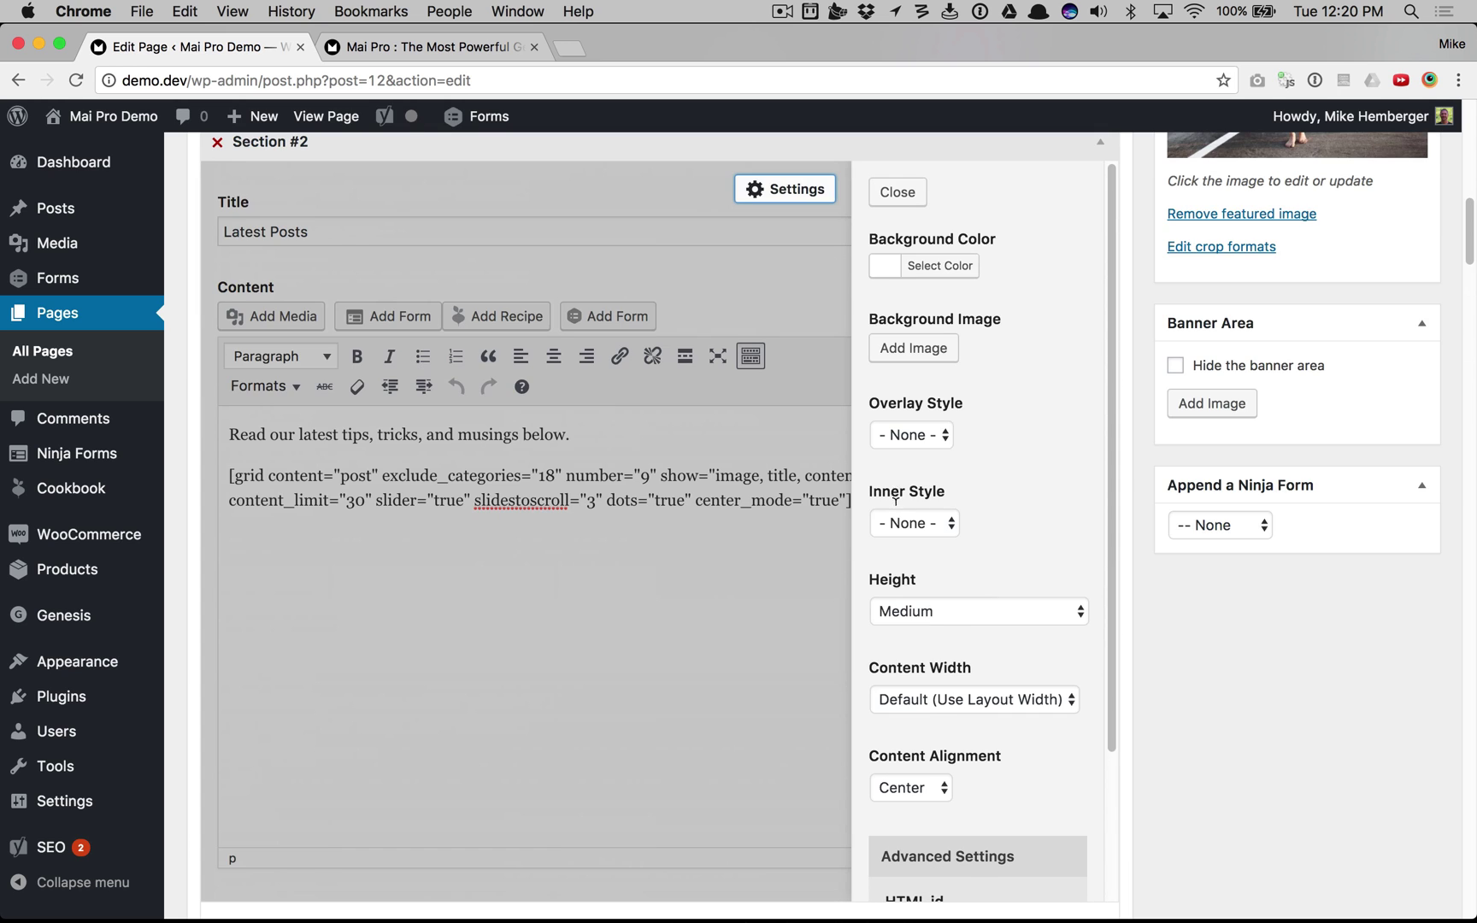
{"action": "scroll", "coordinate": [977, 642], "scroll_direction": "down", "scroll_amount": 2}
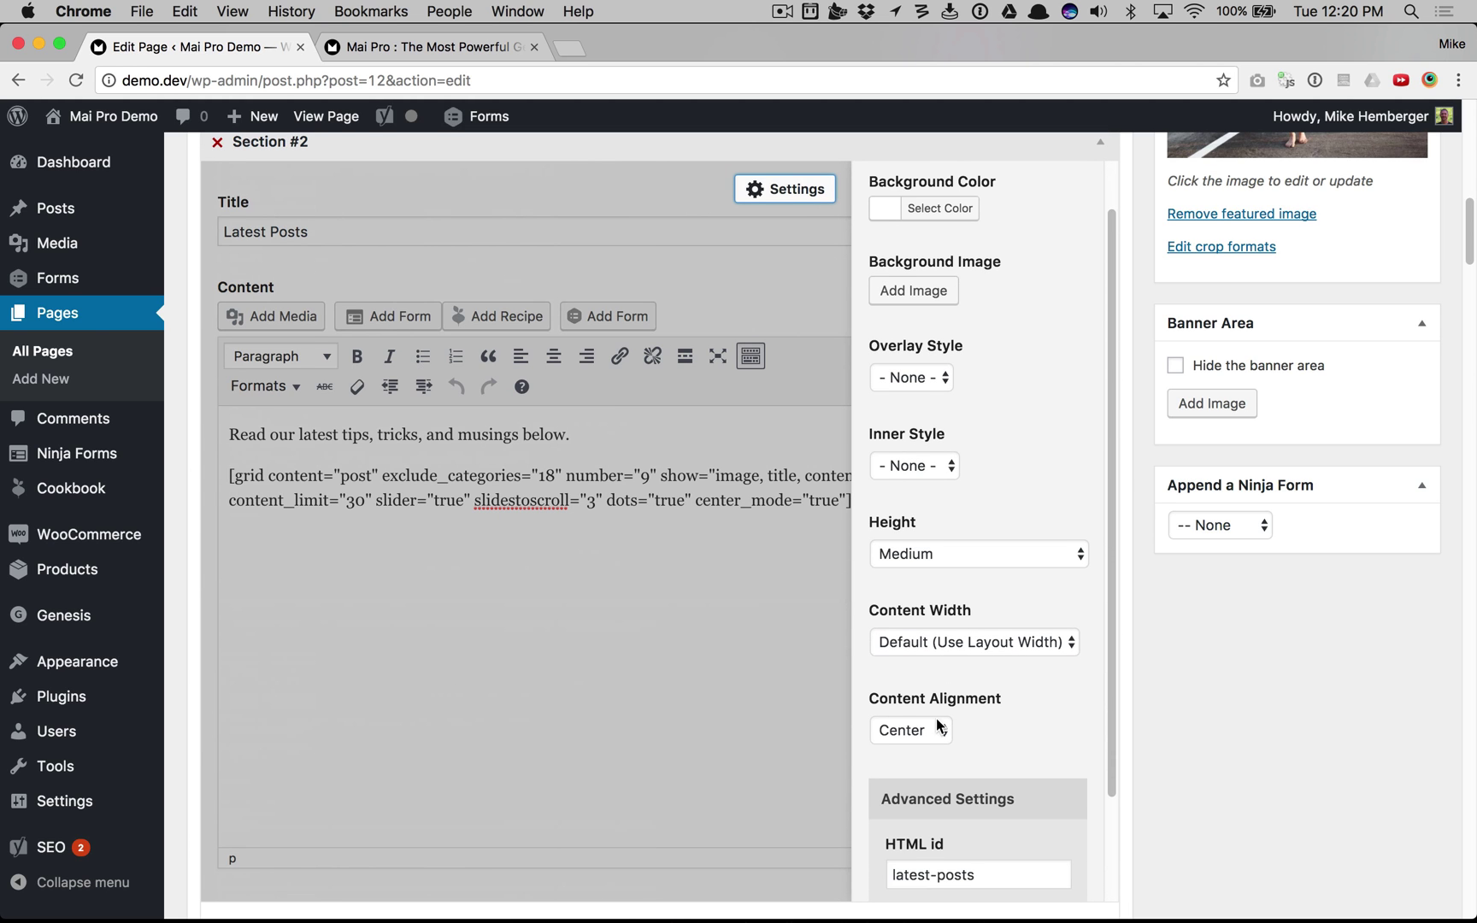
{"action": "scroll", "coordinate": [938, 729], "scroll_direction": "down", "scroll_amount": 1}
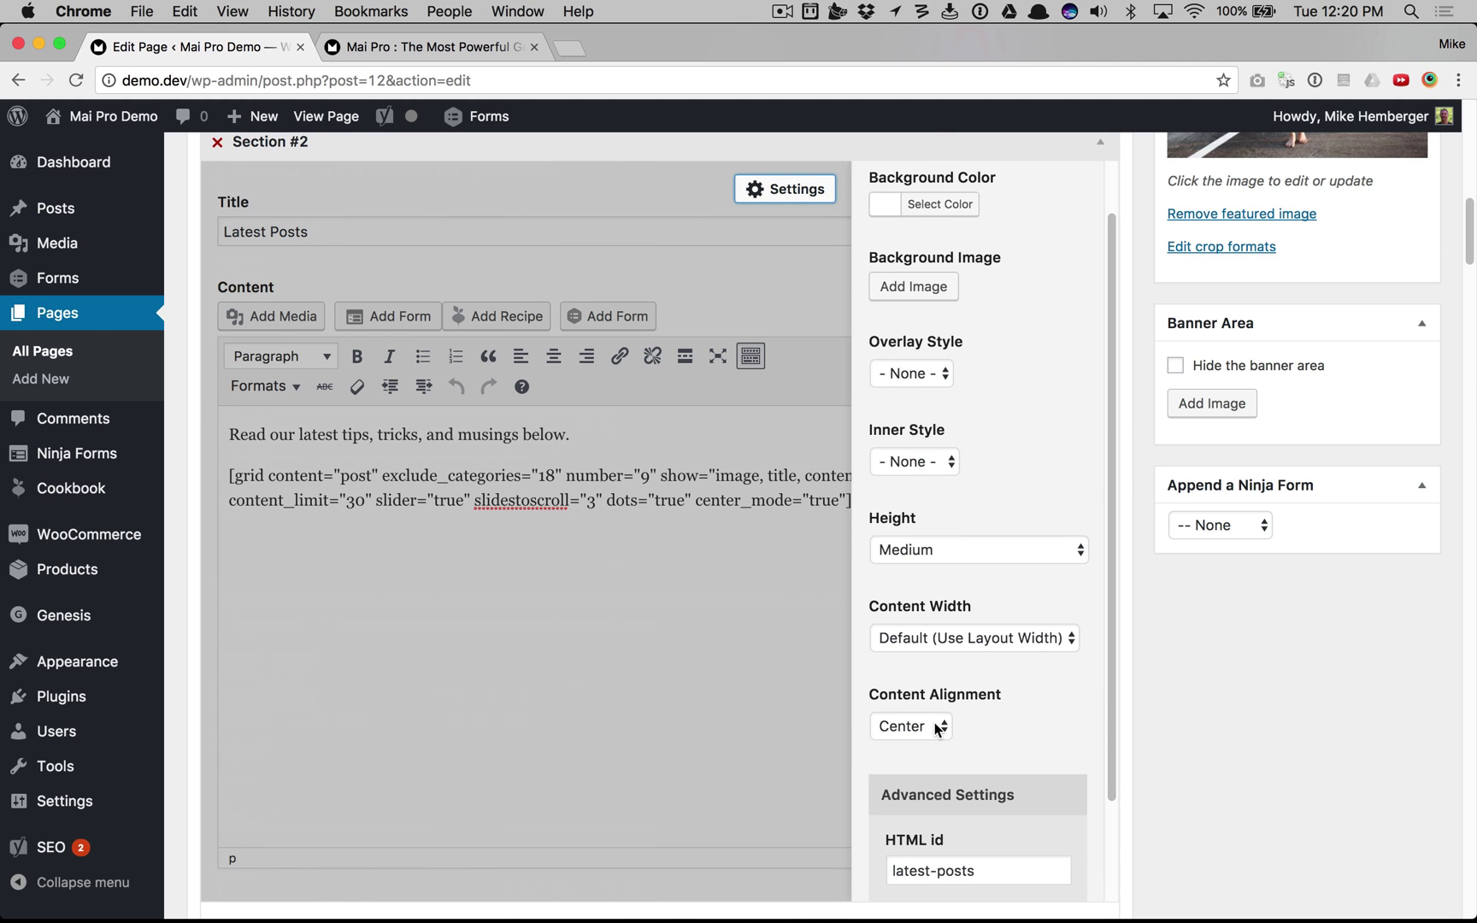
{"action": "scroll", "coordinate": [682, 587], "scroll_direction": "up", "scroll_amount": 8}
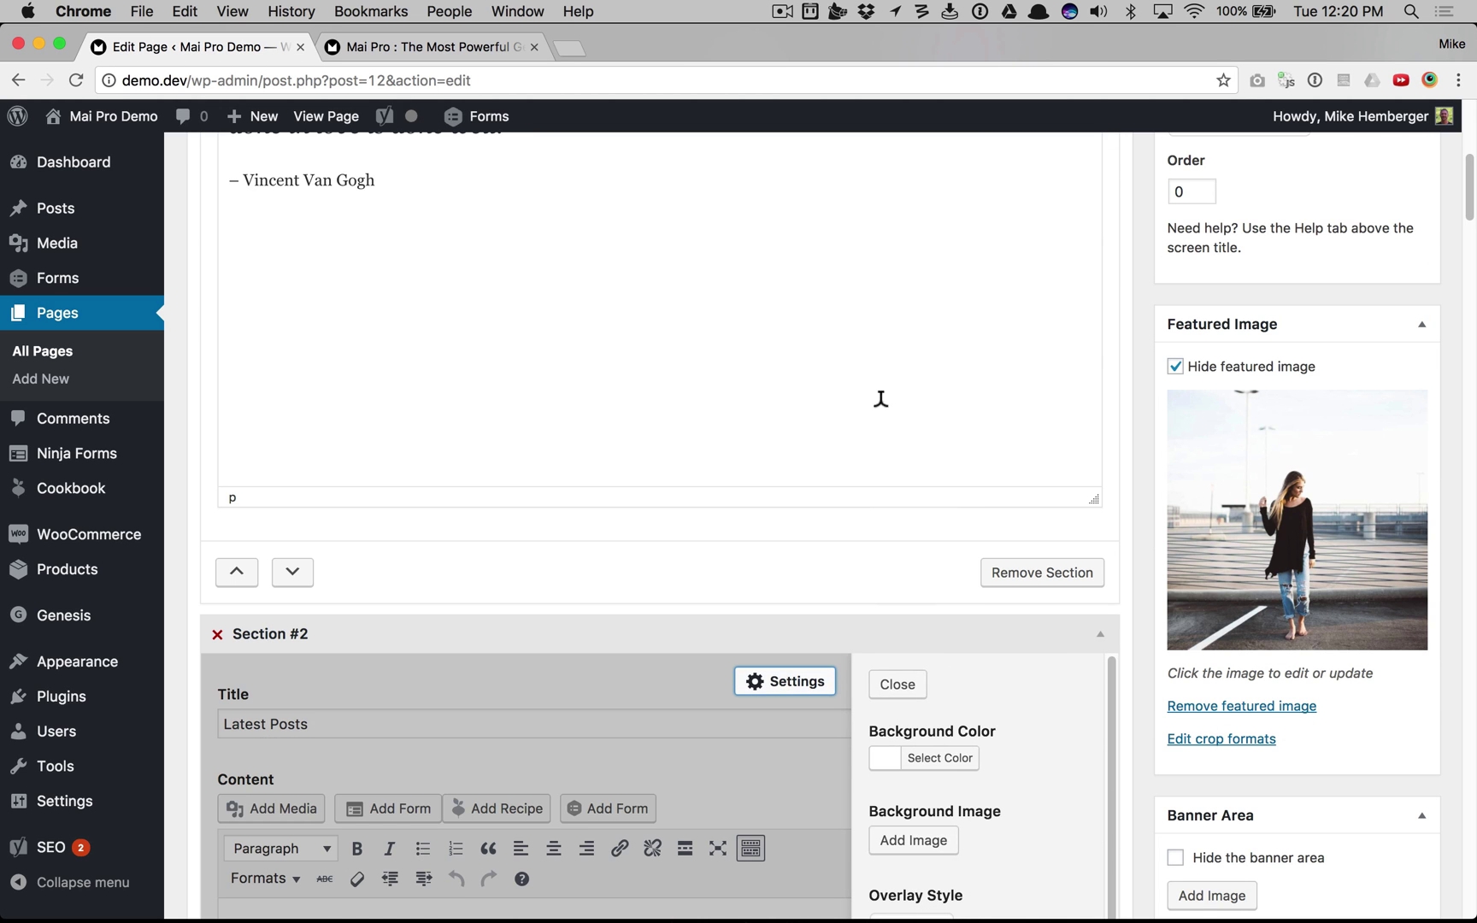
{"action": "left_click", "coordinate": [897, 684]}
{"action": "scroll", "coordinate": [617, 691], "scroll_direction": "down", "scroll_amount": 5}
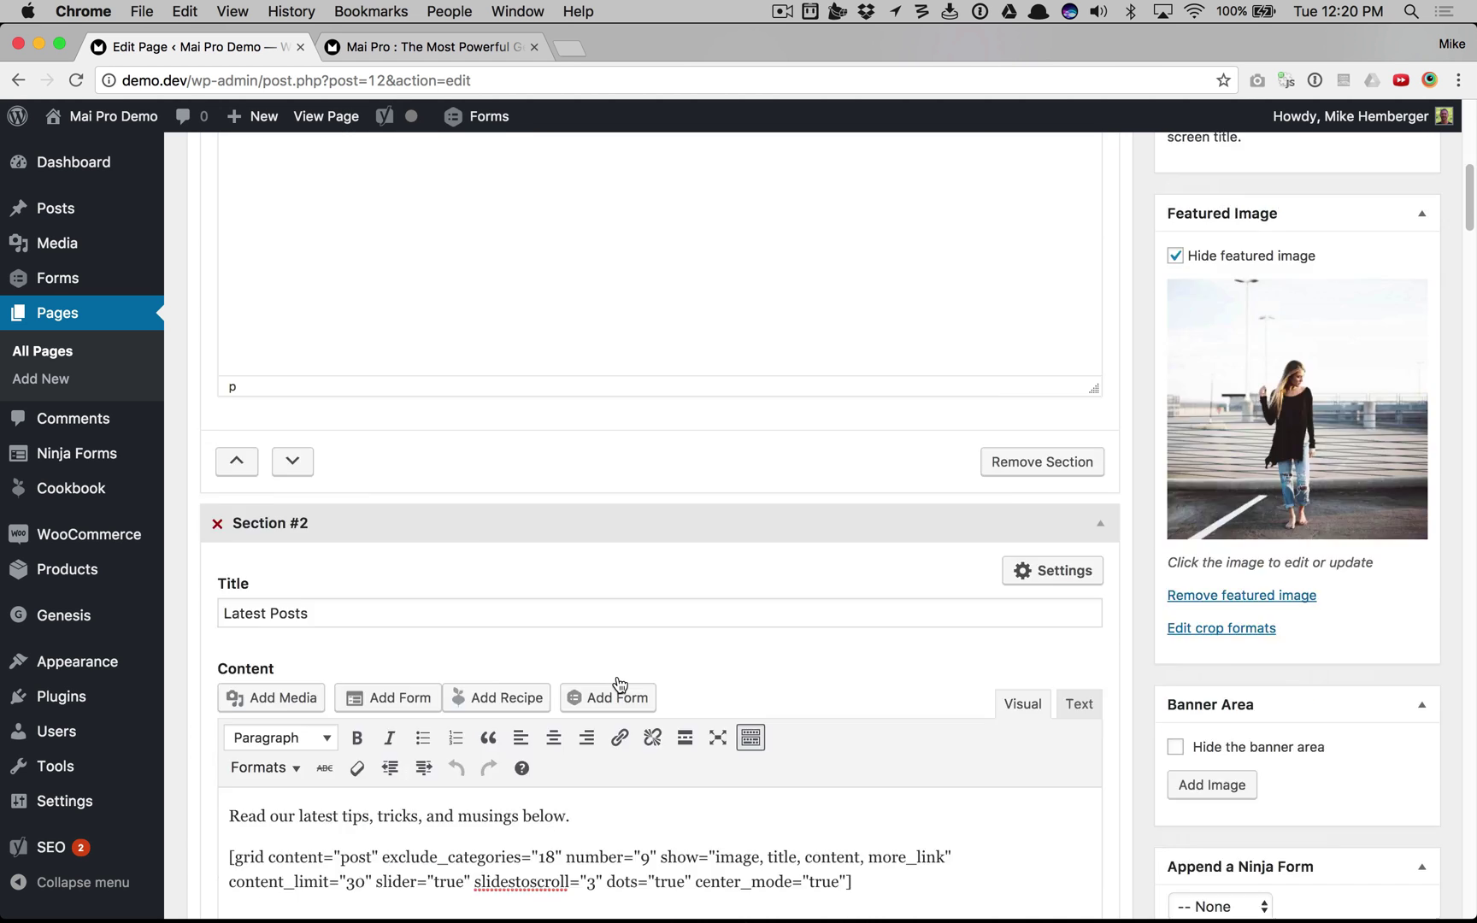
Scroll to Section #3 and inspect its 'Never miss a post' signup block and image ID 618.
{"action": "scroll", "coordinate": [619, 684], "scroll_direction": "down", "scroll_amount": 5}
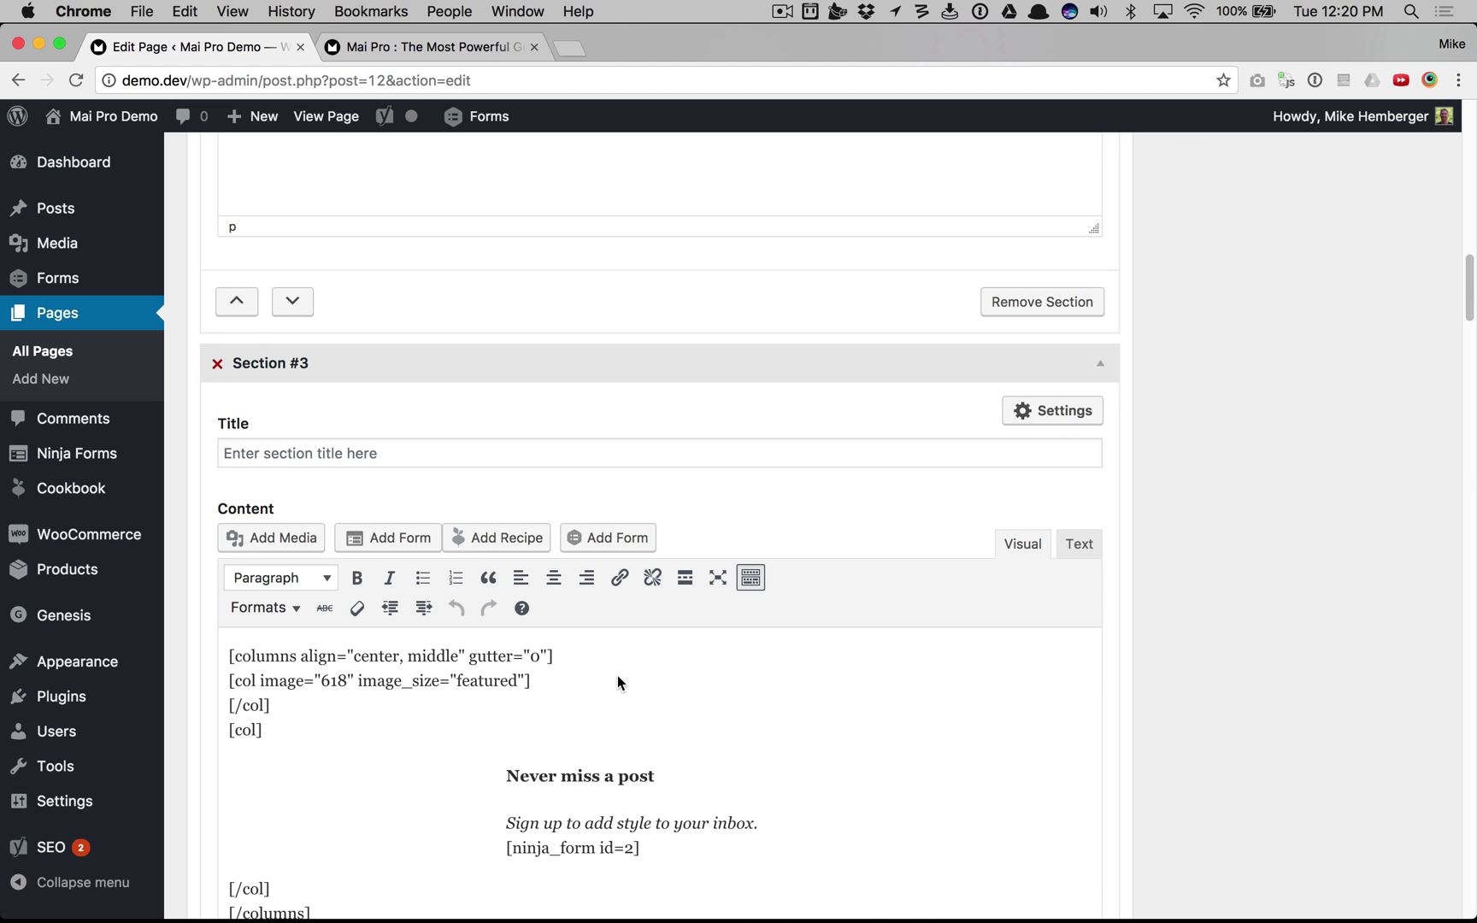
{"action": "scroll", "coordinate": [380, 692], "scroll_direction": "down", "scroll_amount": 2}
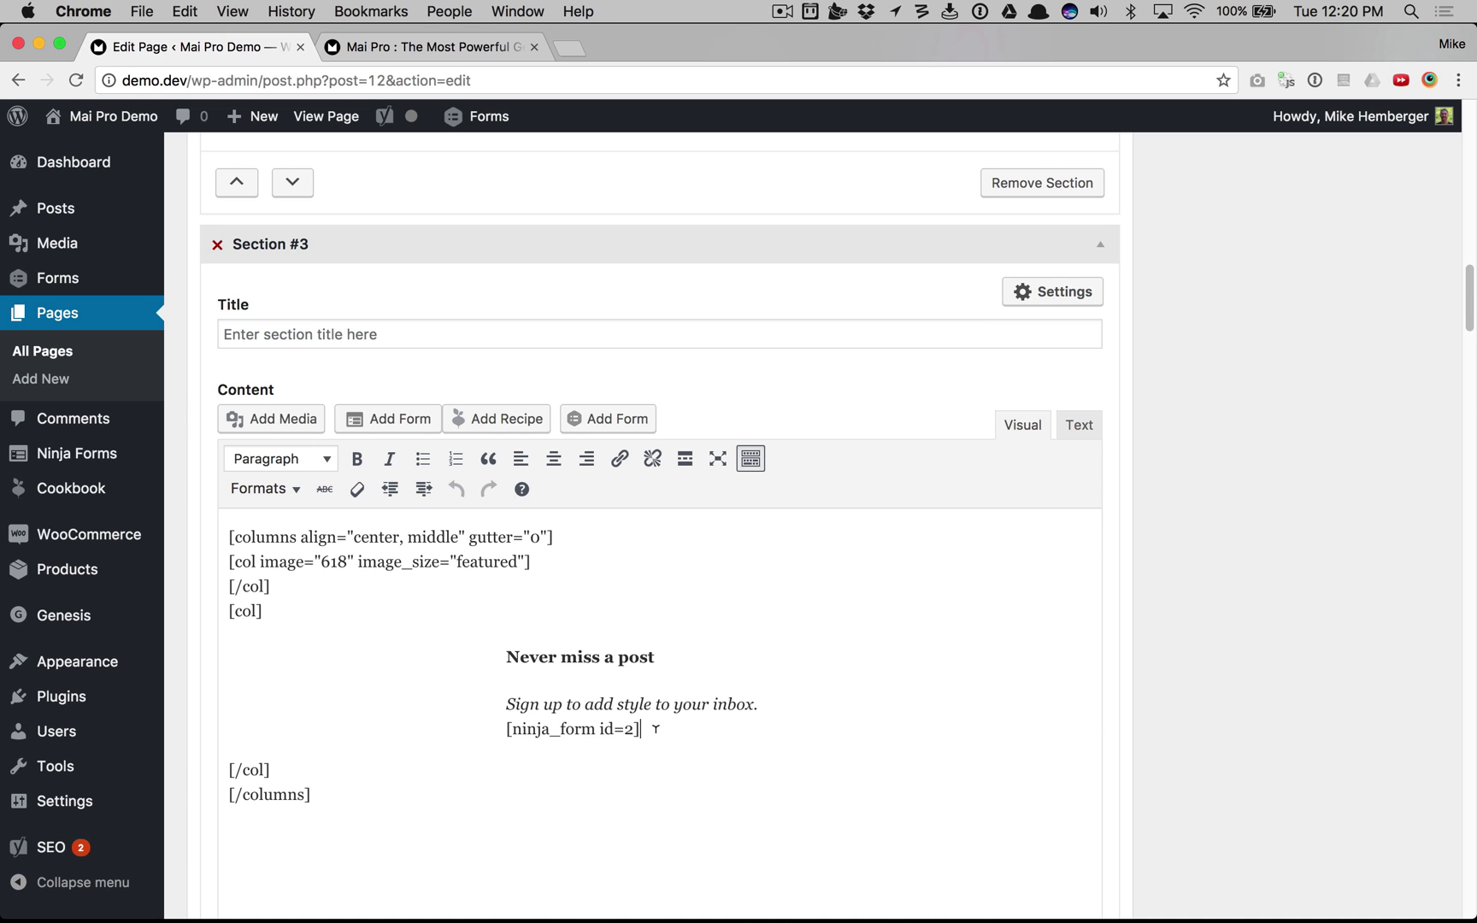
{"action": "left_click_drag", "start_coordinate": [655, 729], "coordinate": [507, 646]}
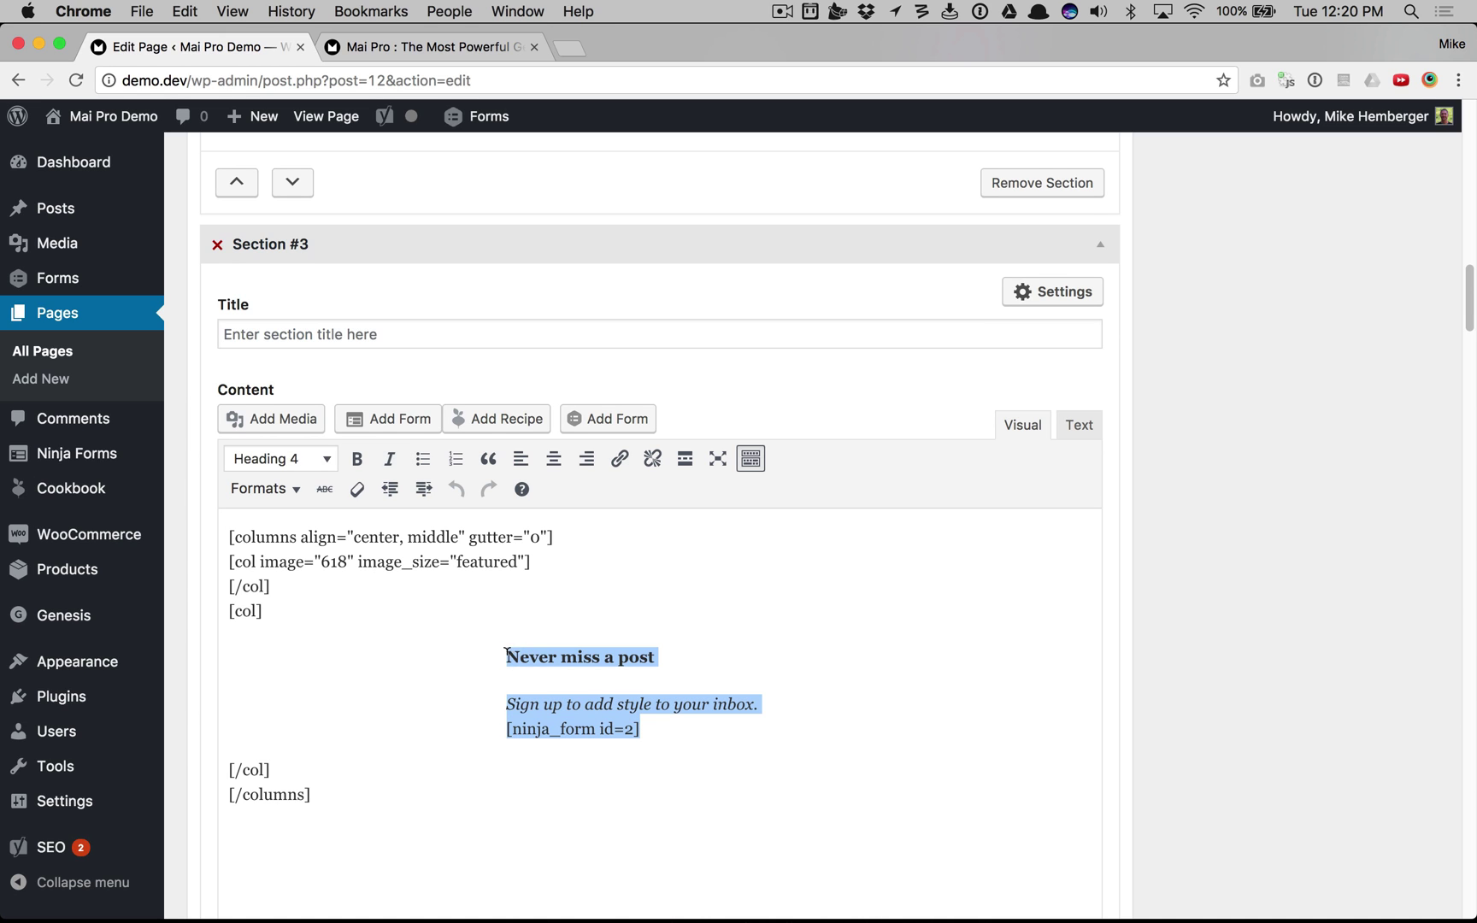
{"action": "left_click", "coordinate": [471, 645]}
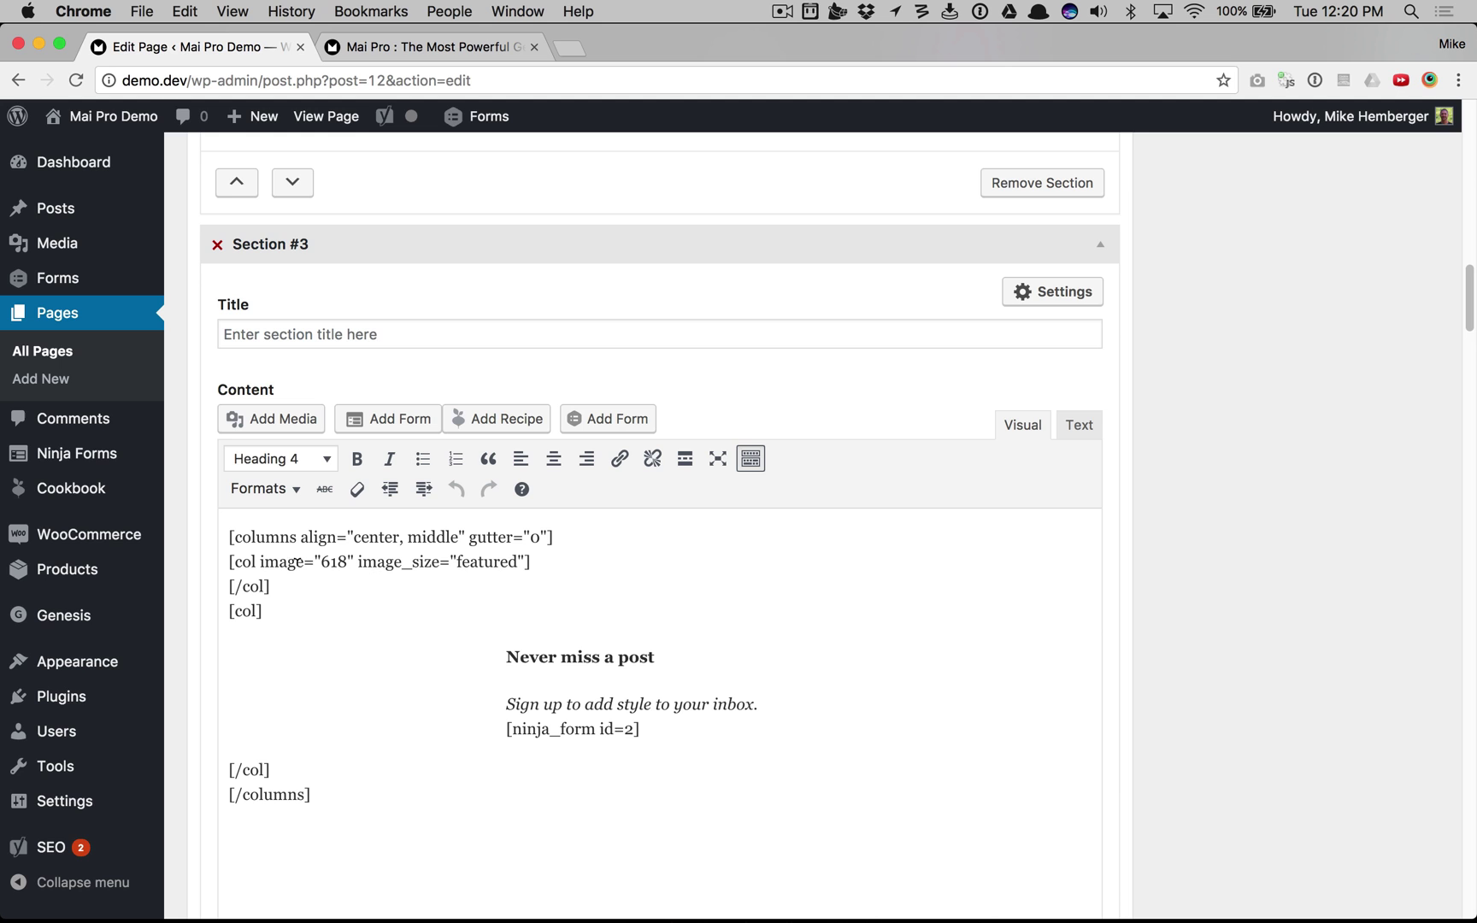
{"action": "double_click", "coordinate": [334, 561]}
Check Section #3's settings: Auto height, Full Width content, no alignment.
{"action": "left_click", "coordinate": [1045, 292]}
{"action": "scroll", "coordinate": [977, 566], "scroll_direction": "down", "scroll_amount": 4}
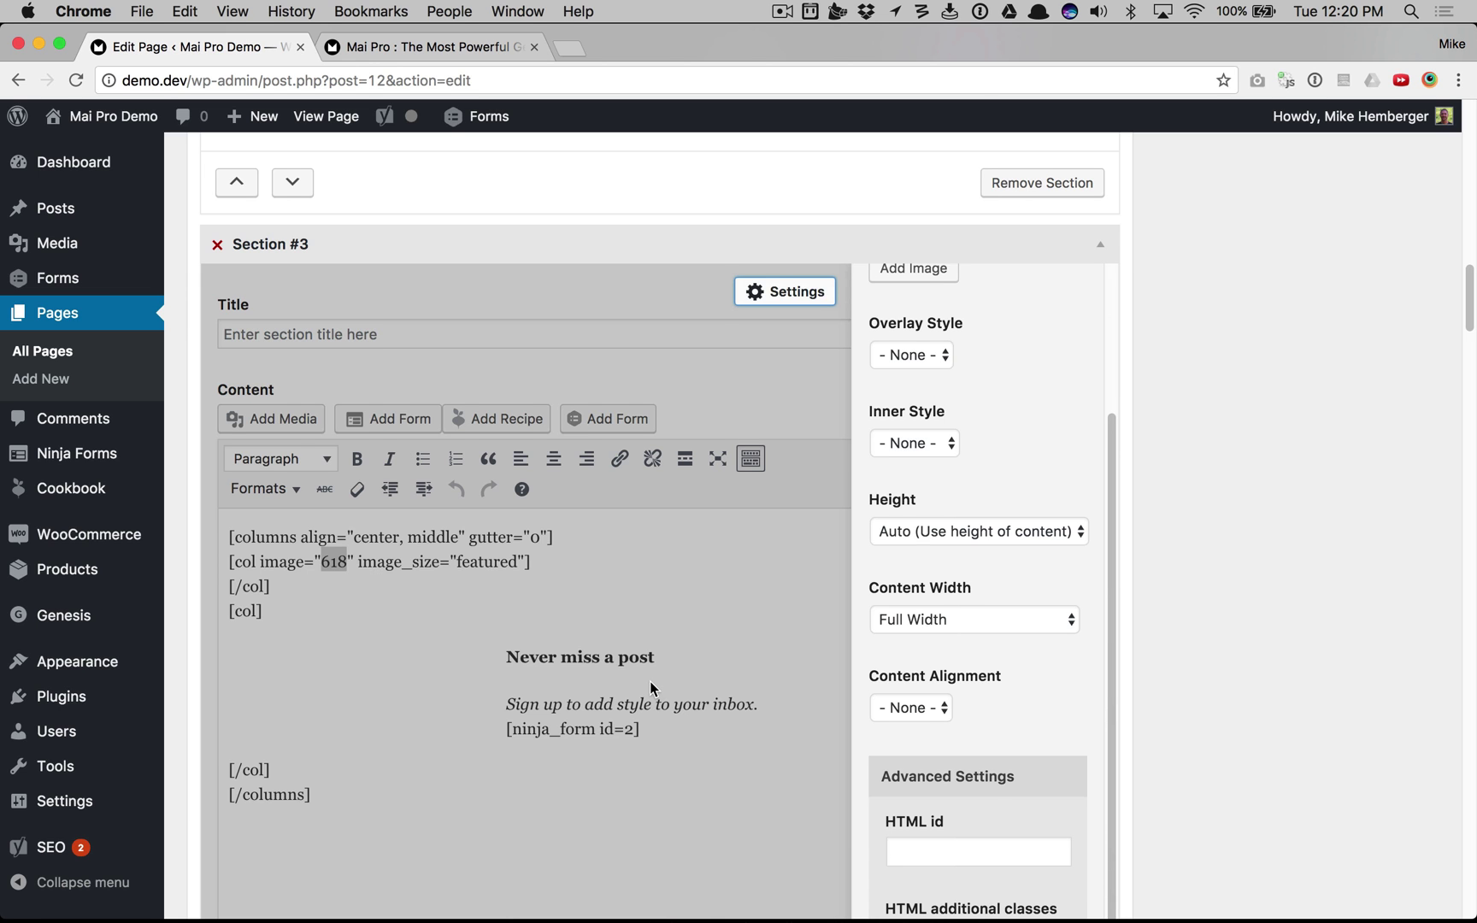
{"action": "scroll", "coordinate": [650, 681], "scroll_direction": "down", "scroll_amount": 2}
{"action": "scroll", "coordinate": [649, 680], "scroll_direction": "up", "scroll_amount": 5}
{"action": "left_click", "coordinate": [437, 52]}
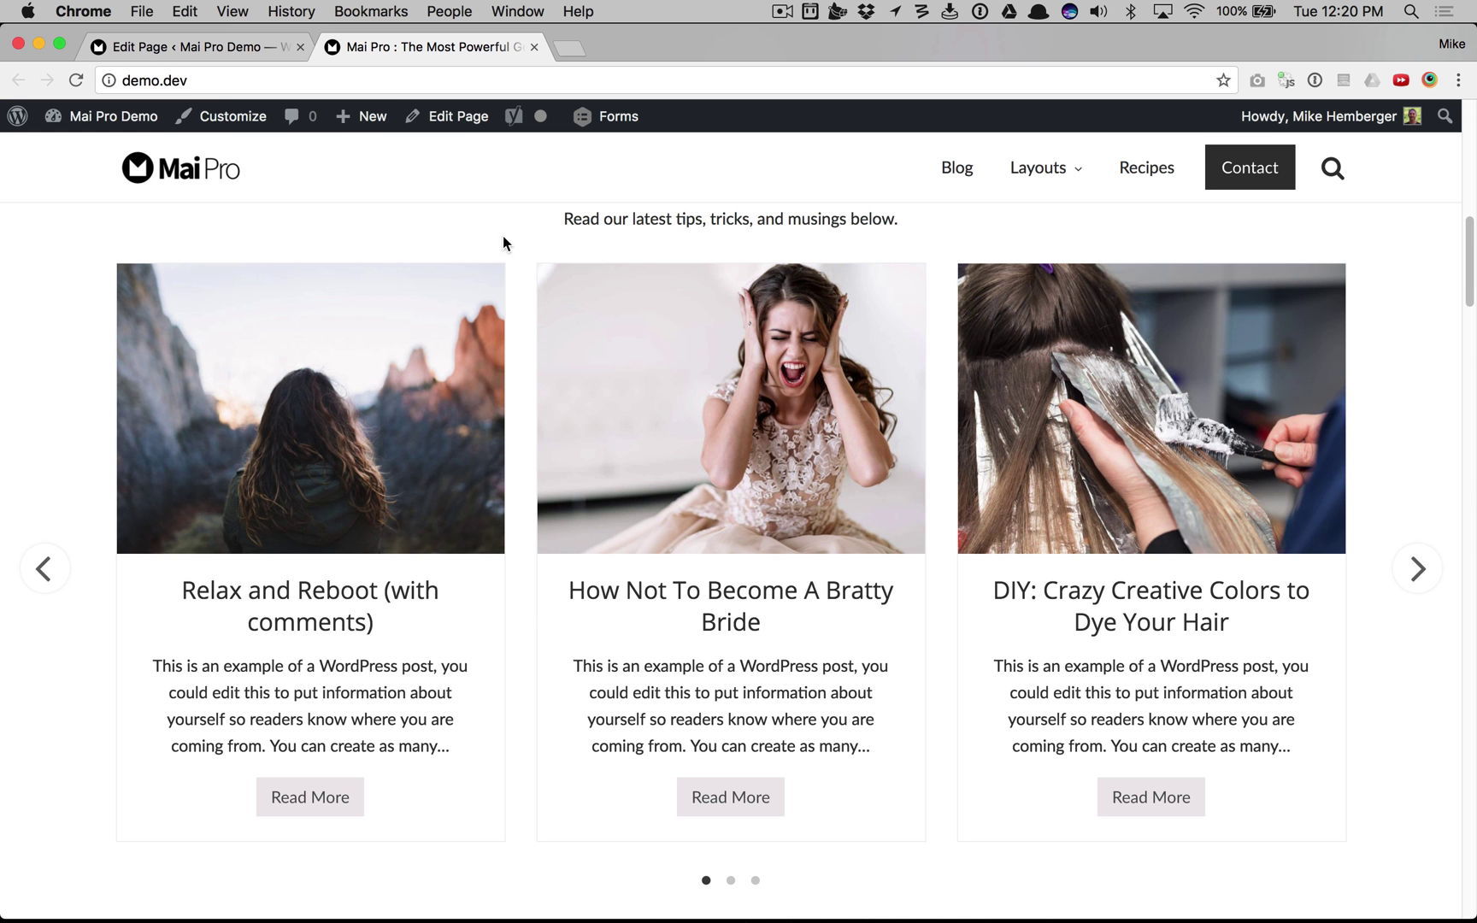
{"action": "scroll", "coordinate": [755, 507], "scroll_direction": "down", "scroll_amount": 10}
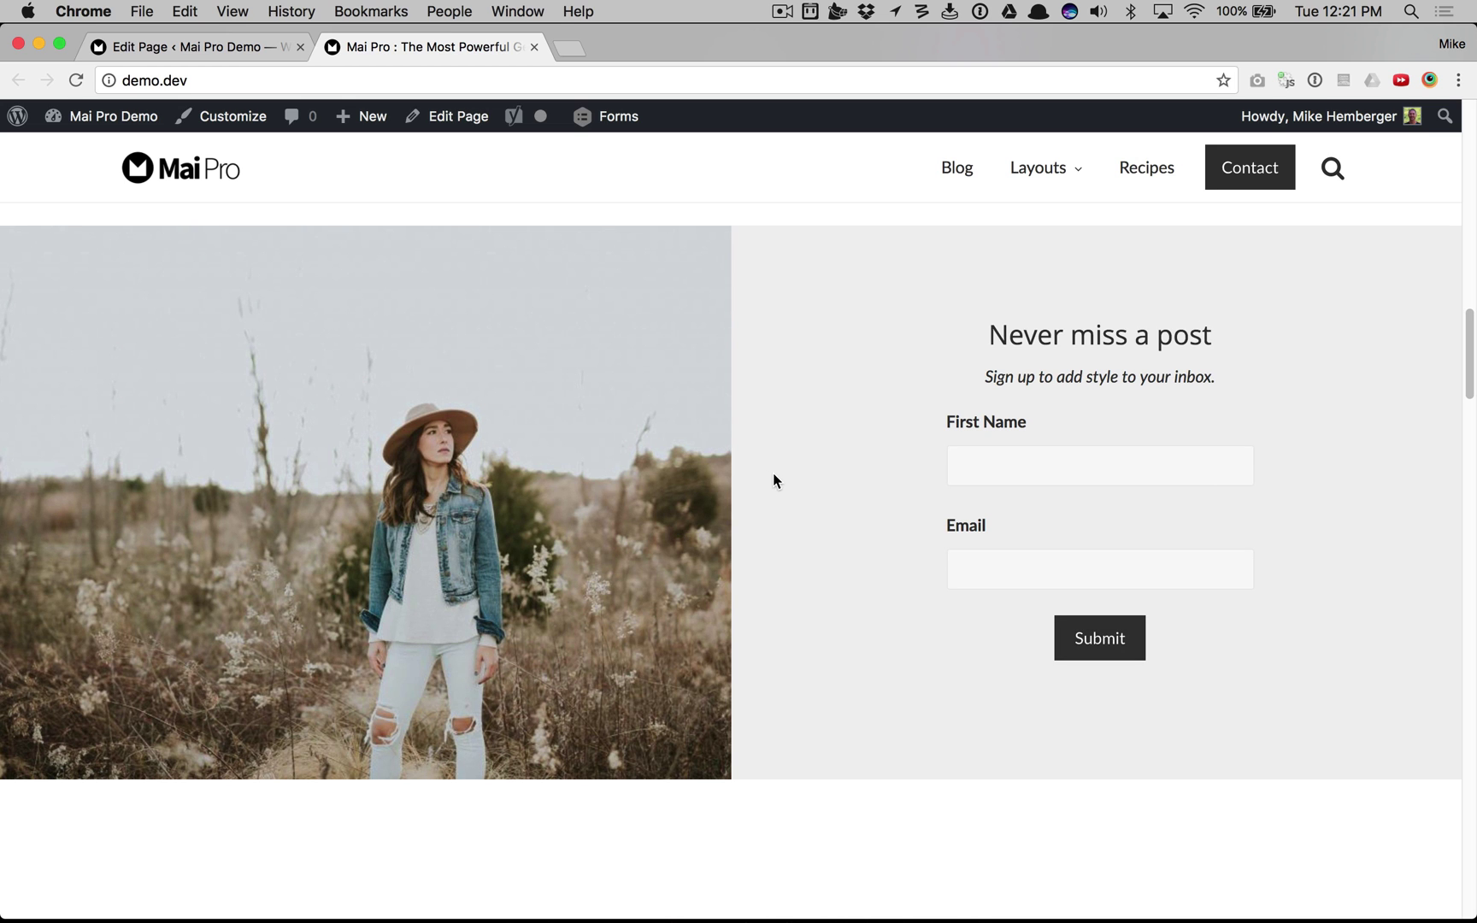
{"action": "scroll", "coordinate": [709, 408], "scroll_direction": "down", "scroll_amount": 5}
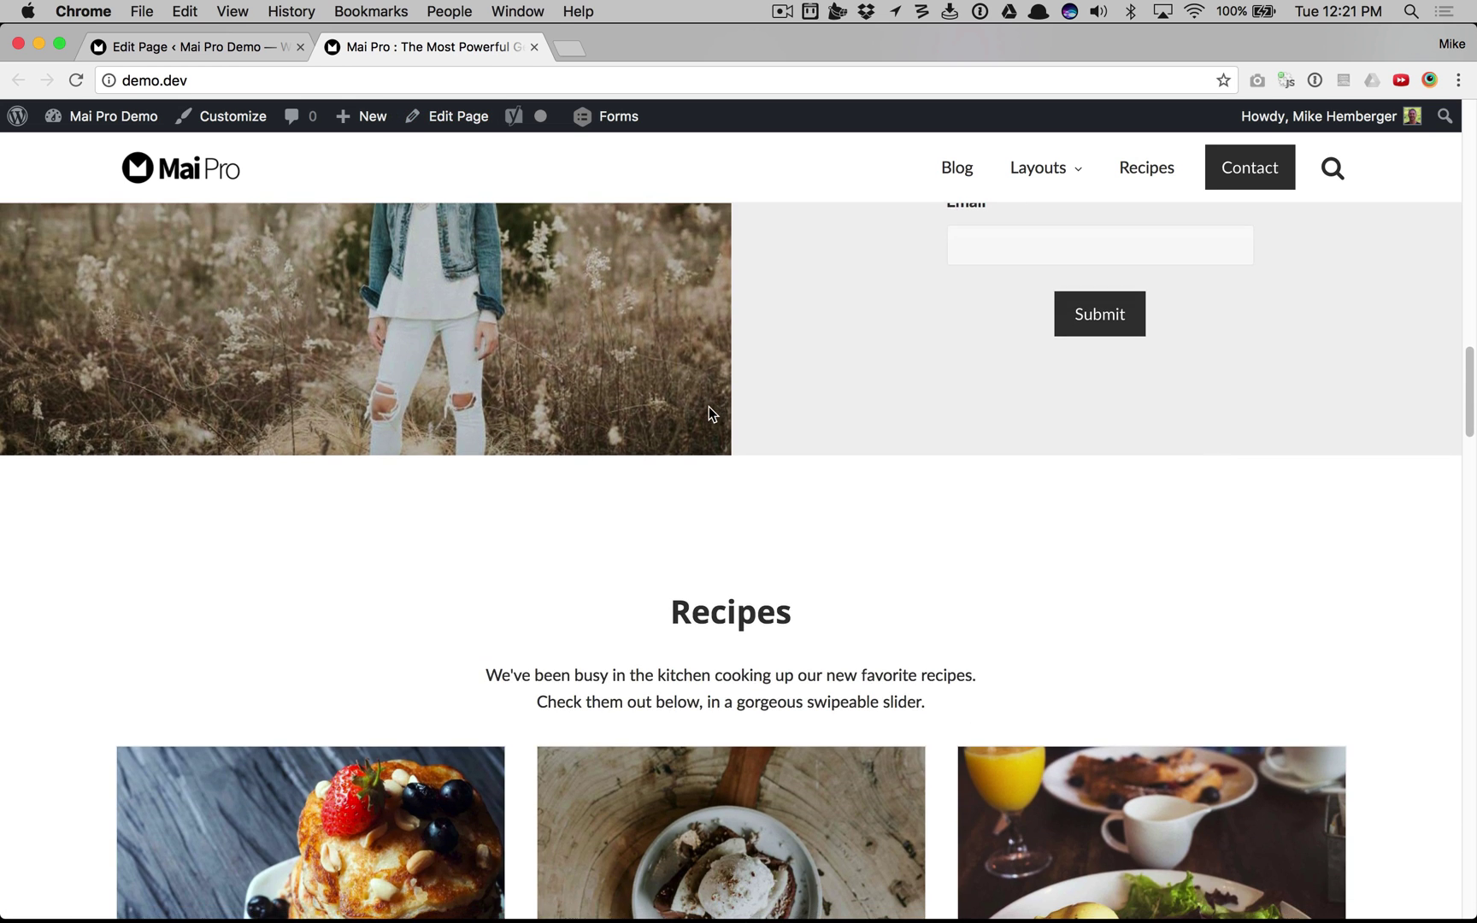
{"action": "scroll", "coordinate": [711, 385], "scroll_direction": "down", "scroll_amount": 5}
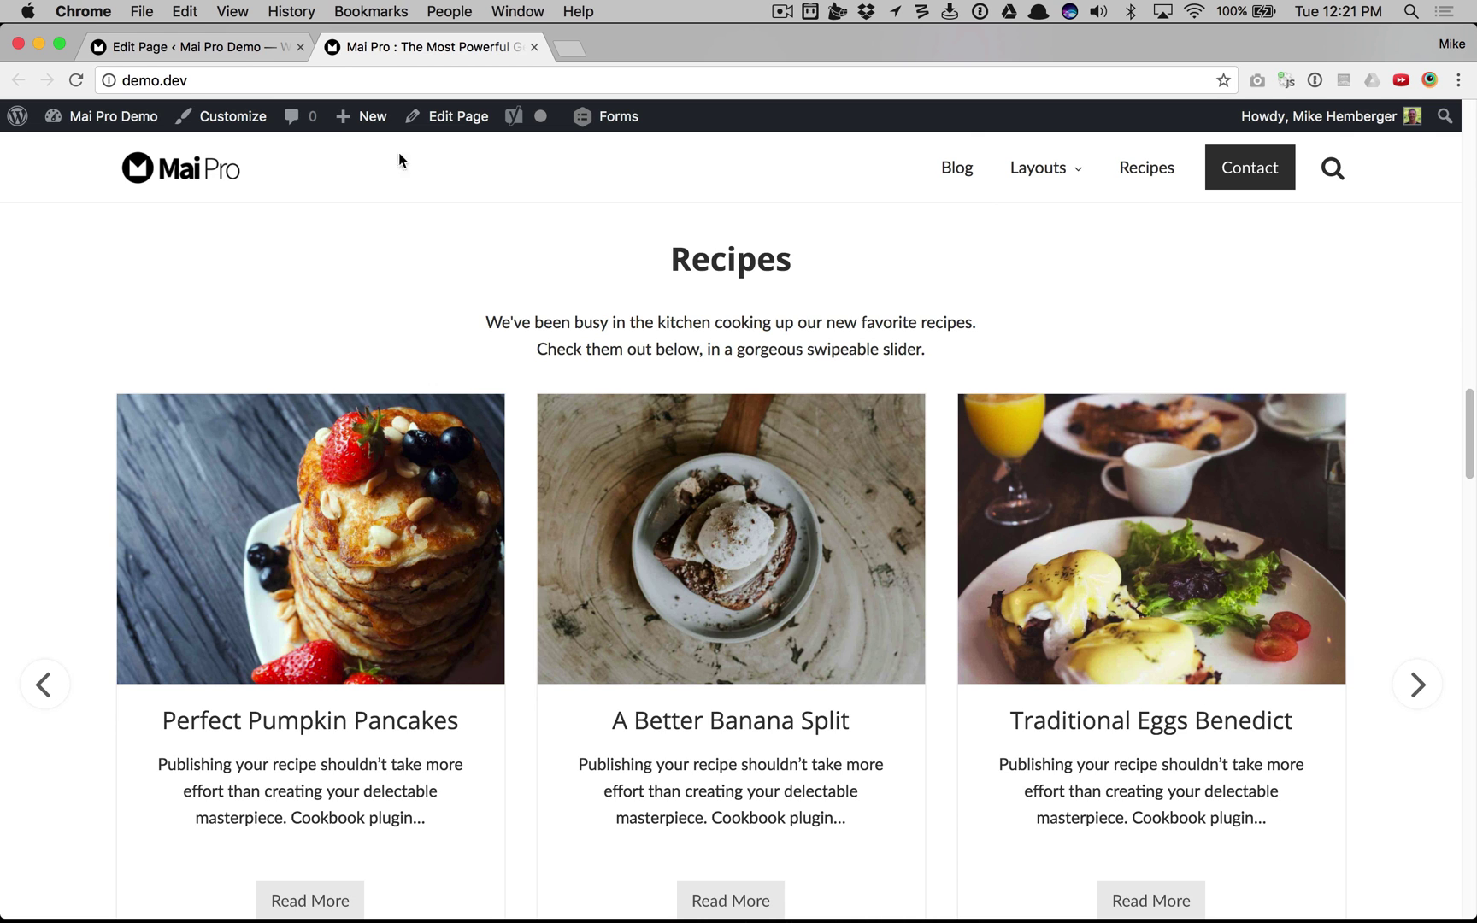
{"action": "left_click", "coordinate": [243, 50]}
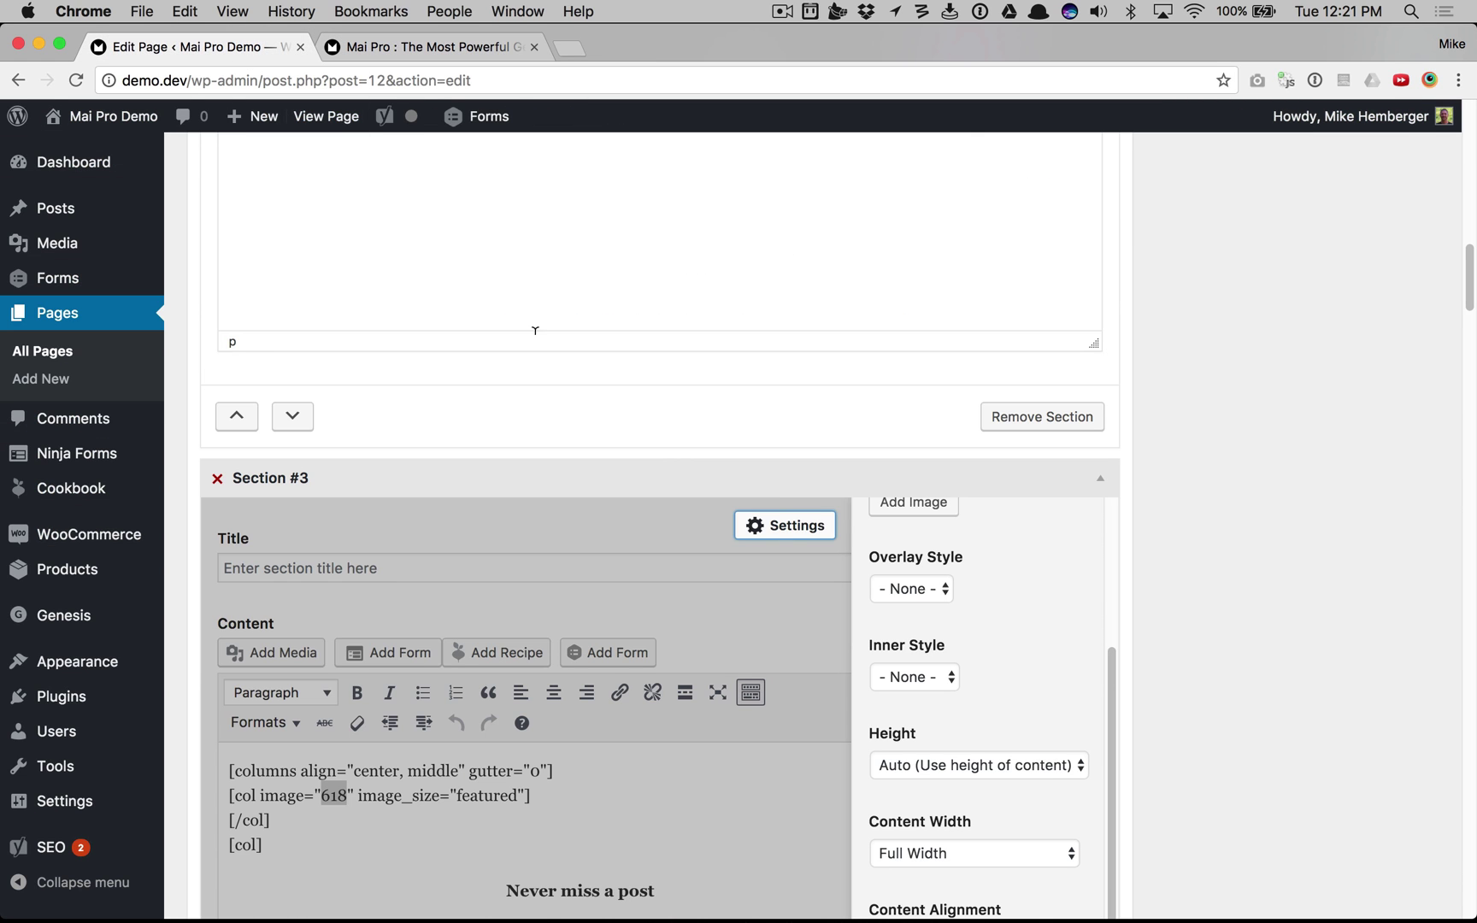
Close Section #3's settings and scroll down to Section #4.
{"action": "left_click", "coordinate": [827, 527]}
{"action": "scroll", "coordinate": [809, 583], "scroll_direction": "down", "scroll_amount": 10}
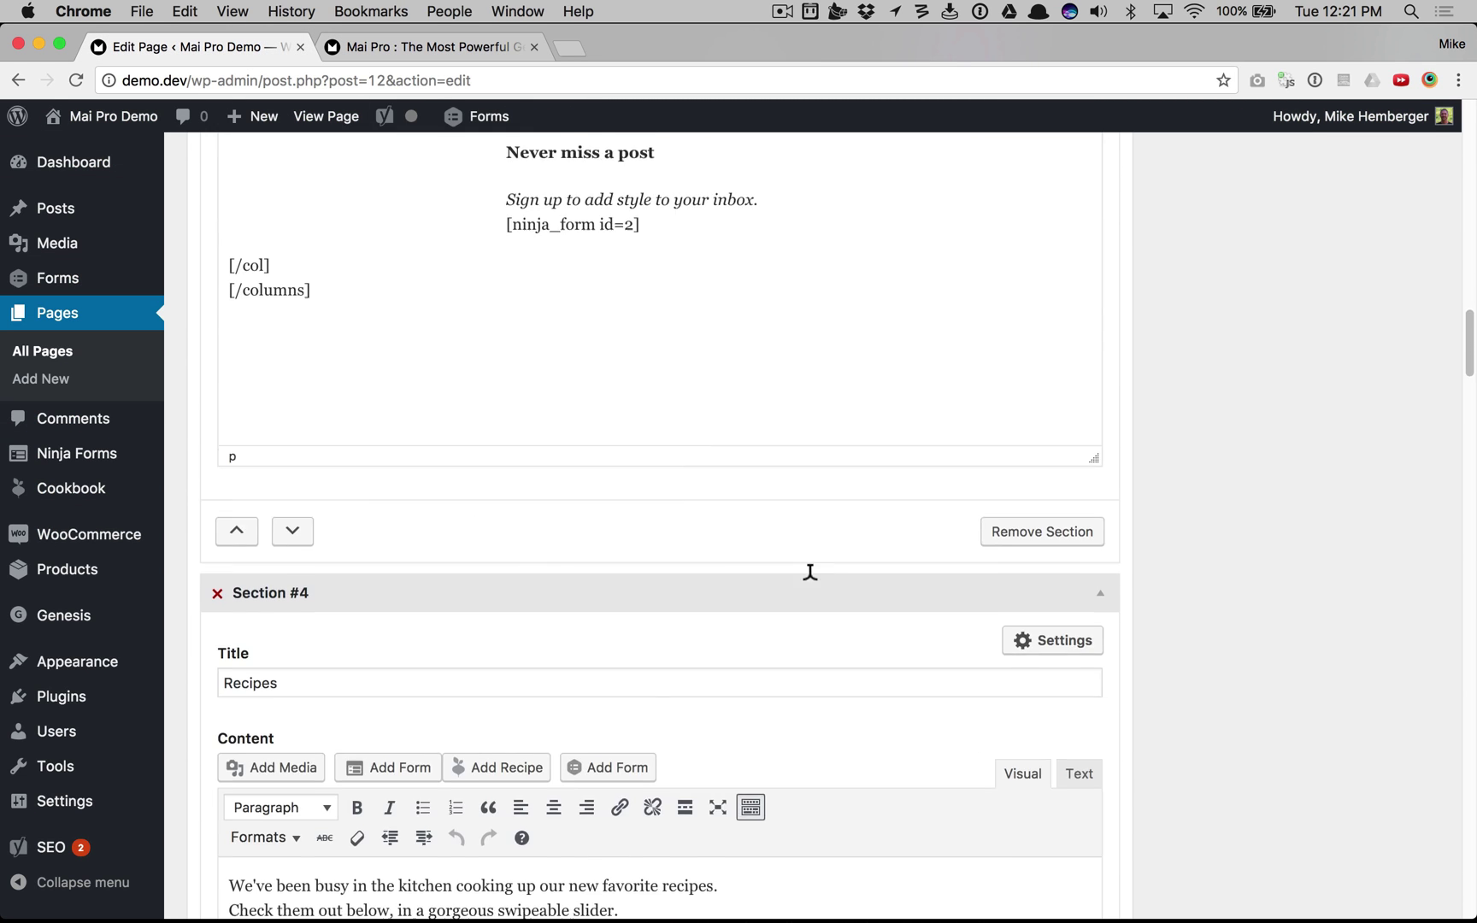
{"action": "scroll", "coordinate": [811, 571], "scroll_direction": "down", "scroll_amount": 5}
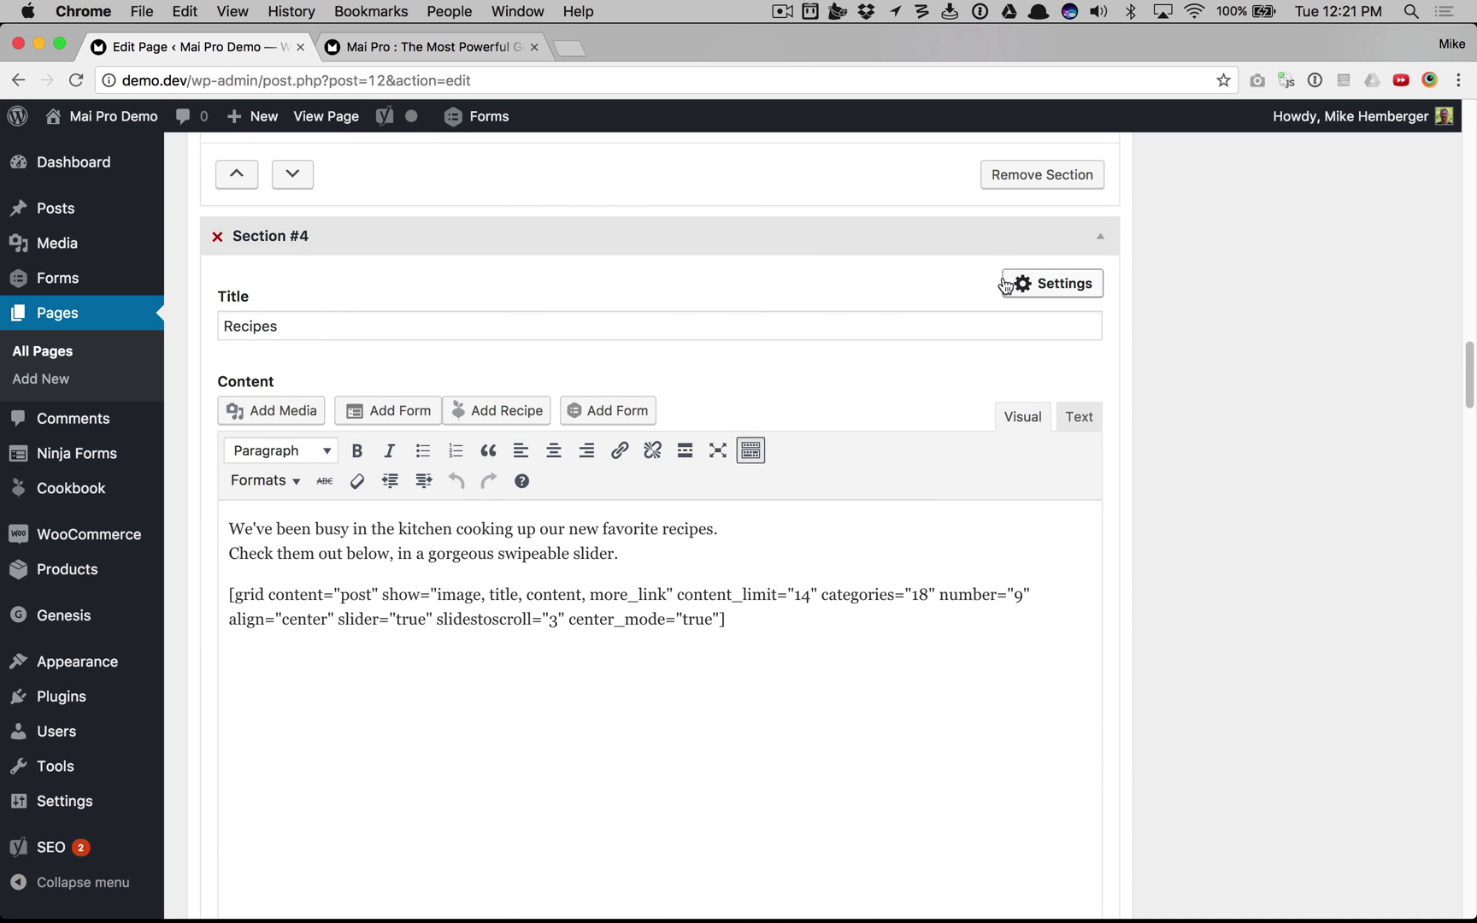
Review and close Section #4's settings, then scroll to Section #5, 'Unlock Your True Potential'.
{"action": "left_click", "coordinate": [1039, 284]}
{"action": "scroll", "coordinate": [1035, 501], "scroll_direction": "down", "scroll_amount": 2}
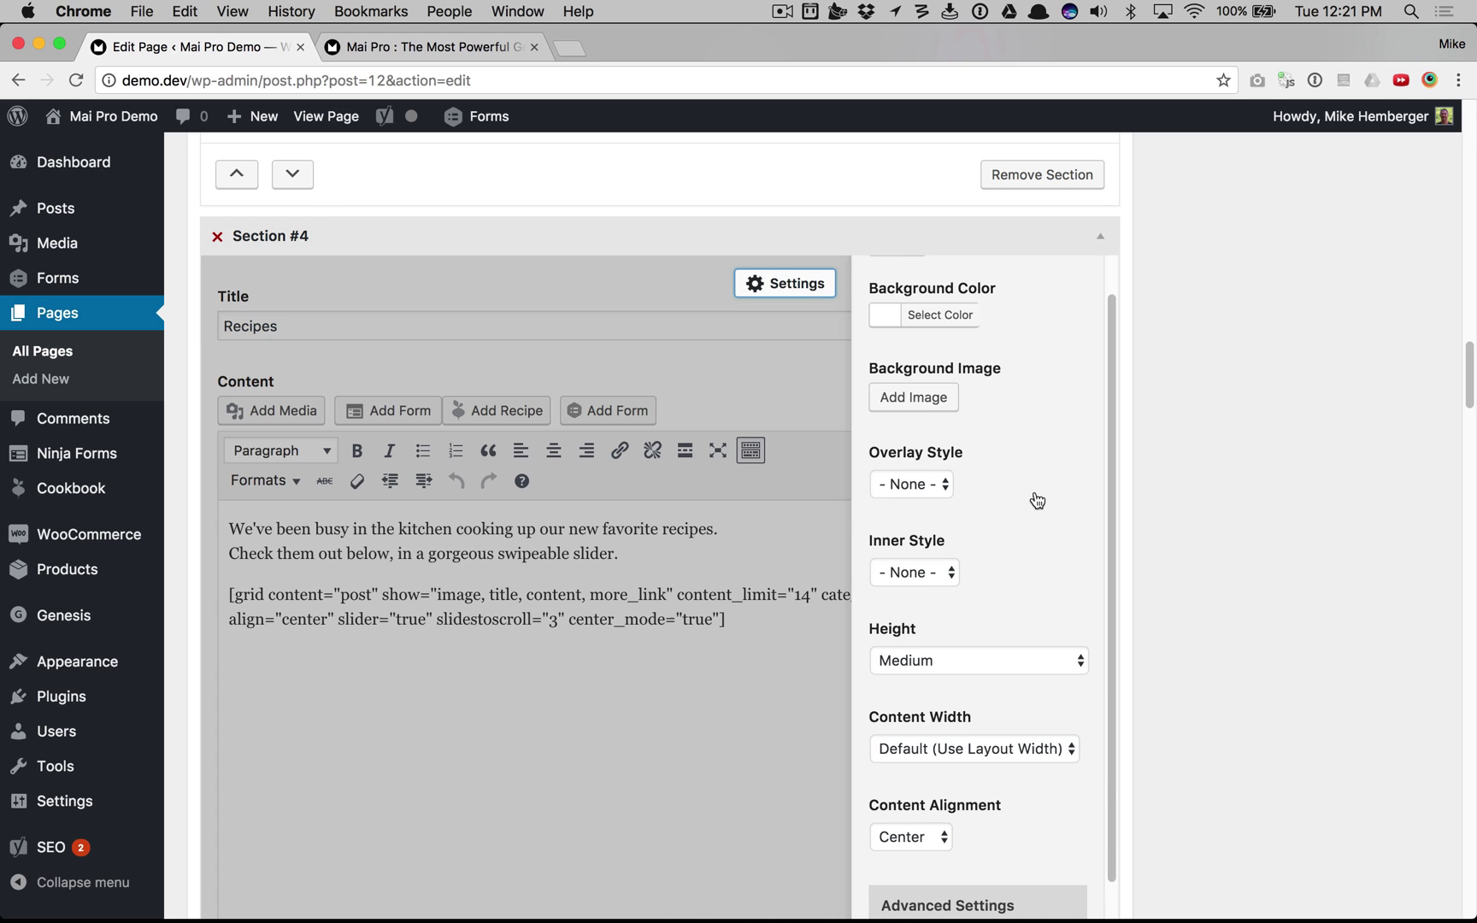
{"action": "left_click", "coordinate": [790, 285]}
{"action": "scroll", "coordinate": [780, 499], "scroll_direction": "down", "scroll_amount": 6}
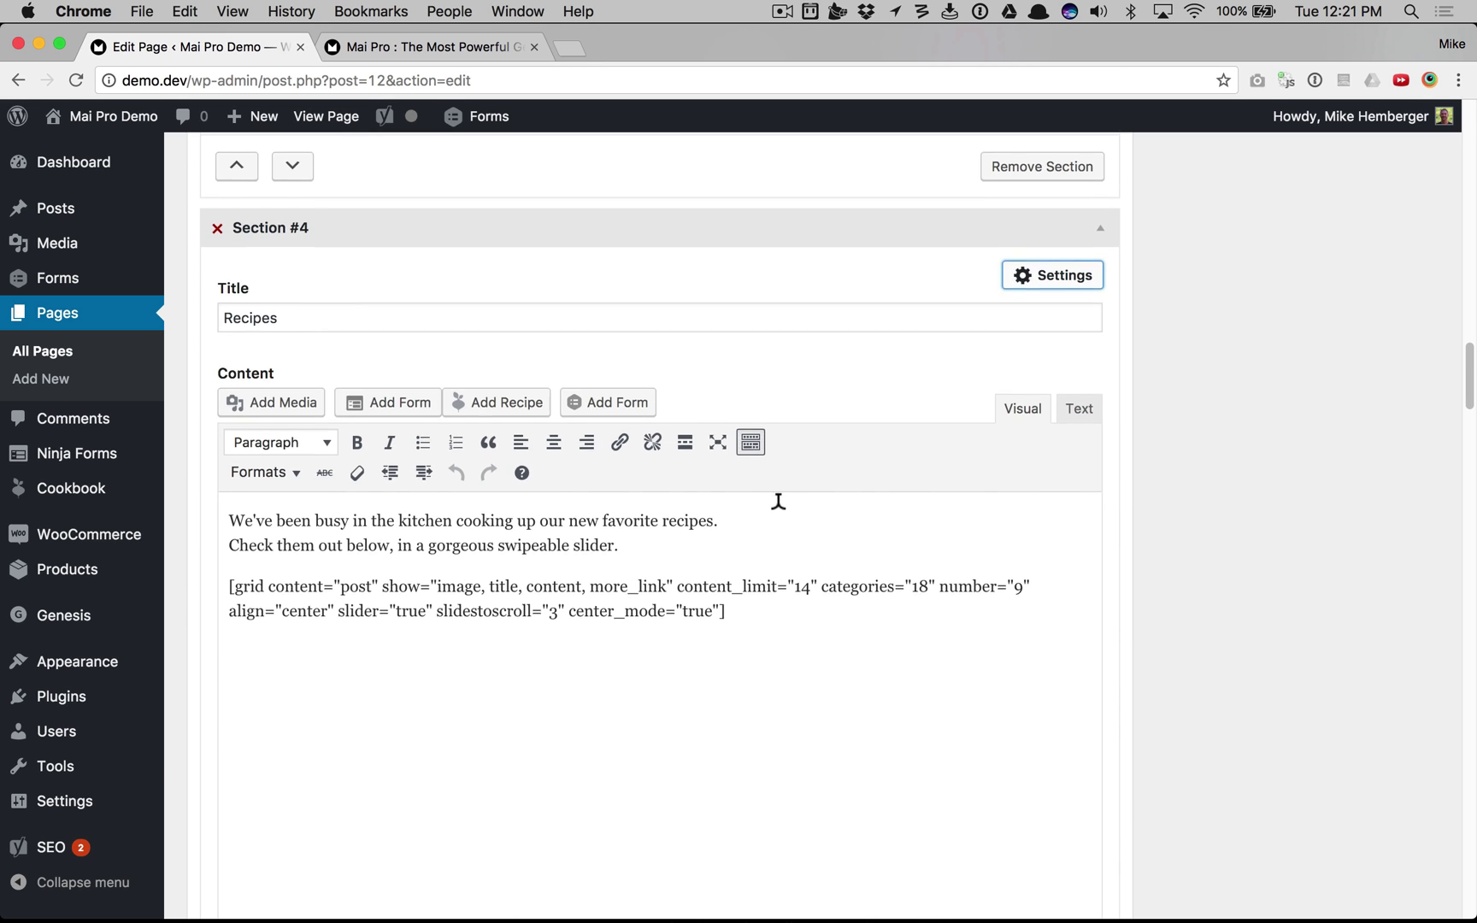
{"action": "scroll", "coordinate": [778, 501], "scroll_direction": "down", "scroll_amount": 3}
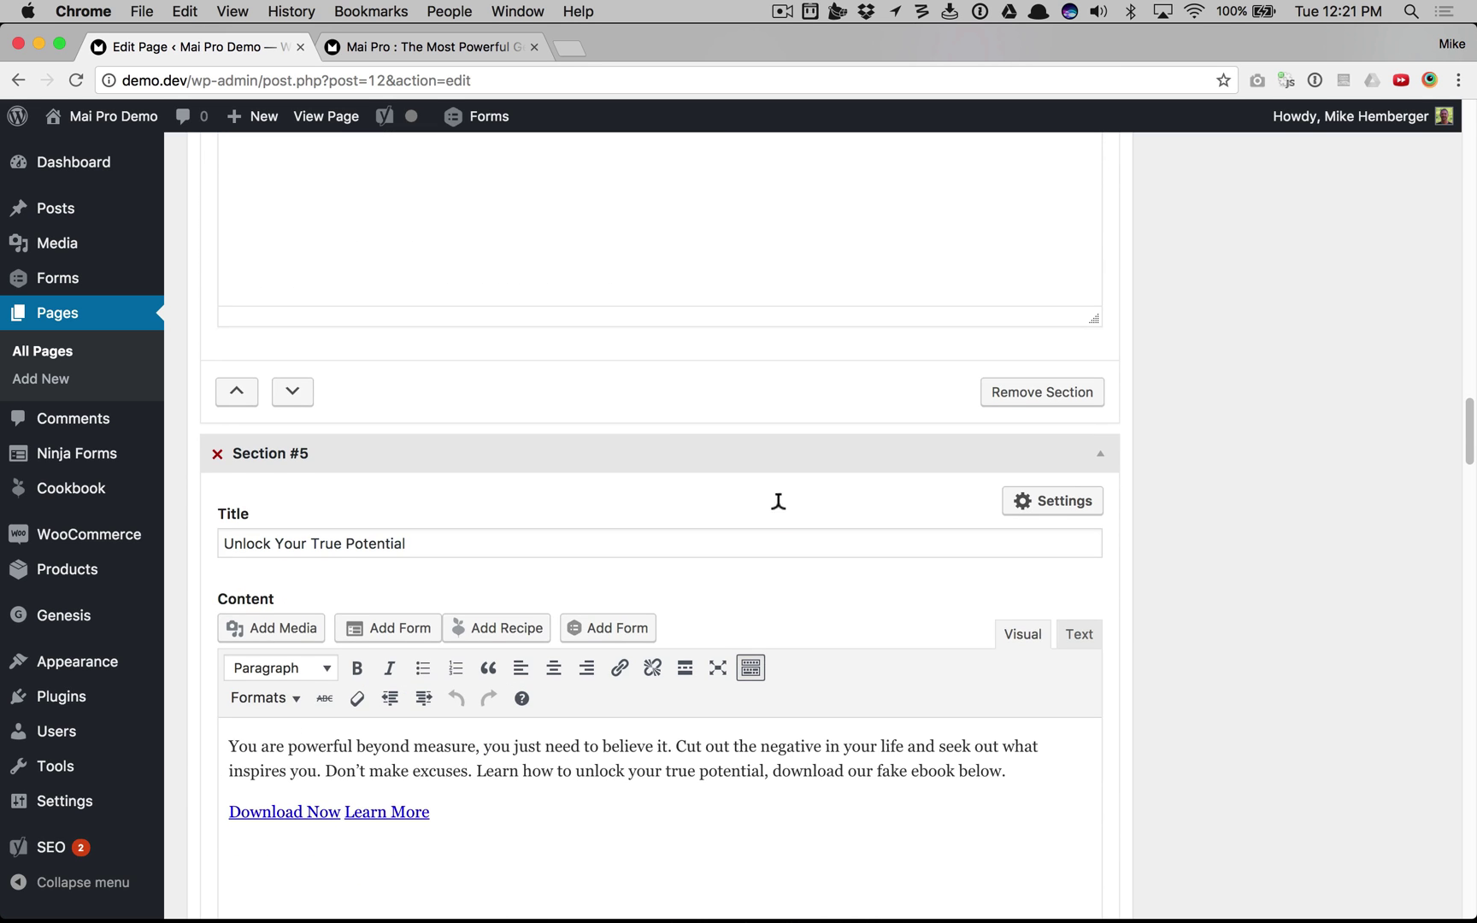
{"action": "scroll", "coordinate": [778, 501], "scroll_direction": "down", "scroll_amount": 1}
{"action": "left_click", "coordinate": [1031, 402]}
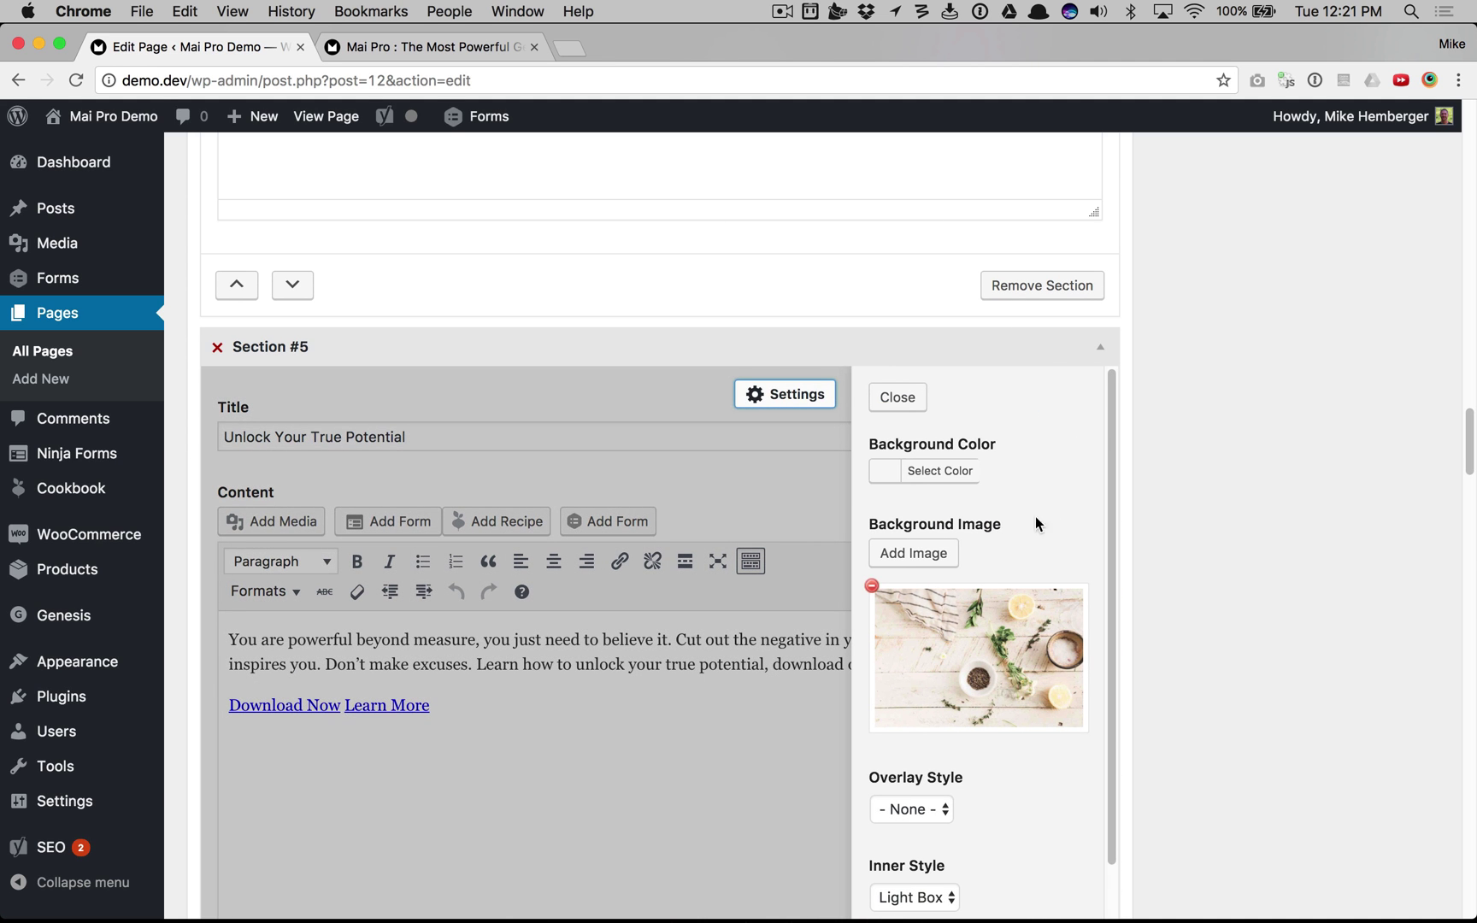
{"action": "scroll", "coordinate": [972, 653], "scroll_direction": "down", "scroll_amount": 4}
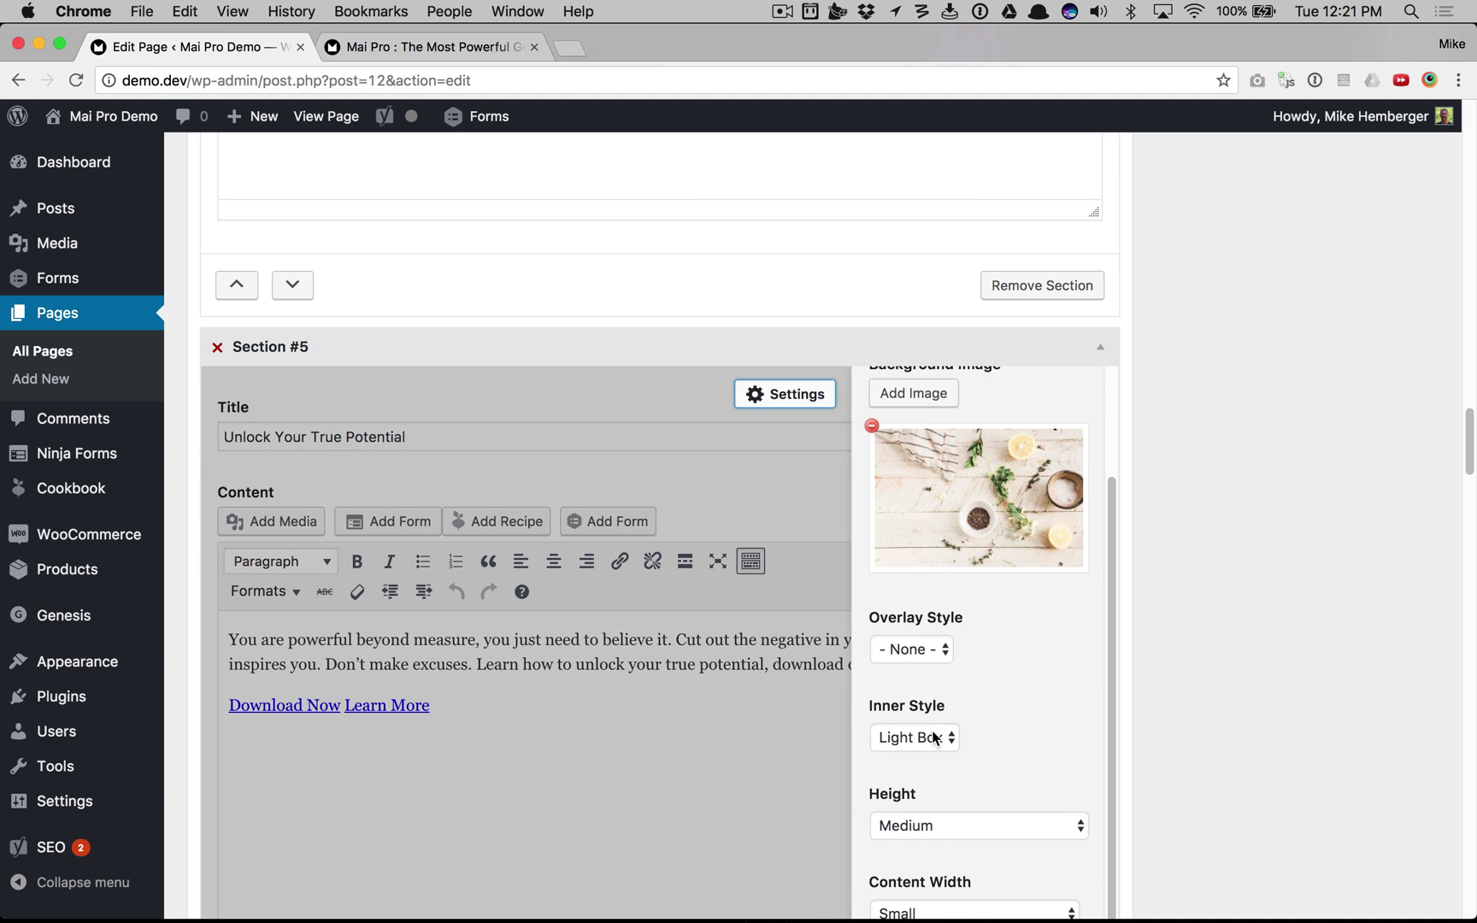
{"action": "scroll", "coordinate": [966, 726], "scroll_direction": "down", "scroll_amount": 5}
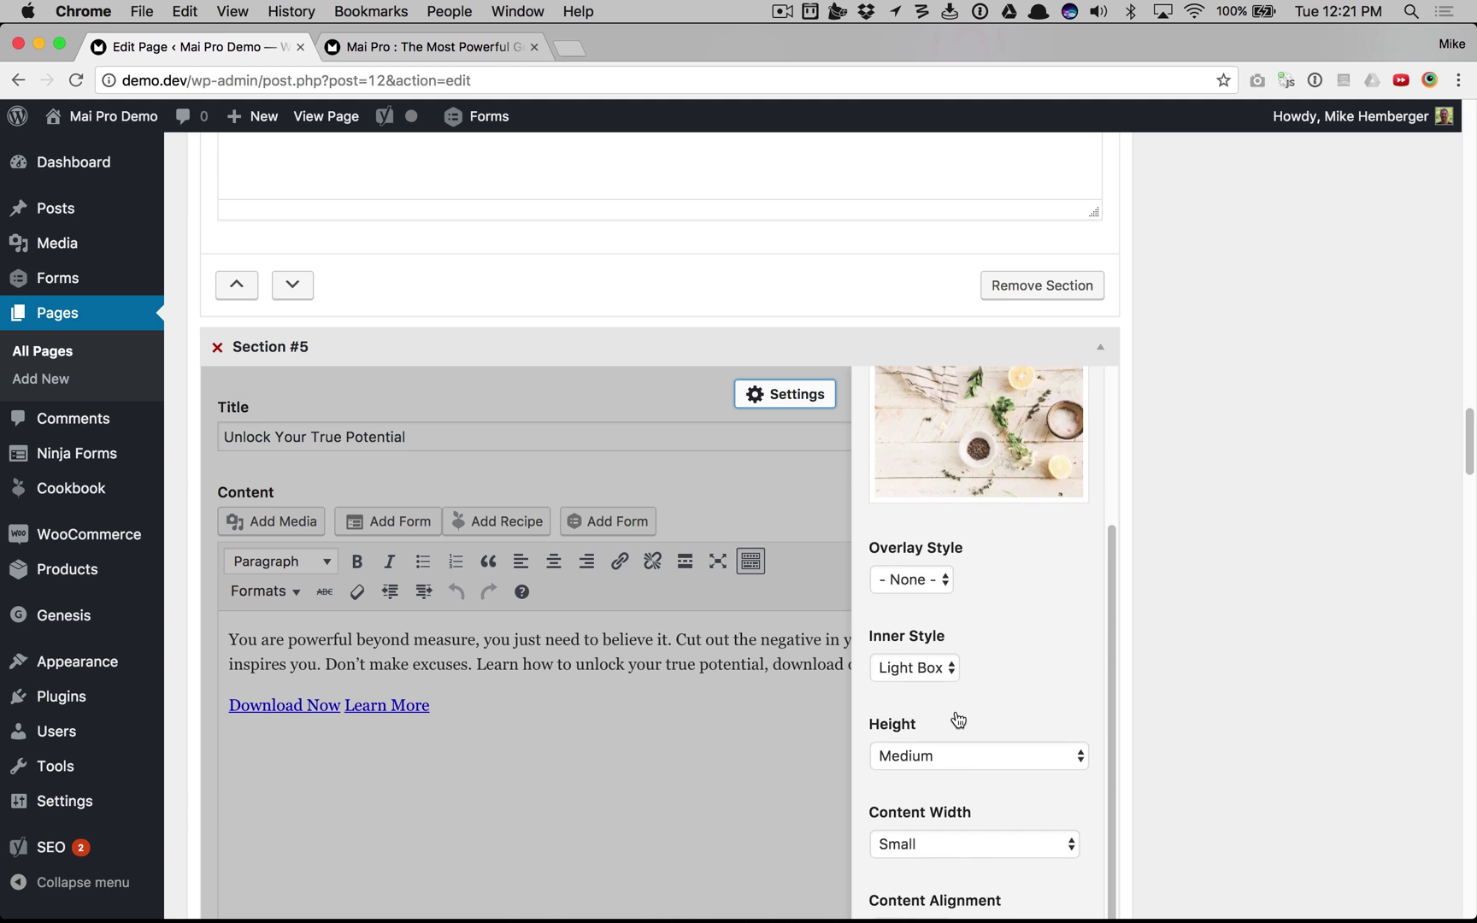
{"action": "scroll", "coordinate": [957, 720], "scroll_direction": "up", "scroll_amount": 12}
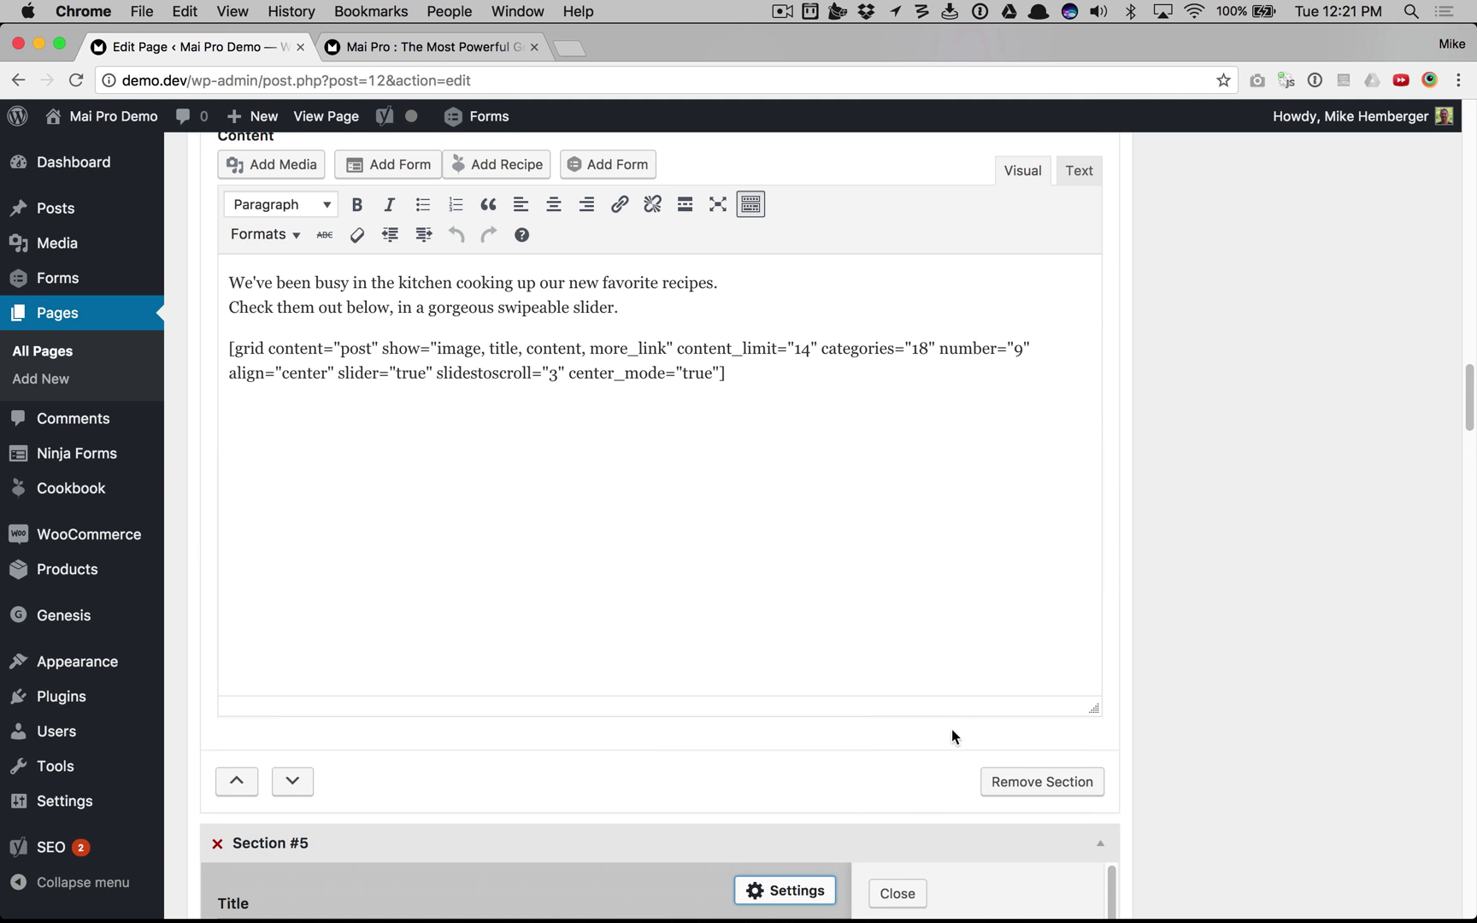
{"action": "left_click", "coordinate": [913, 894]}
{"action": "left_click", "coordinate": [423, 46]}
{"action": "scroll", "coordinate": [773, 416], "scroll_direction": "down", "scroll_amount": 10}
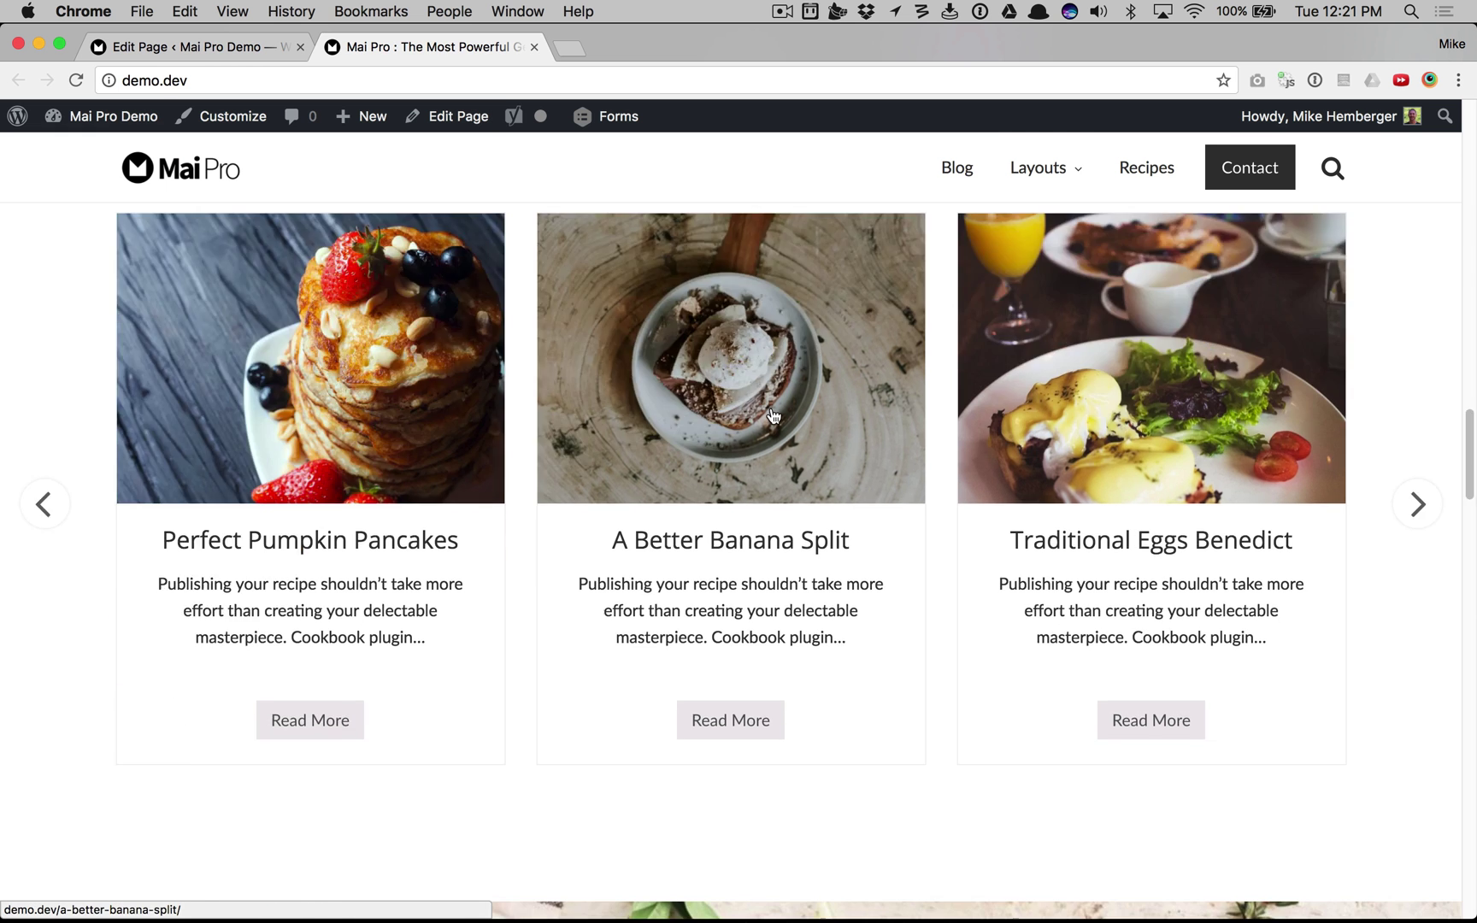
{"action": "scroll", "coordinate": [774, 416], "scroll_direction": "up", "scroll_amount": 2}
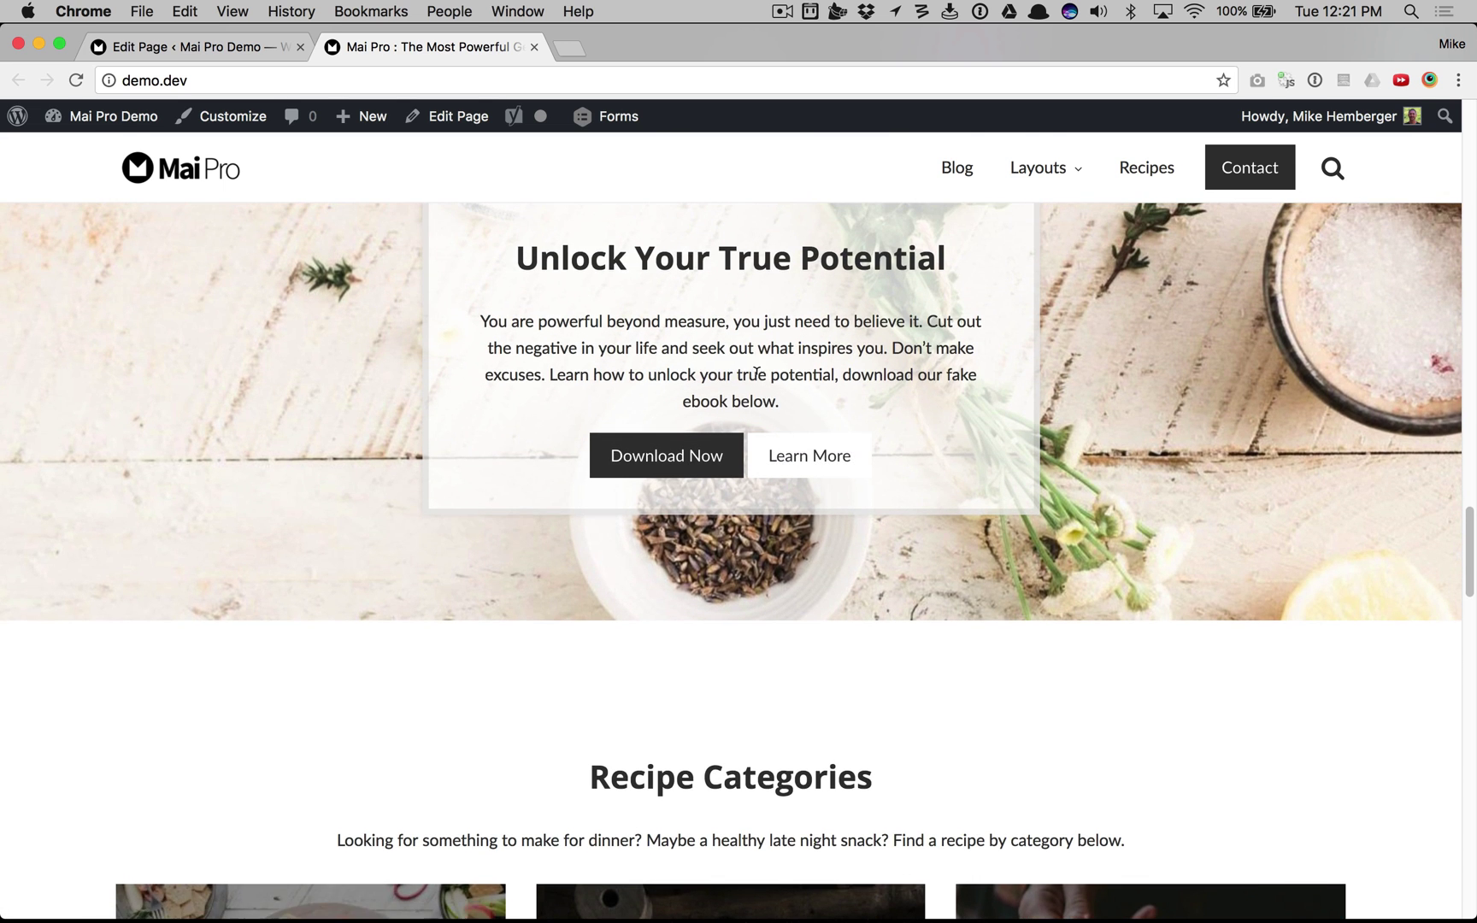
{"action": "scroll", "coordinate": [836, 391], "scroll_direction": "down", "scroll_amount": 8}
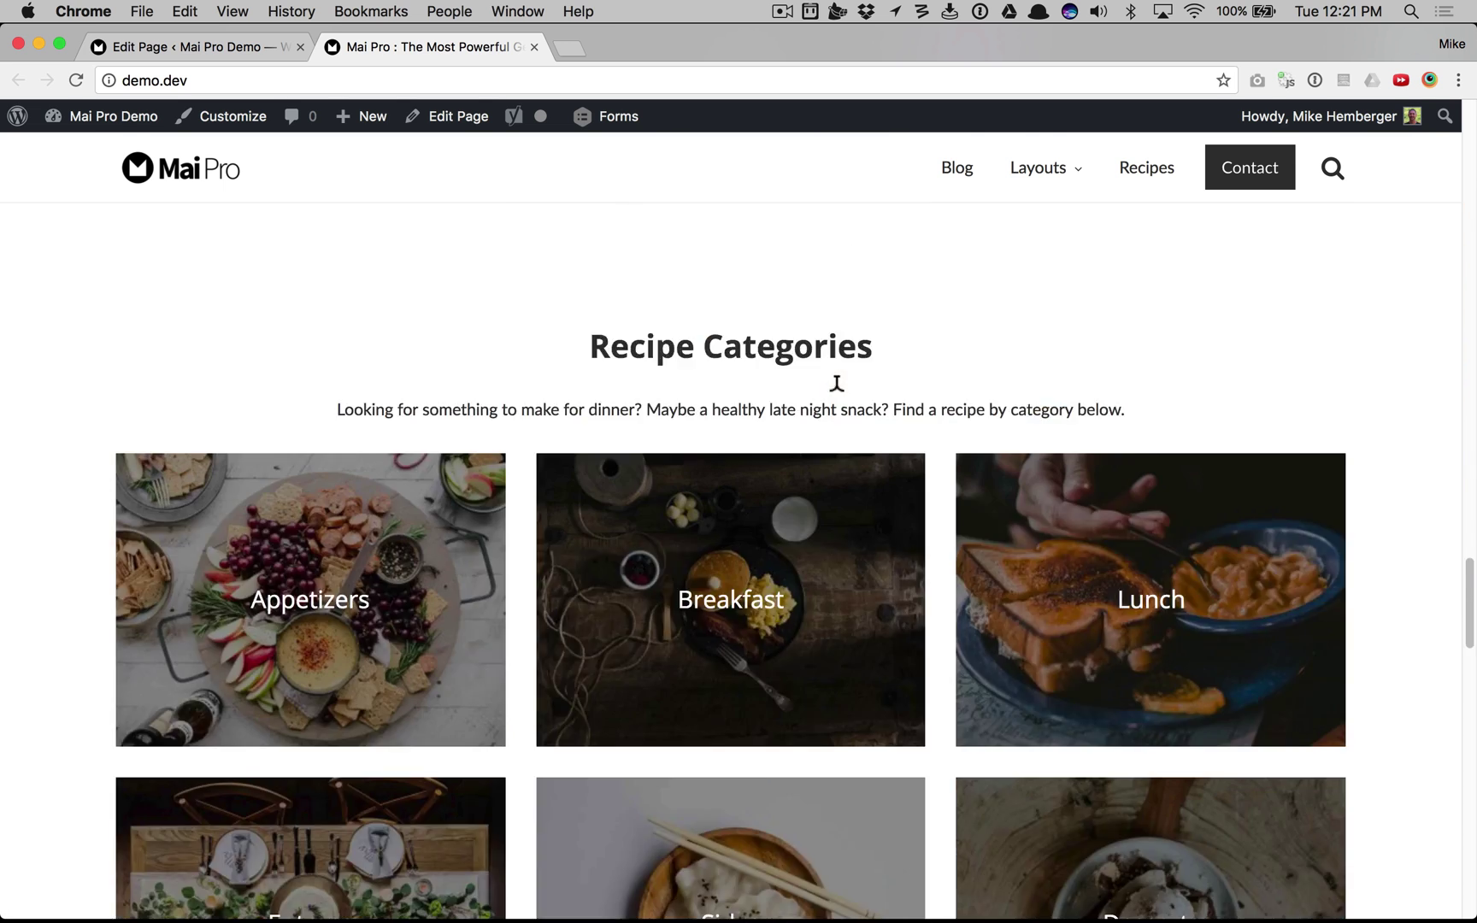
{"action": "left_click", "coordinate": [289, 48]}
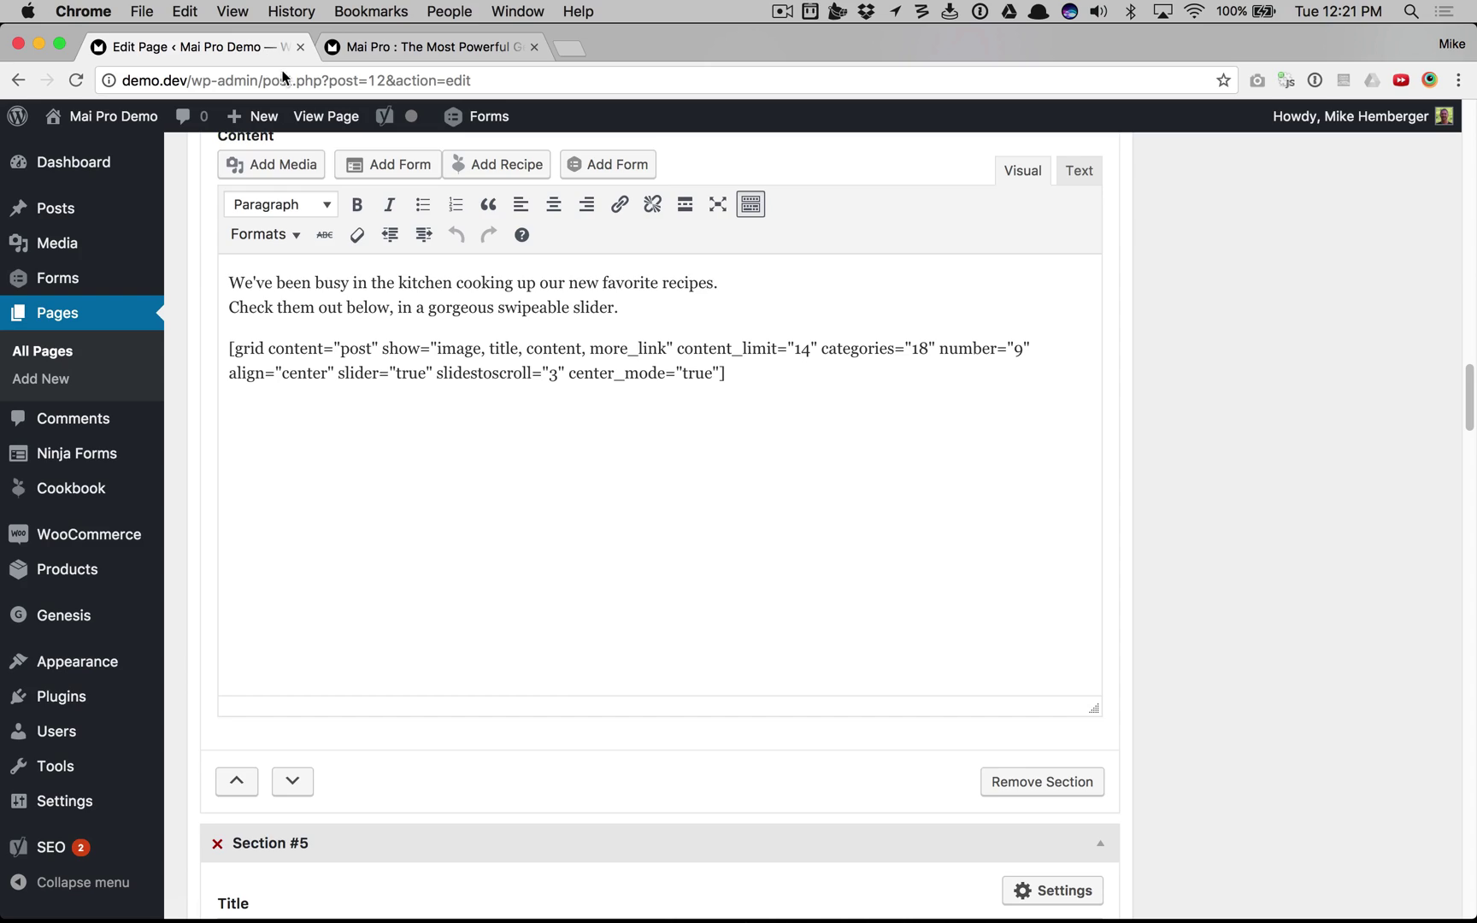
{"action": "scroll", "coordinate": [916, 495], "scroll_direction": "down", "scroll_amount": 15}
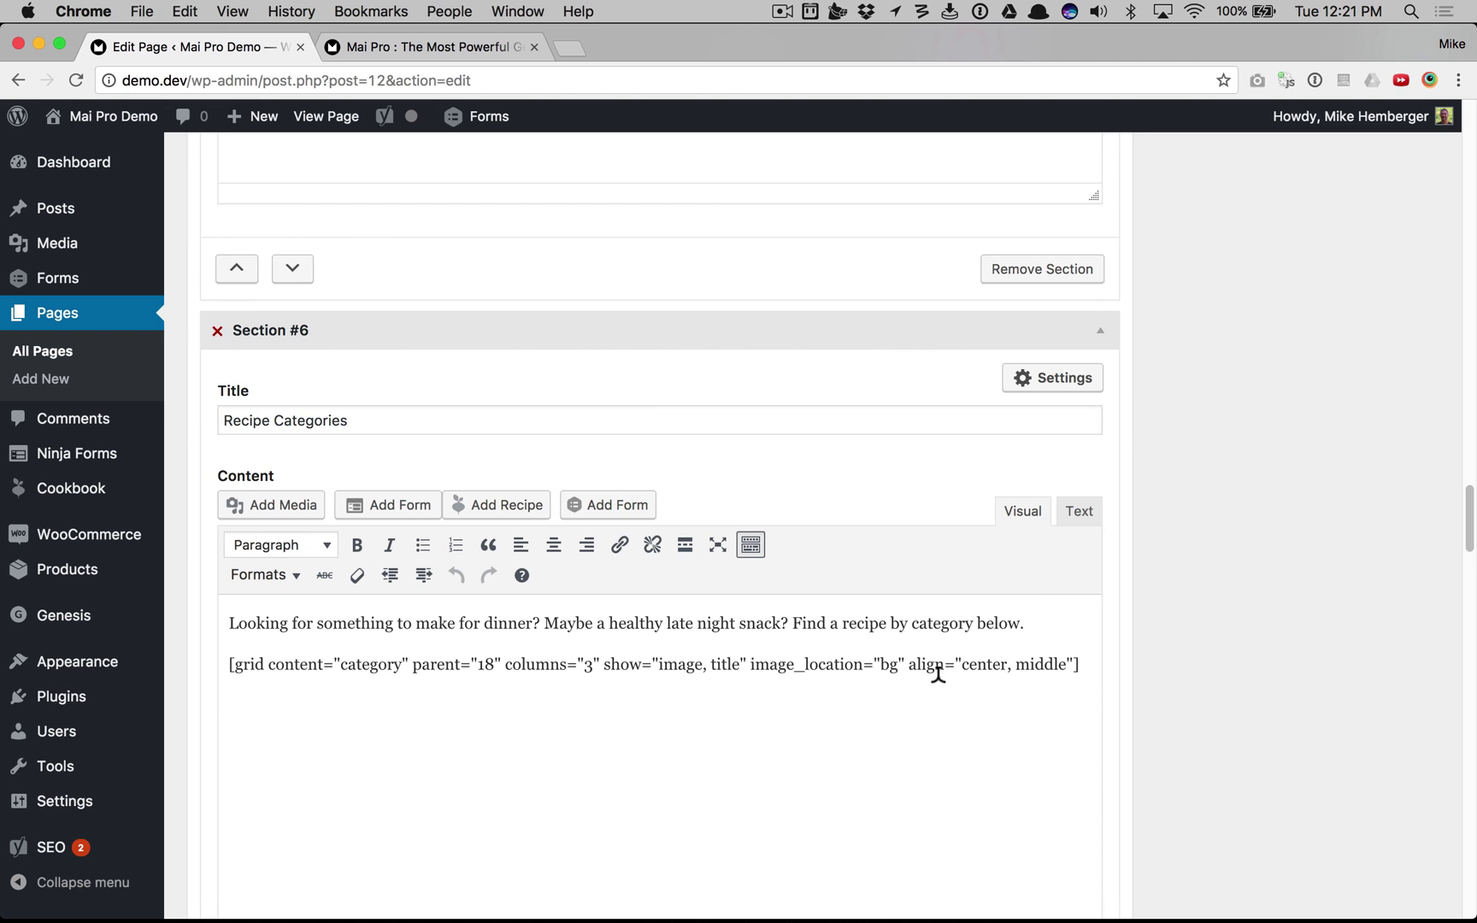
{"action": "left_click", "coordinate": [1048, 377]}
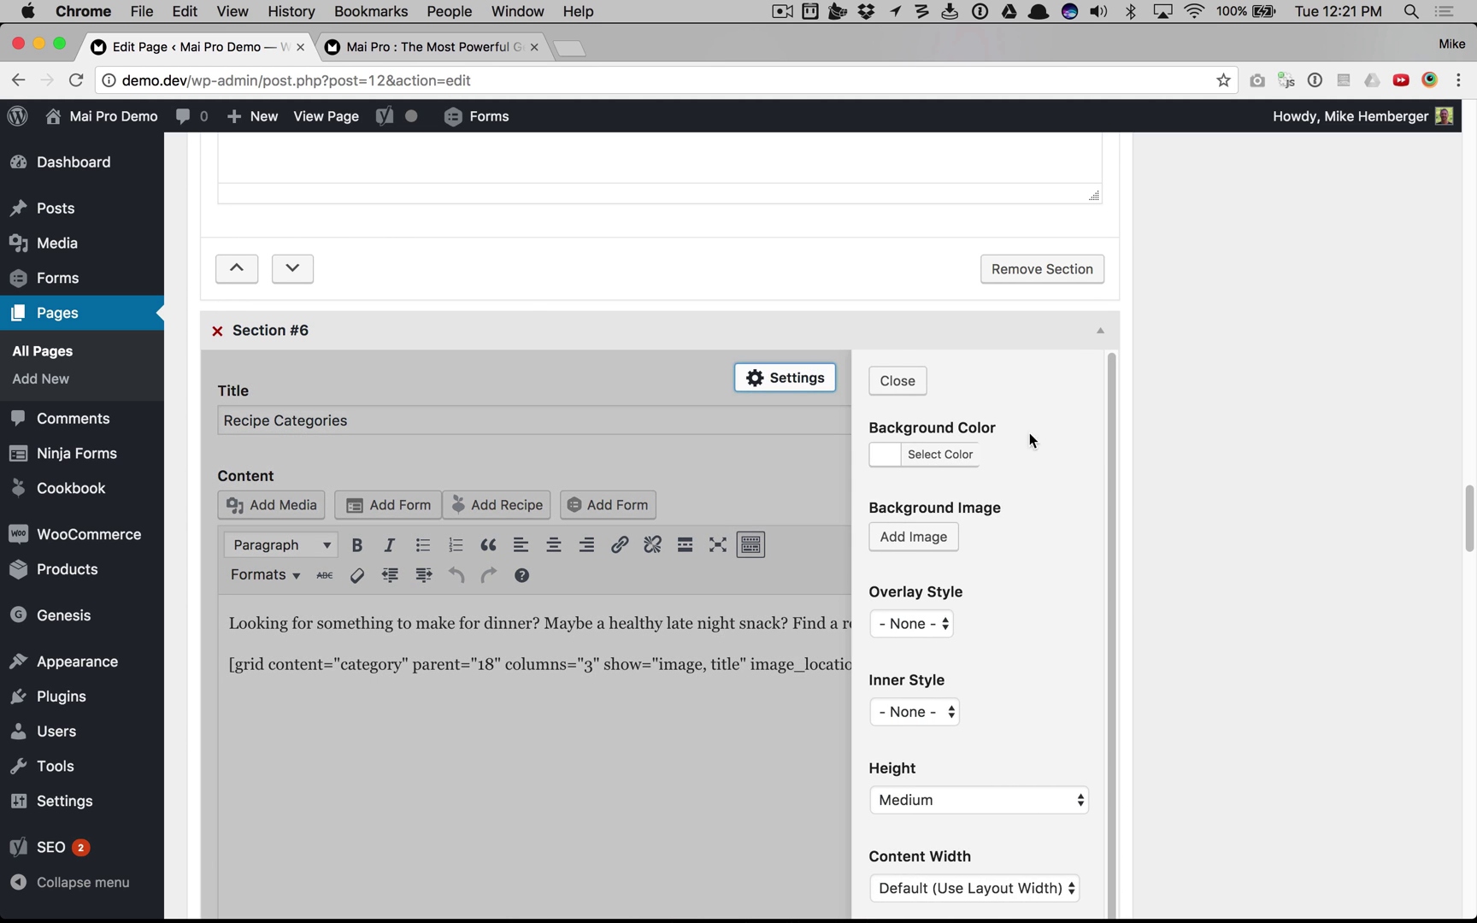
{"action": "scroll", "coordinate": [1010, 580], "scroll_direction": "down", "scroll_amount": 3}
{"action": "scroll", "coordinate": [1009, 584], "scroll_direction": "up", "scroll_amount": 2}
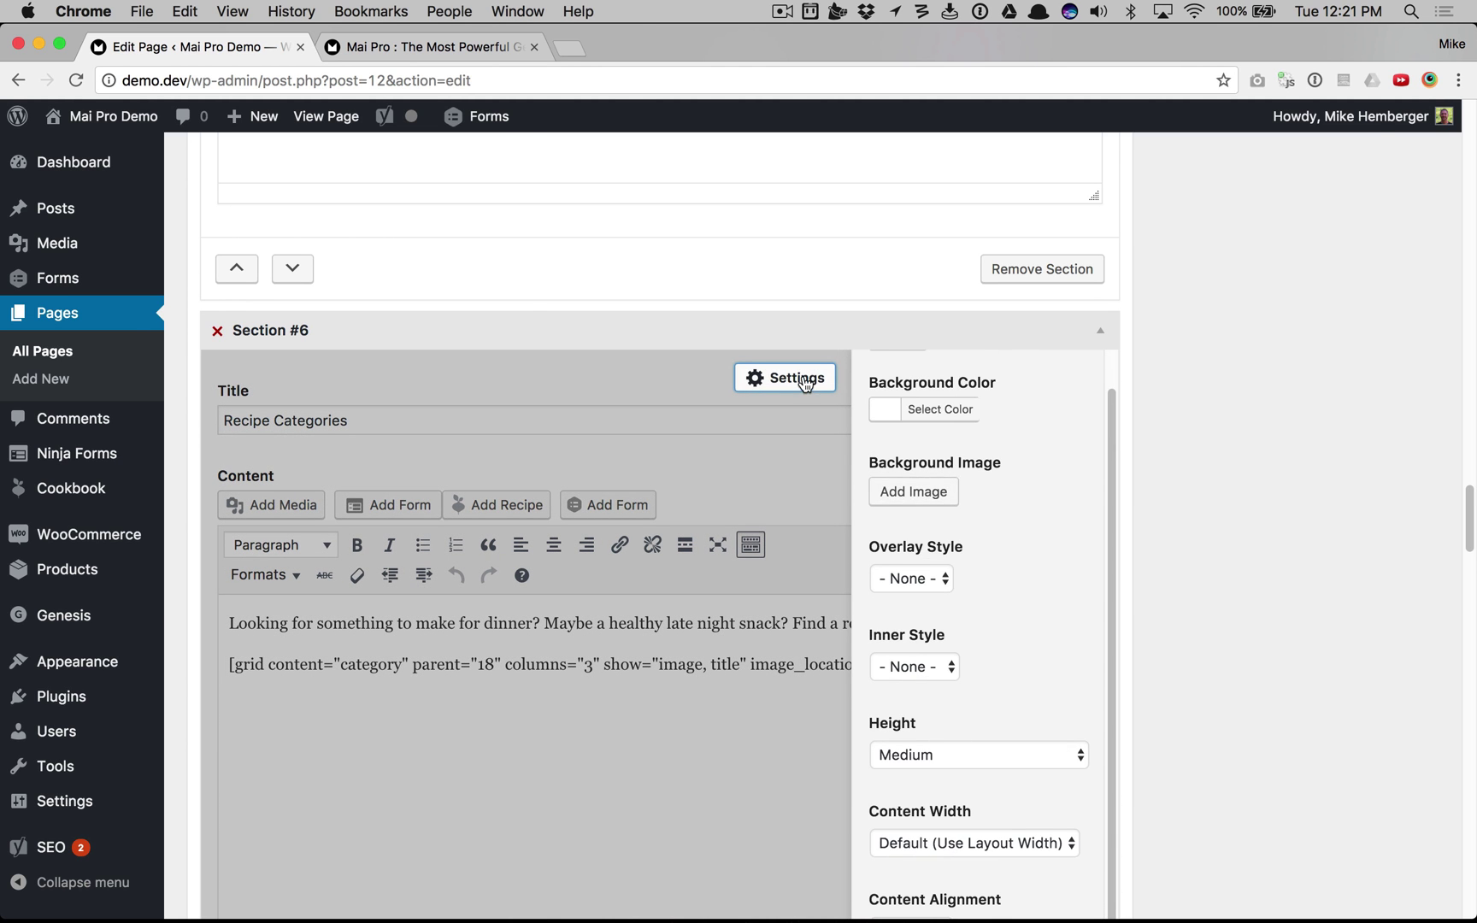
{"action": "left_click", "coordinate": [805, 379]}
{"action": "left_click", "coordinate": [474, 47]}
{"action": "scroll", "coordinate": [803, 538], "scroll_direction": "up", "scroll_amount": 2}
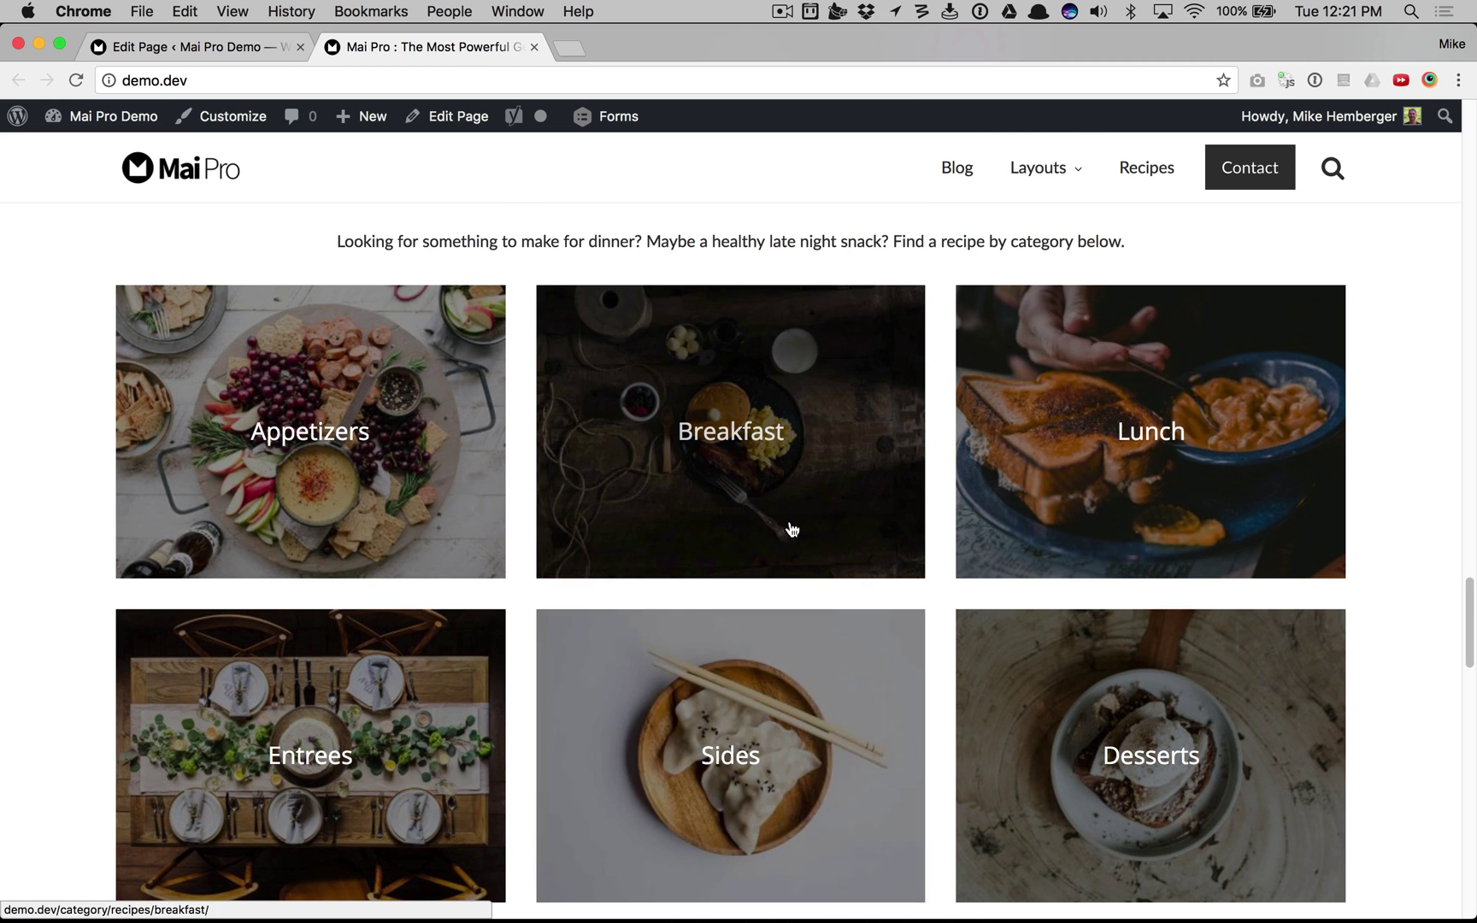
{"action": "scroll", "coordinate": [1164, 609], "scroll_direction": "down", "scroll_amount": 8}
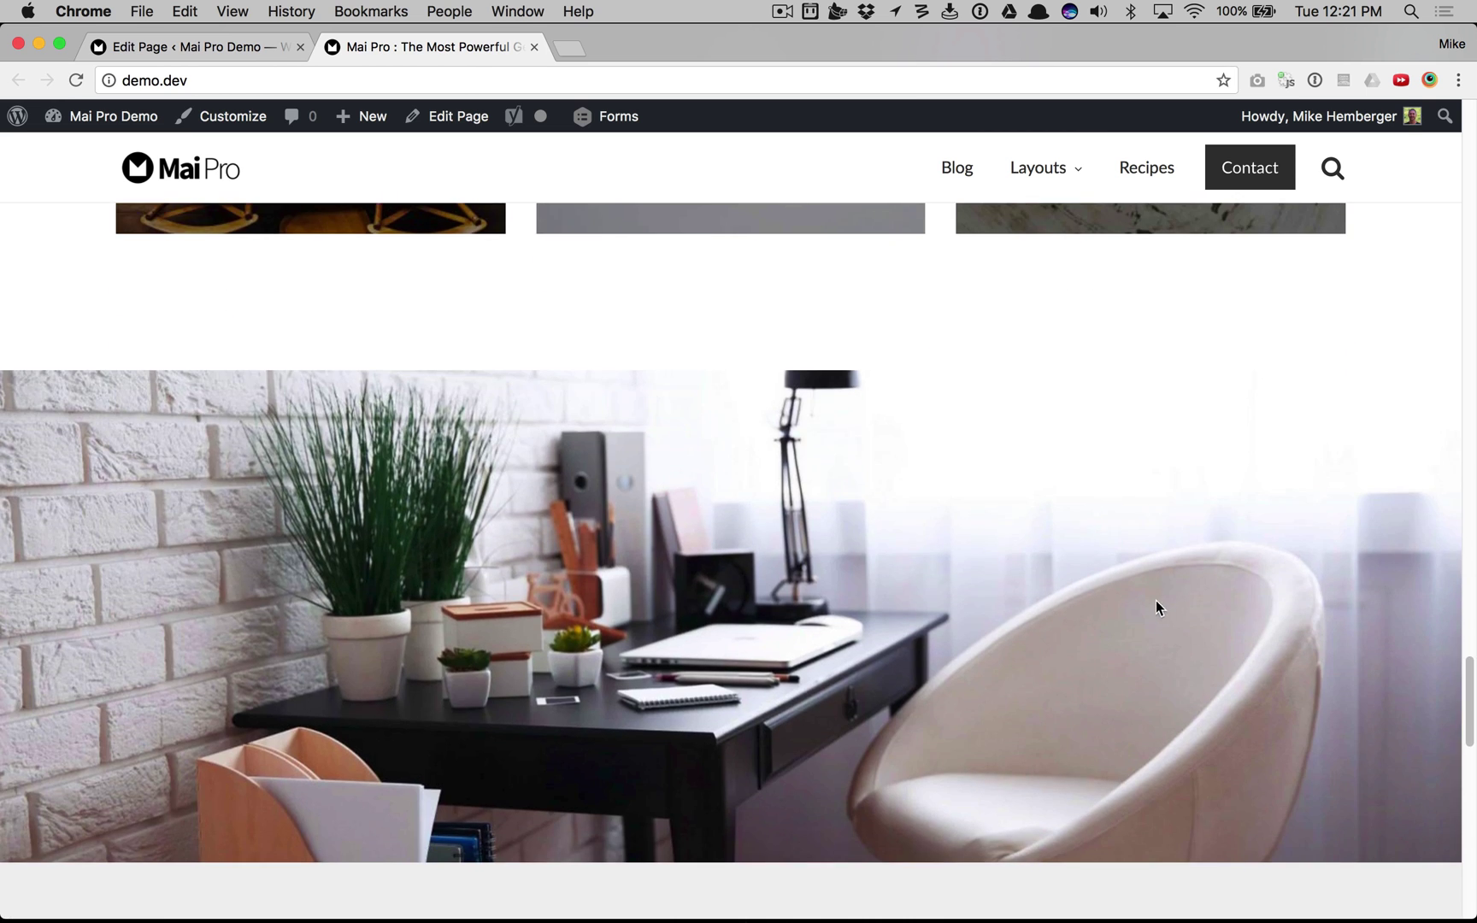
{"action": "left_click", "coordinate": [197, 46]}
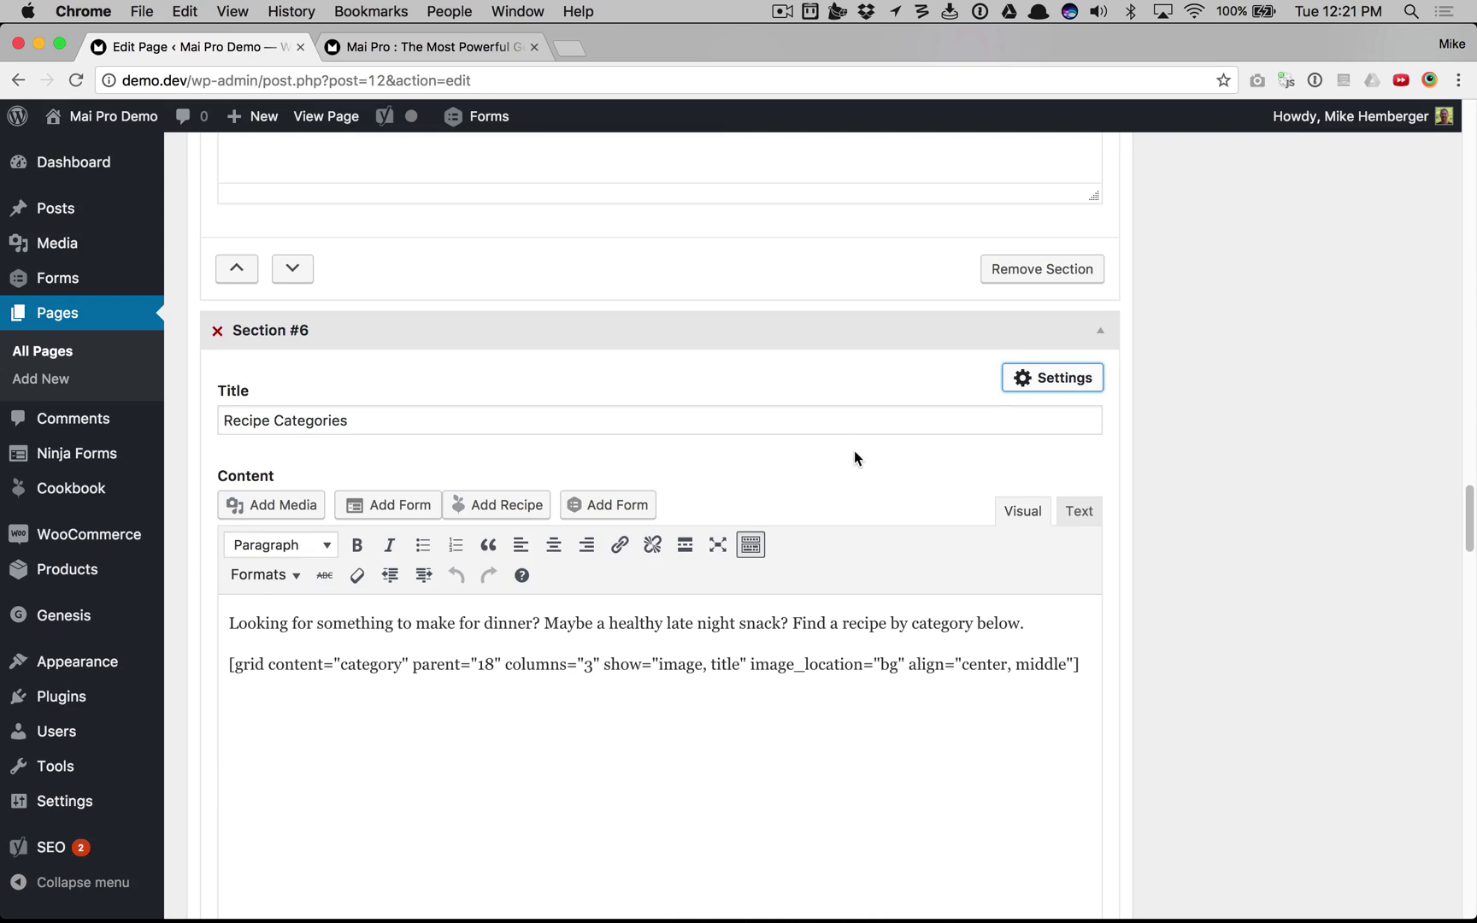
{"action": "scroll", "coordinate": [853, 453], "scroll_direction": "down", "scroll_amount": 6}
{"action": "scroll", "coordinate": [853, 459], "scroll_direction": "down", "scroll_amount": 5}
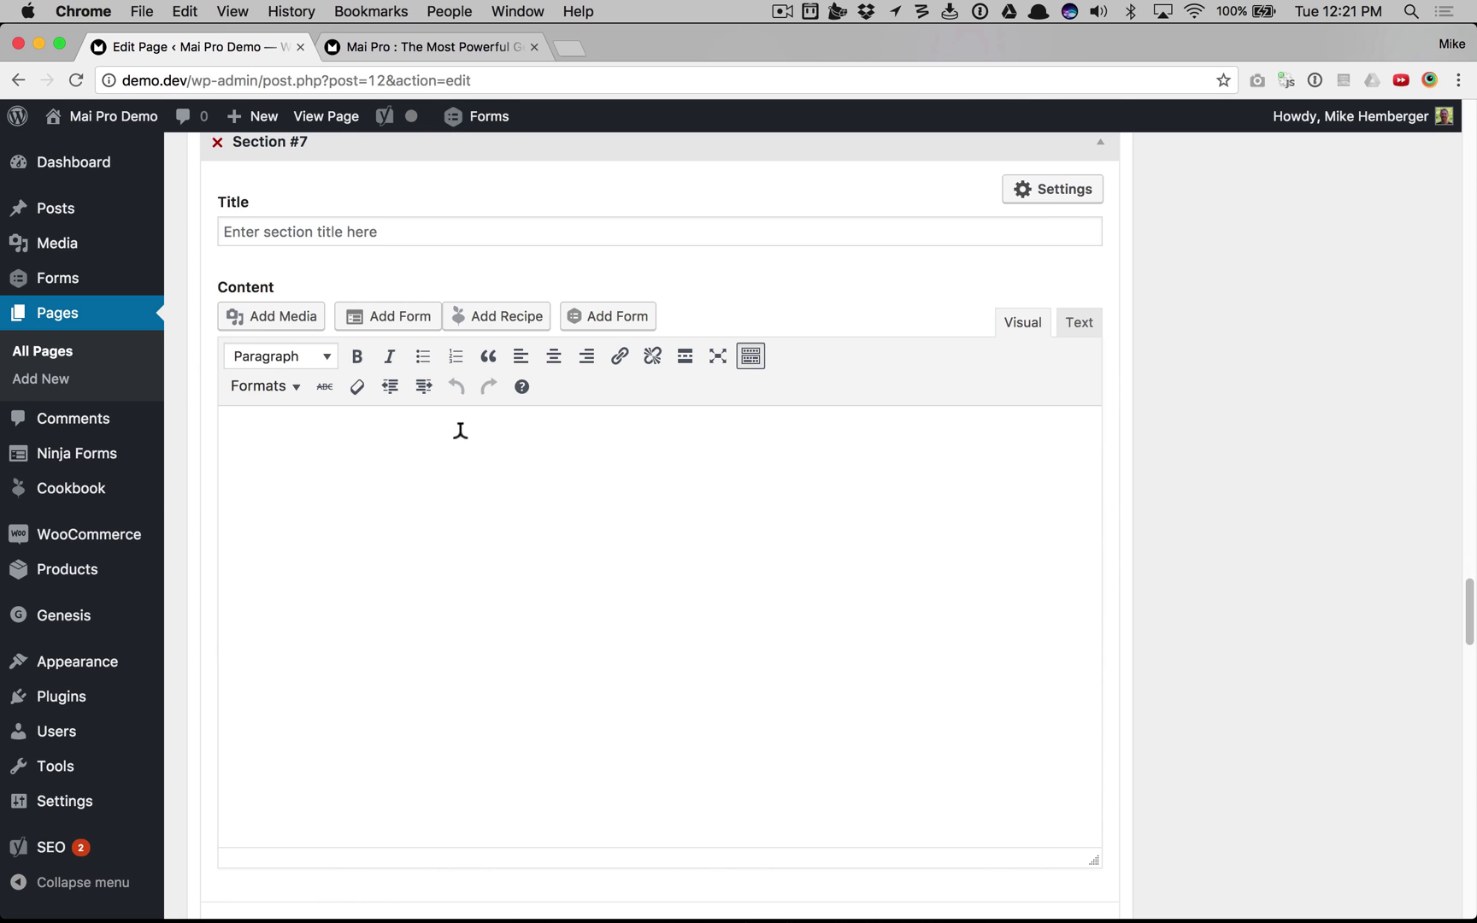
{"action": "left_click", "coordinate": [1034, 188]}
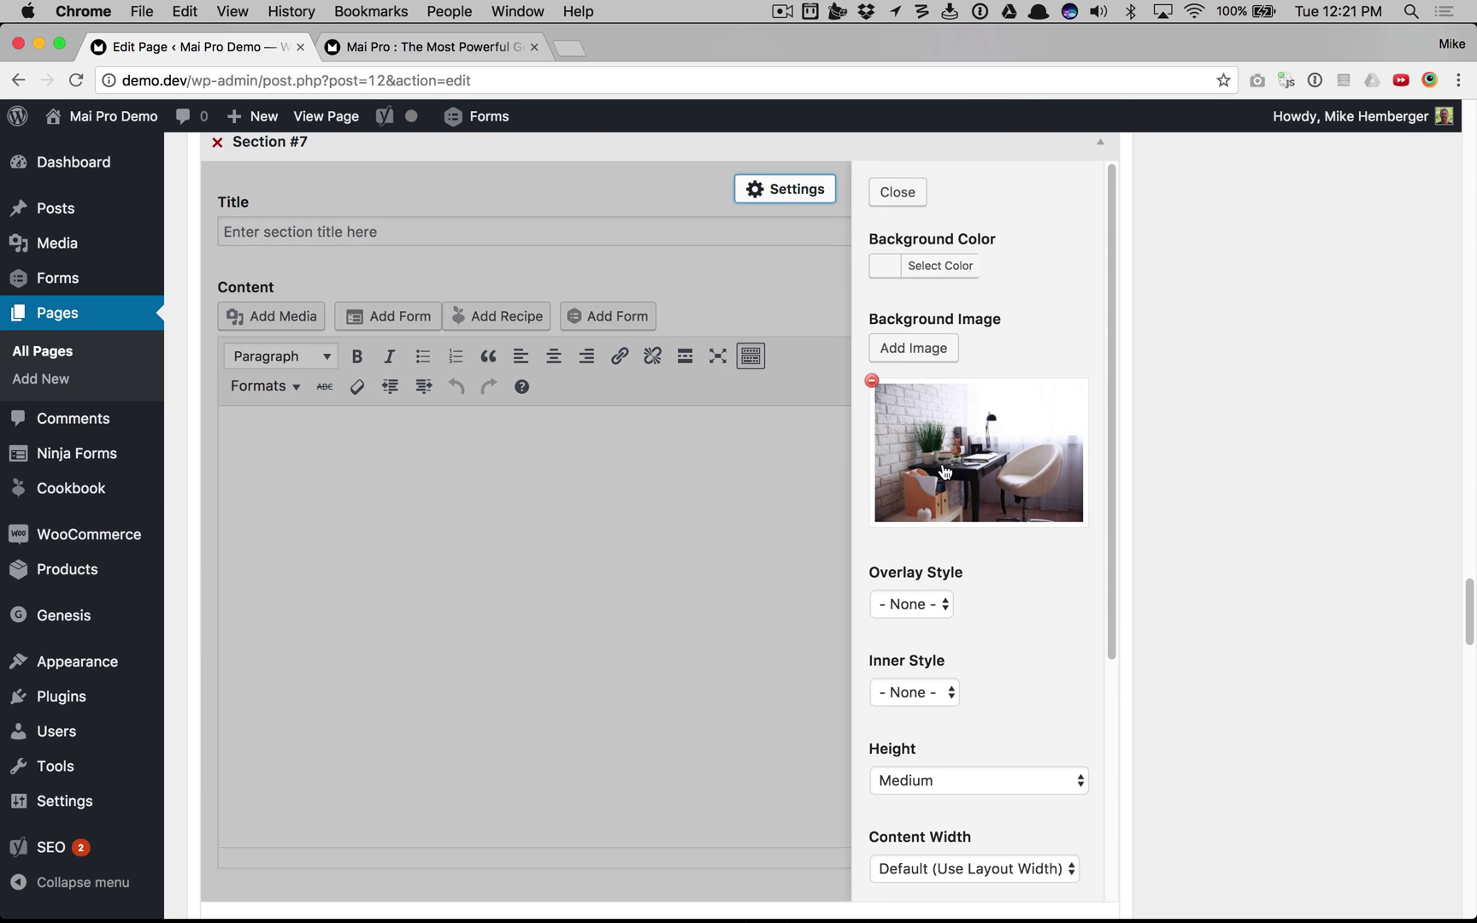
{"action": "left_click", "coordinate": [898, 192]}
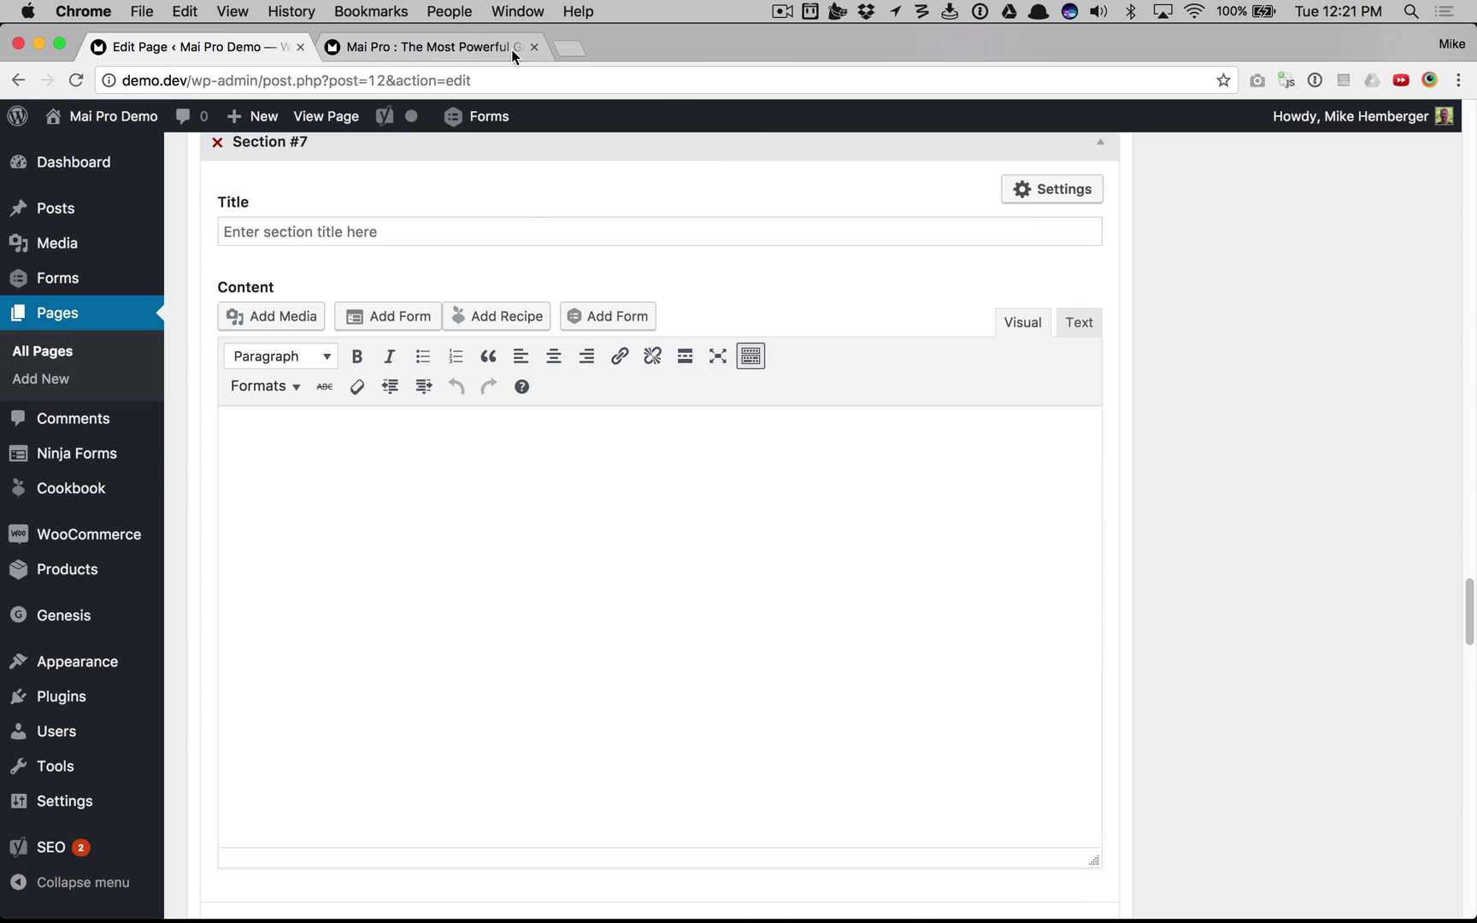
{"action": "left_click", "coordinate": [511, 48]}
{"action": "scroll", "coordinate": [889, 572], "scroll_direction": "down", "scroll_amount": 2}
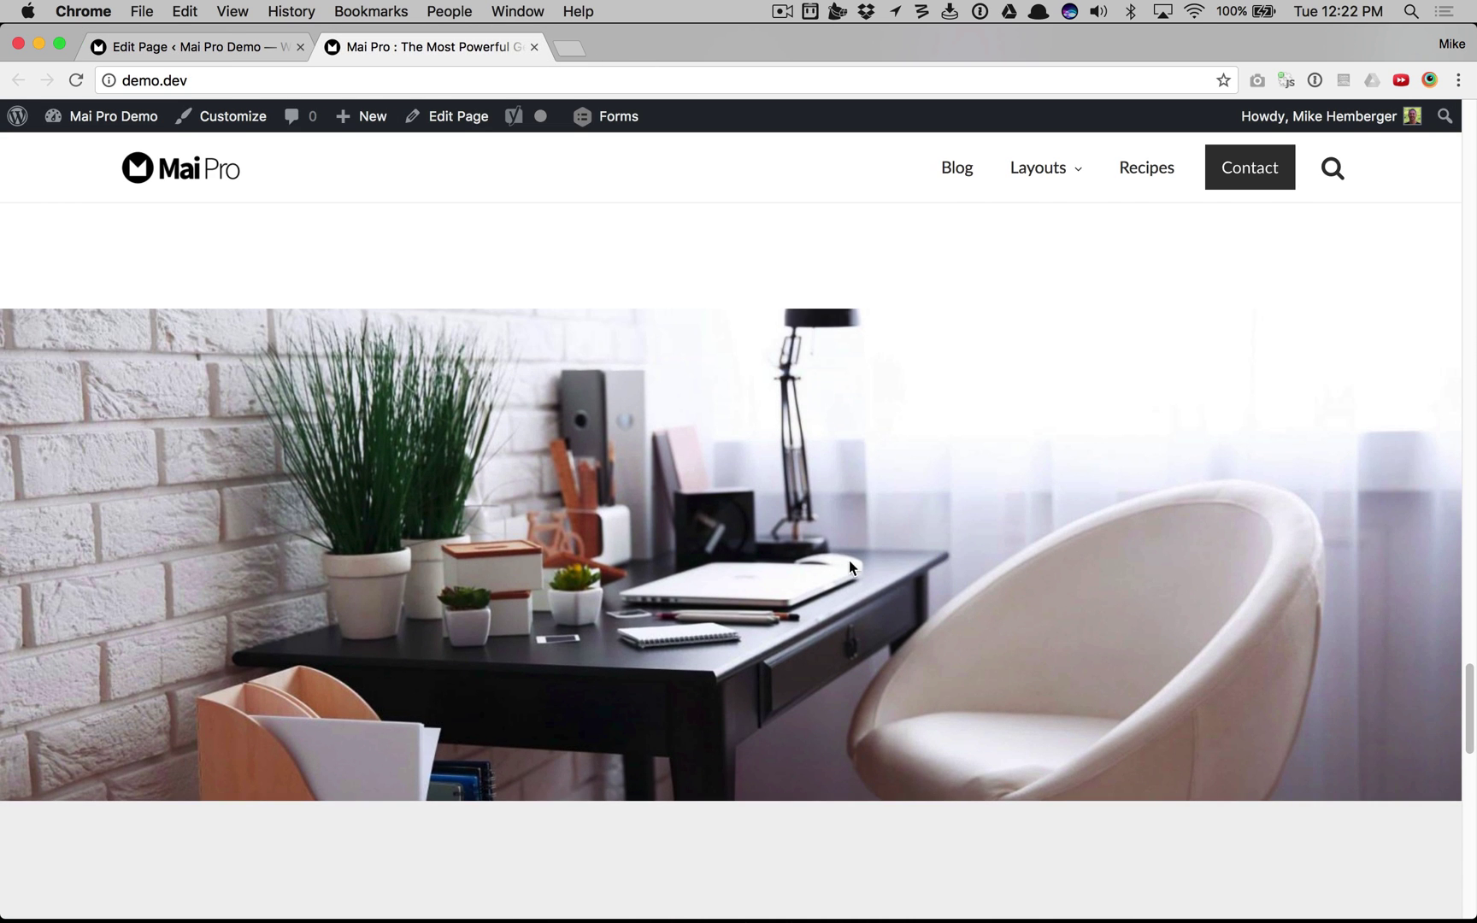
{"action": "scroll", "coordinate": [927, 527], "scroll_direction": "down", "scroll_amount": 3}
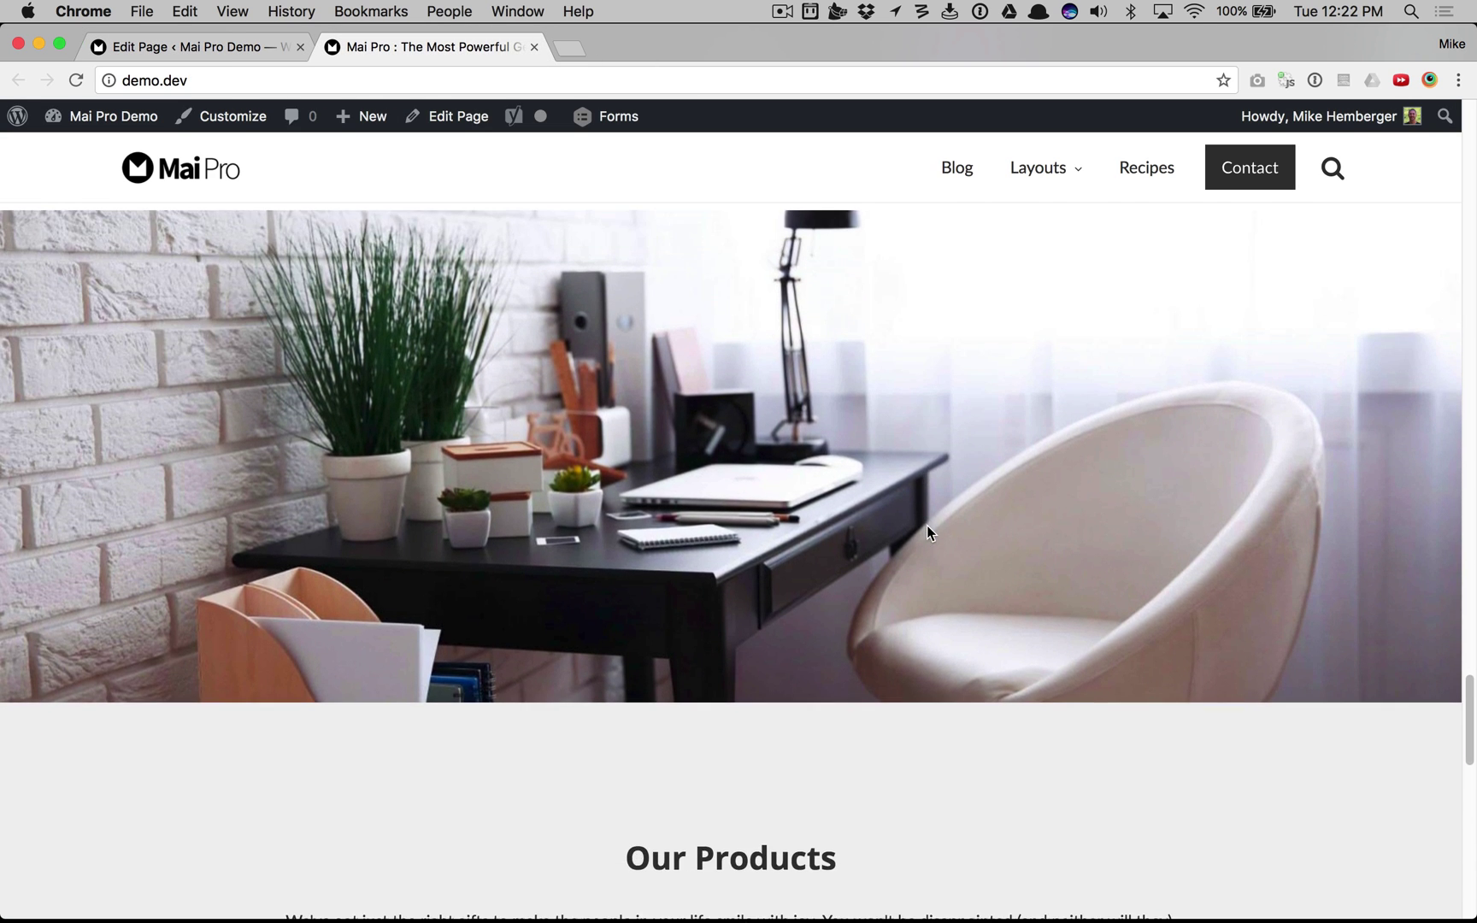
{"action": "scroll", "coordinate": [928, 526], "scroll_direction": "down", "scroll_amount": 10}
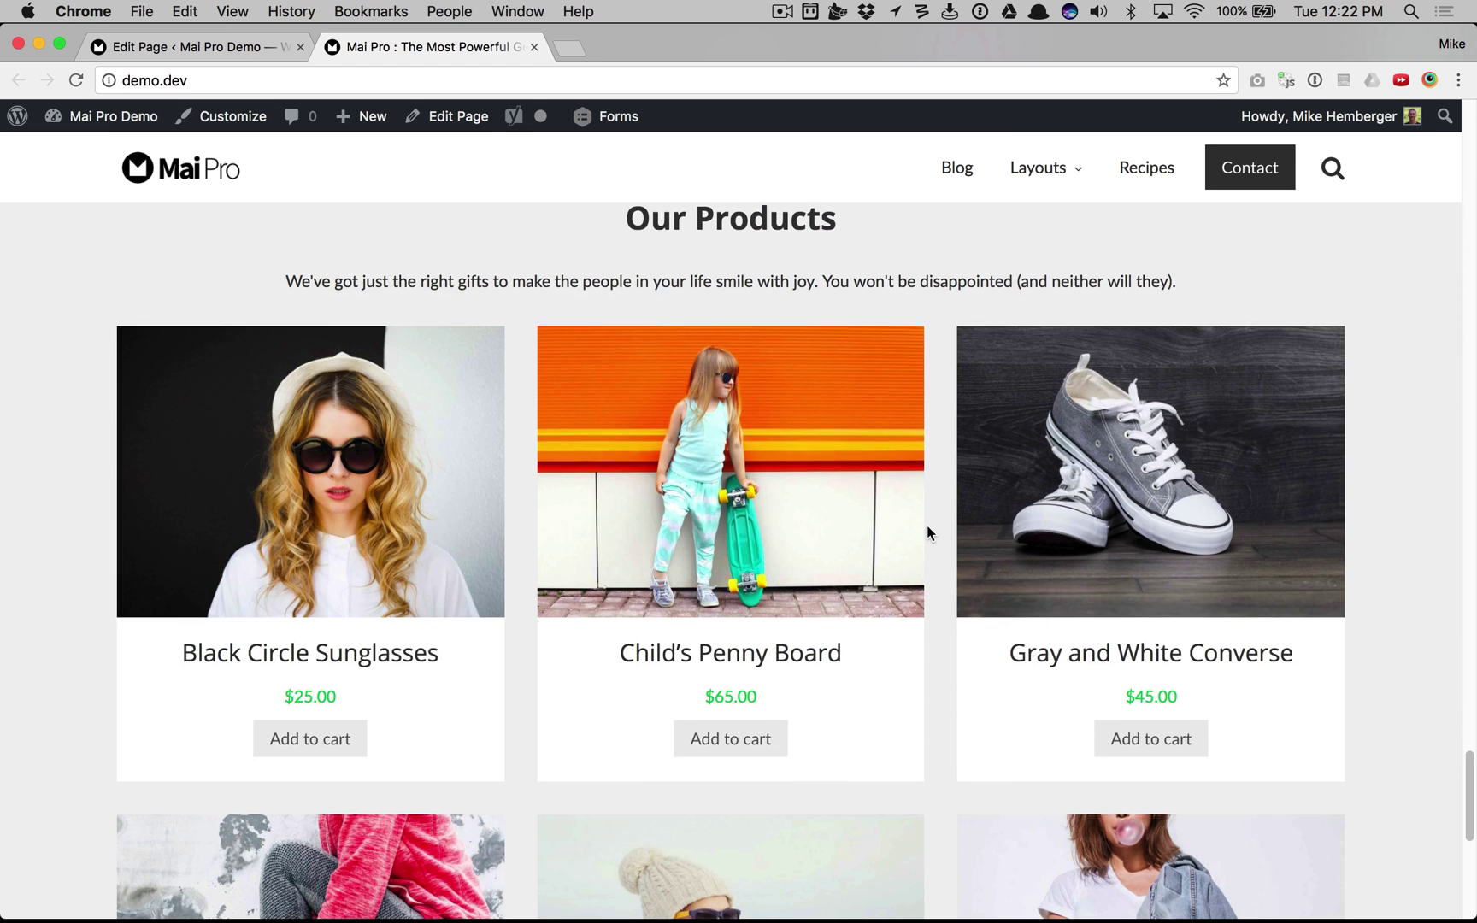
{"action": "scroll", "coordinate": [927, 527], "scroll_direction": "down", "scroll_amount": 8}
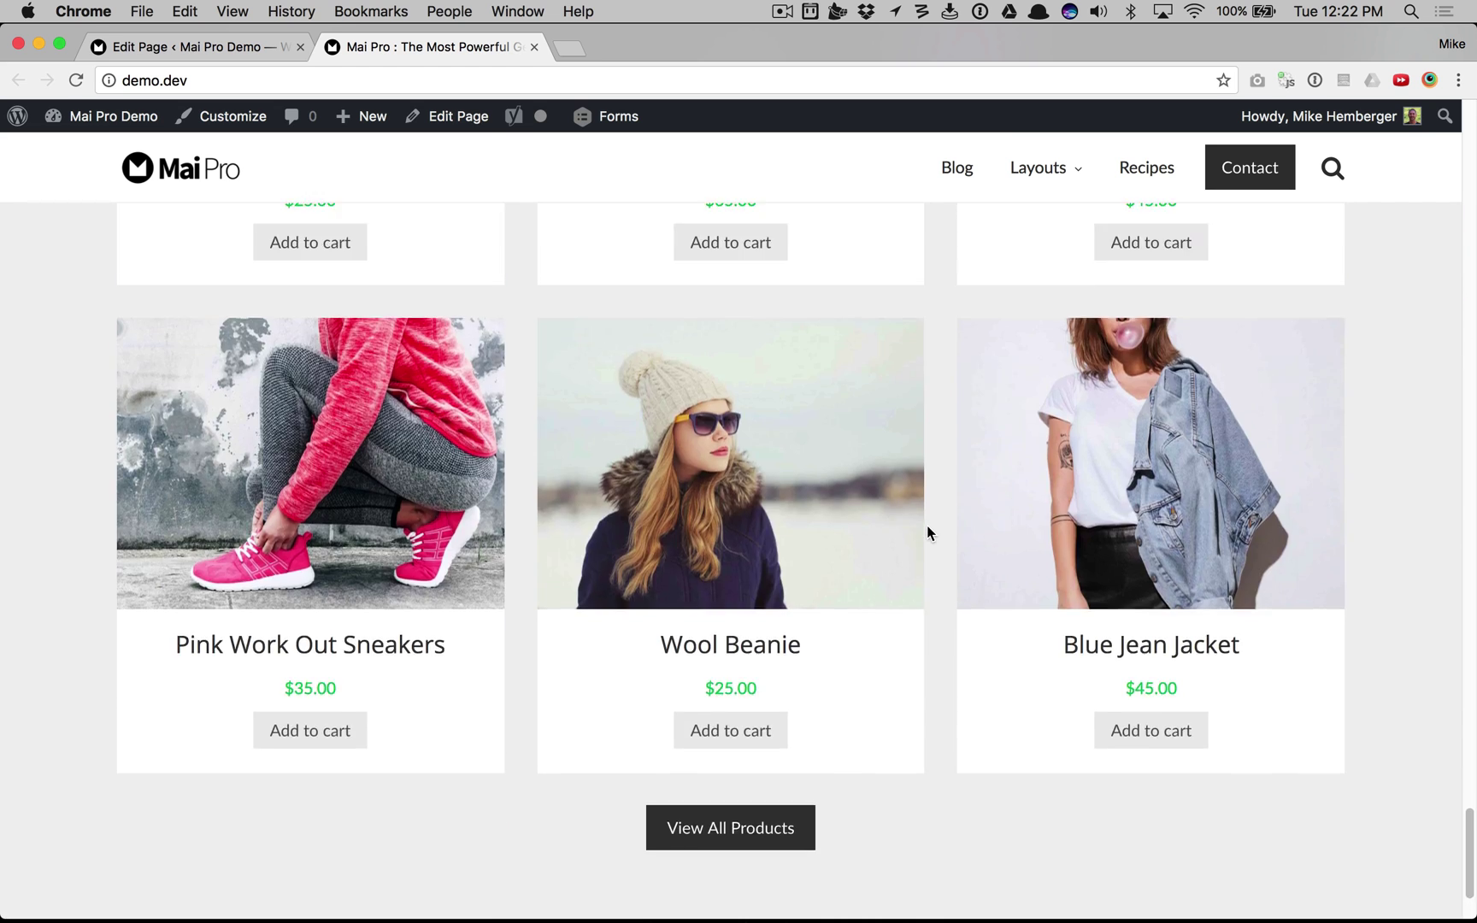
{"action": "scroll", "coordinate": [927, 532], "scroll_direction": "up", "scroll_amount": 3}
{"action": "left_click", "coordinate": [247, 47]}
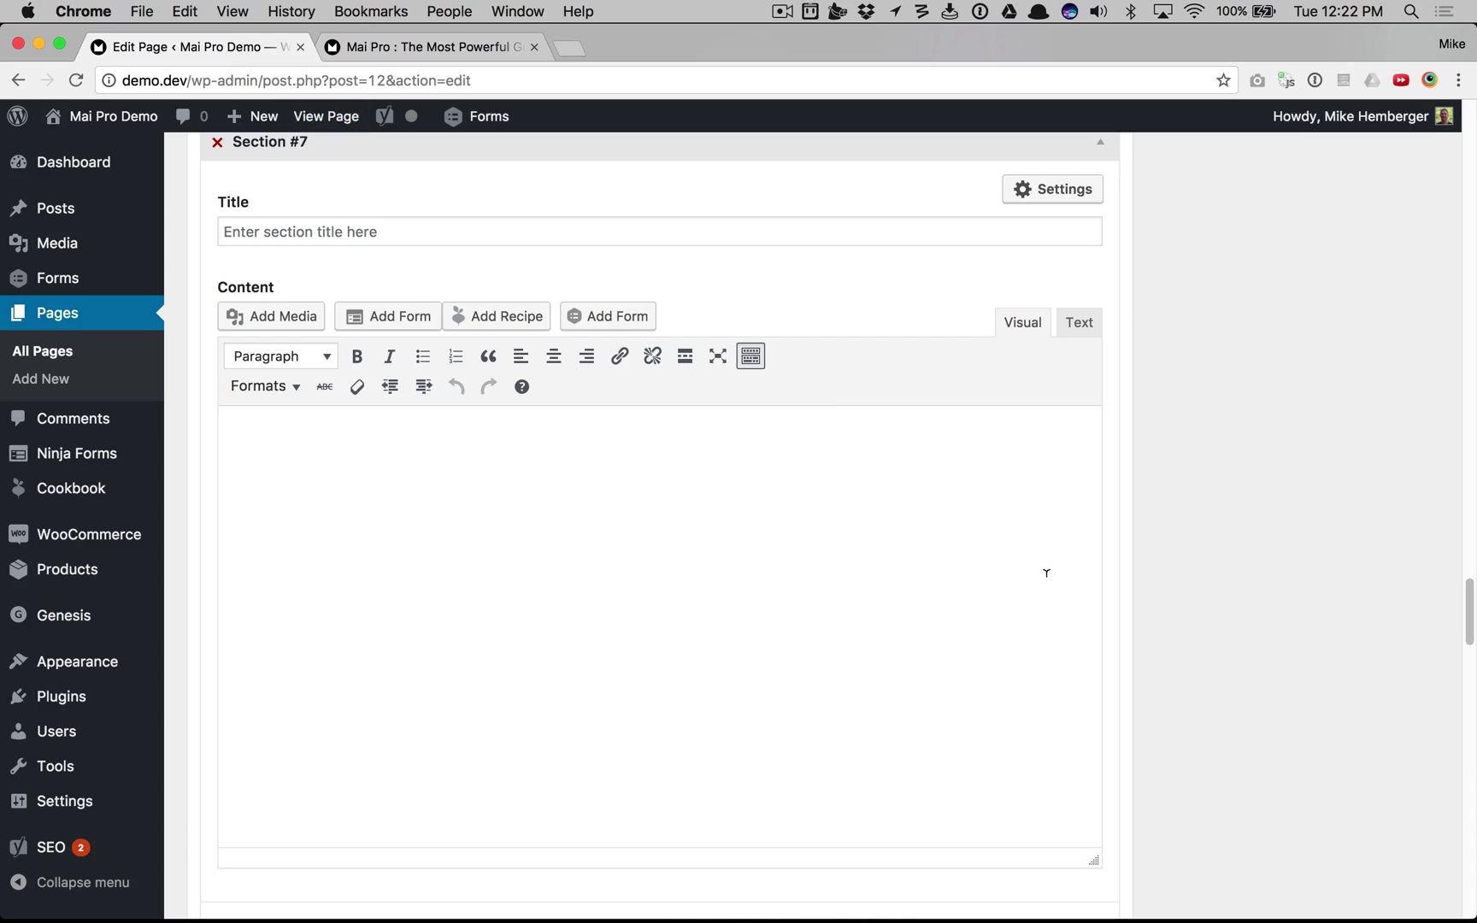
{"action": "scroll", "coordinate": [1042, 554], "scroll_direction": "down", "scroll_amount": 8}
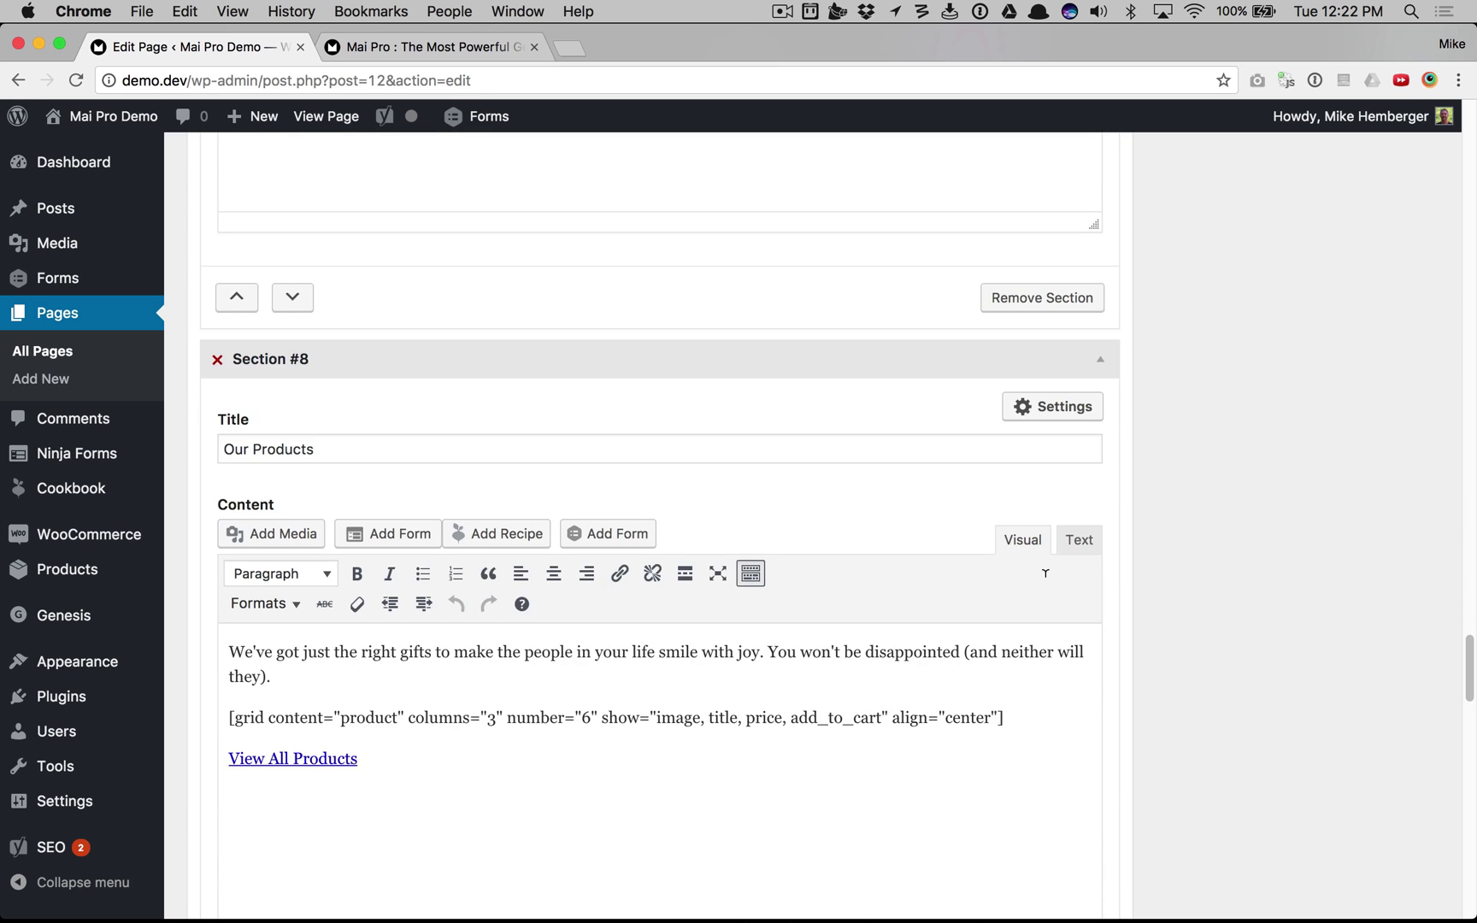
Inspect the attributes of Section #8's Our Products grid shortcode.
{"action": "scroll", "coordinate": [939, 609], "scroll_direction": "down", "scroll_amount": 1}
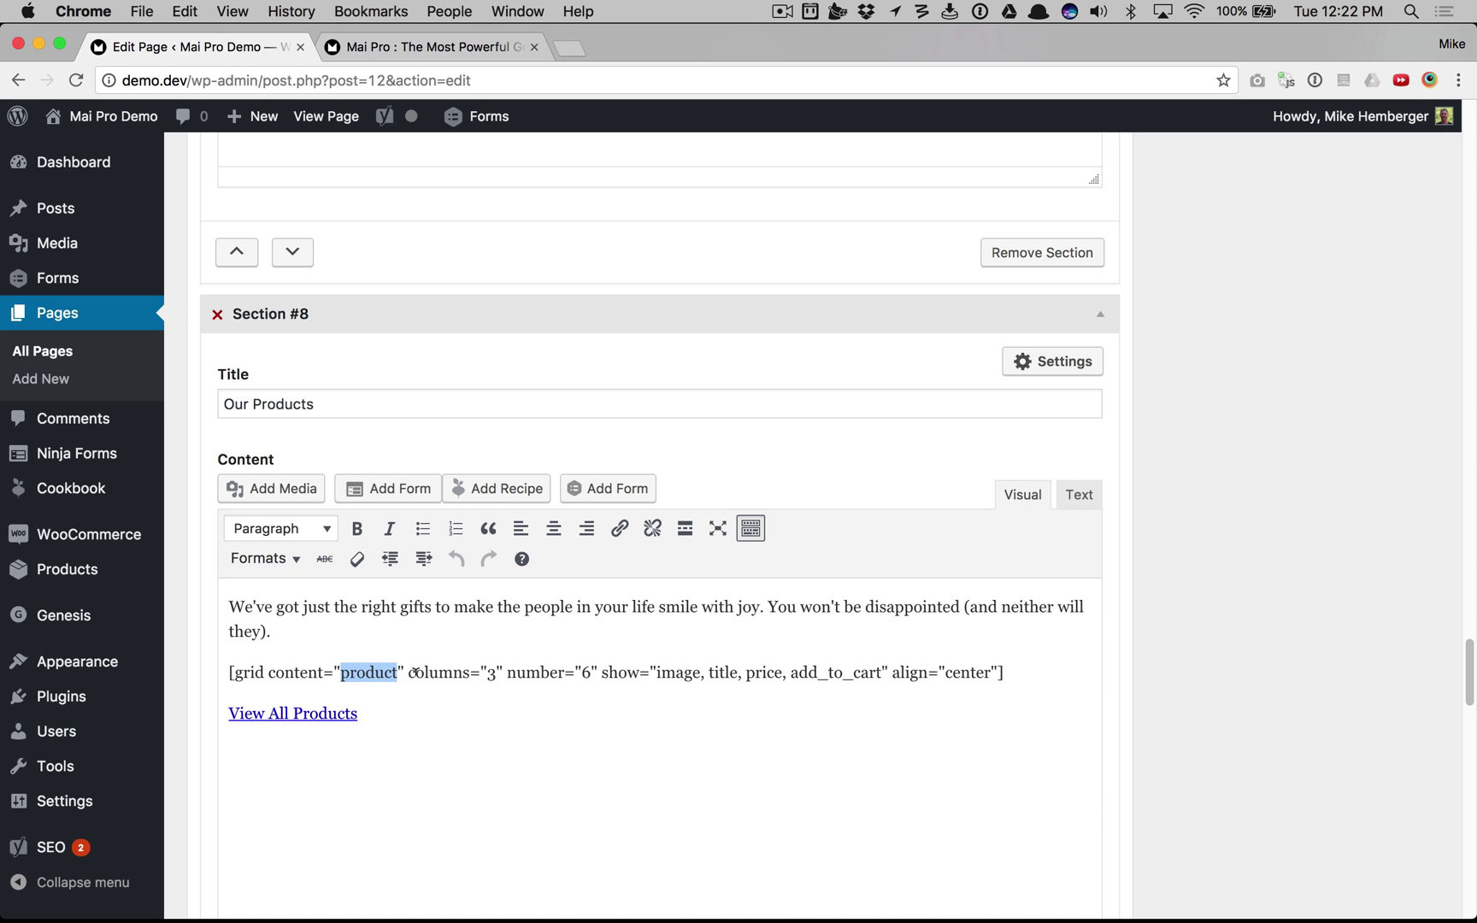
{"action": "left_click_drag", "start_coordinate": [408, 672], "coordinate": [1018, 665]}
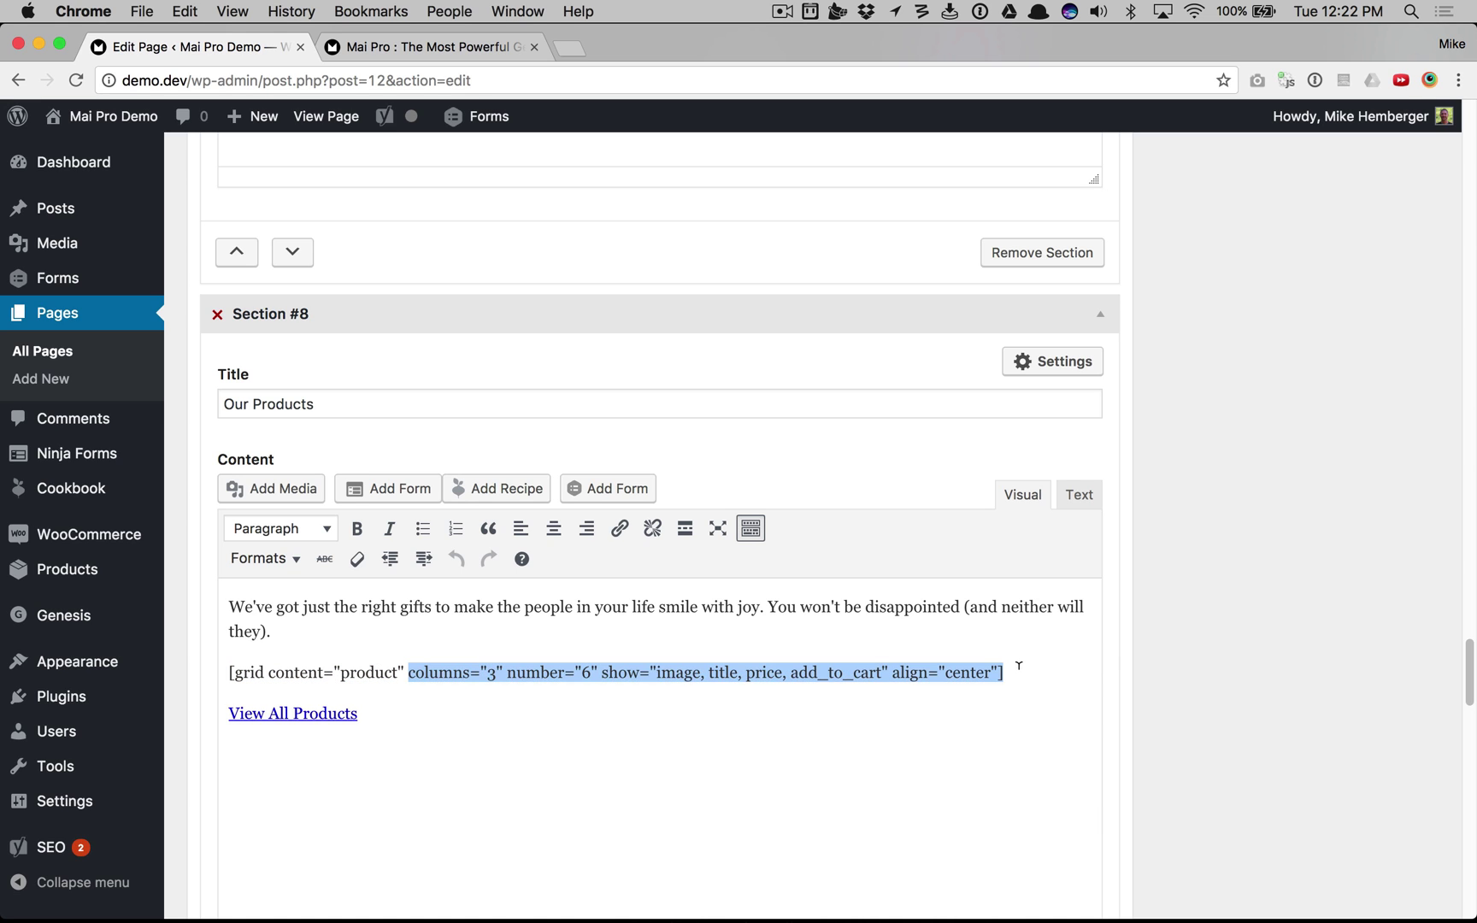
{"action": "left_click", "coordinate": [713, 669]}
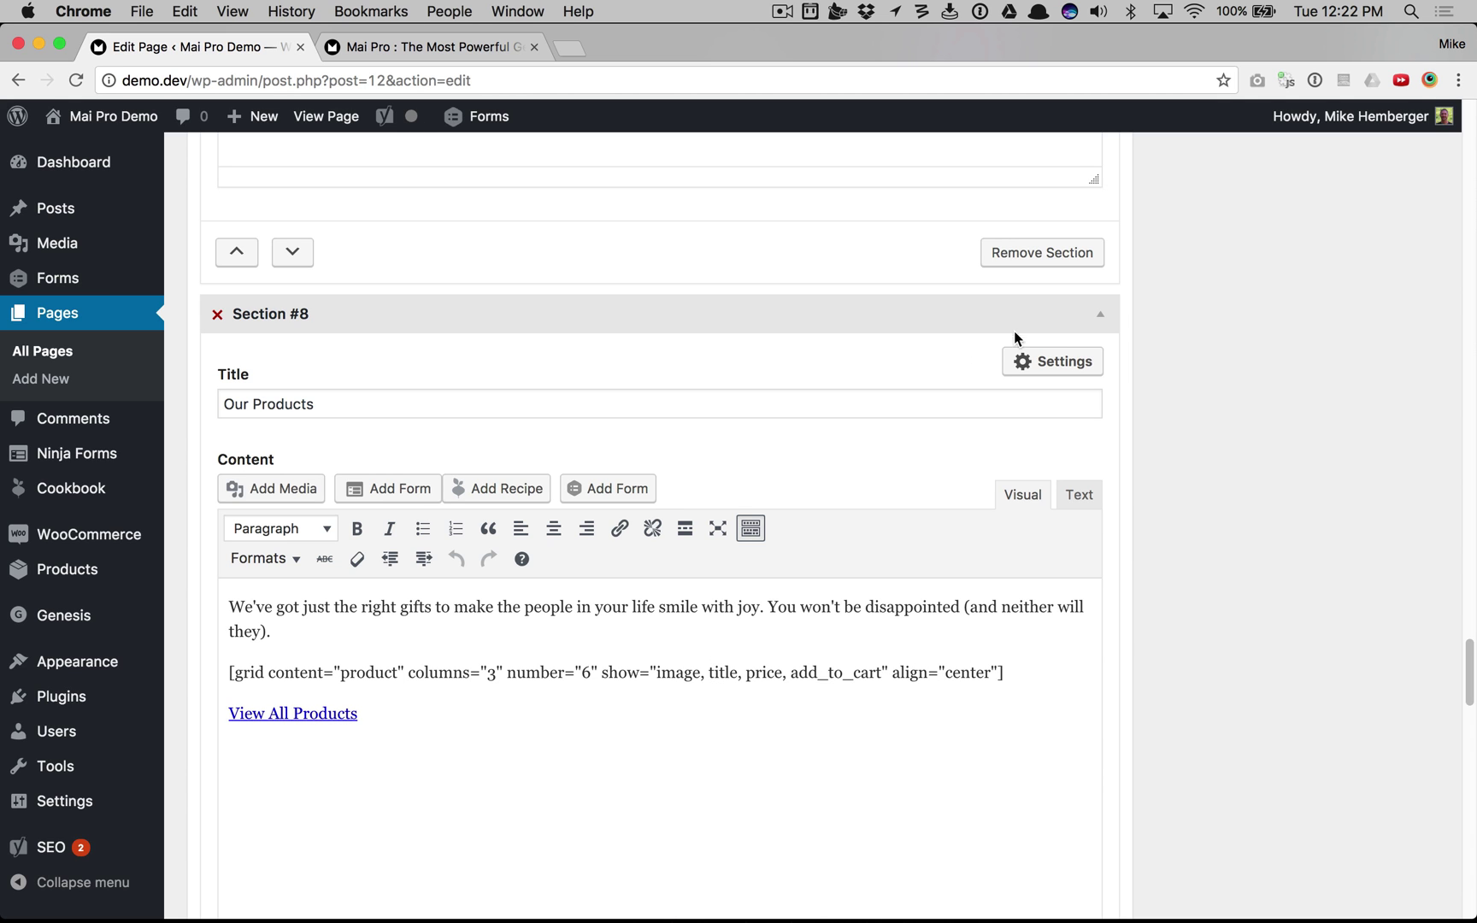
Review the Our Products section settings and close the panel.
{"action": "left_click", "coordinate": [1044, 361]}
{"action": "scroll", "coordinate": [1076, 513], "scroll_direction": "down", "scroll_amount": 5}
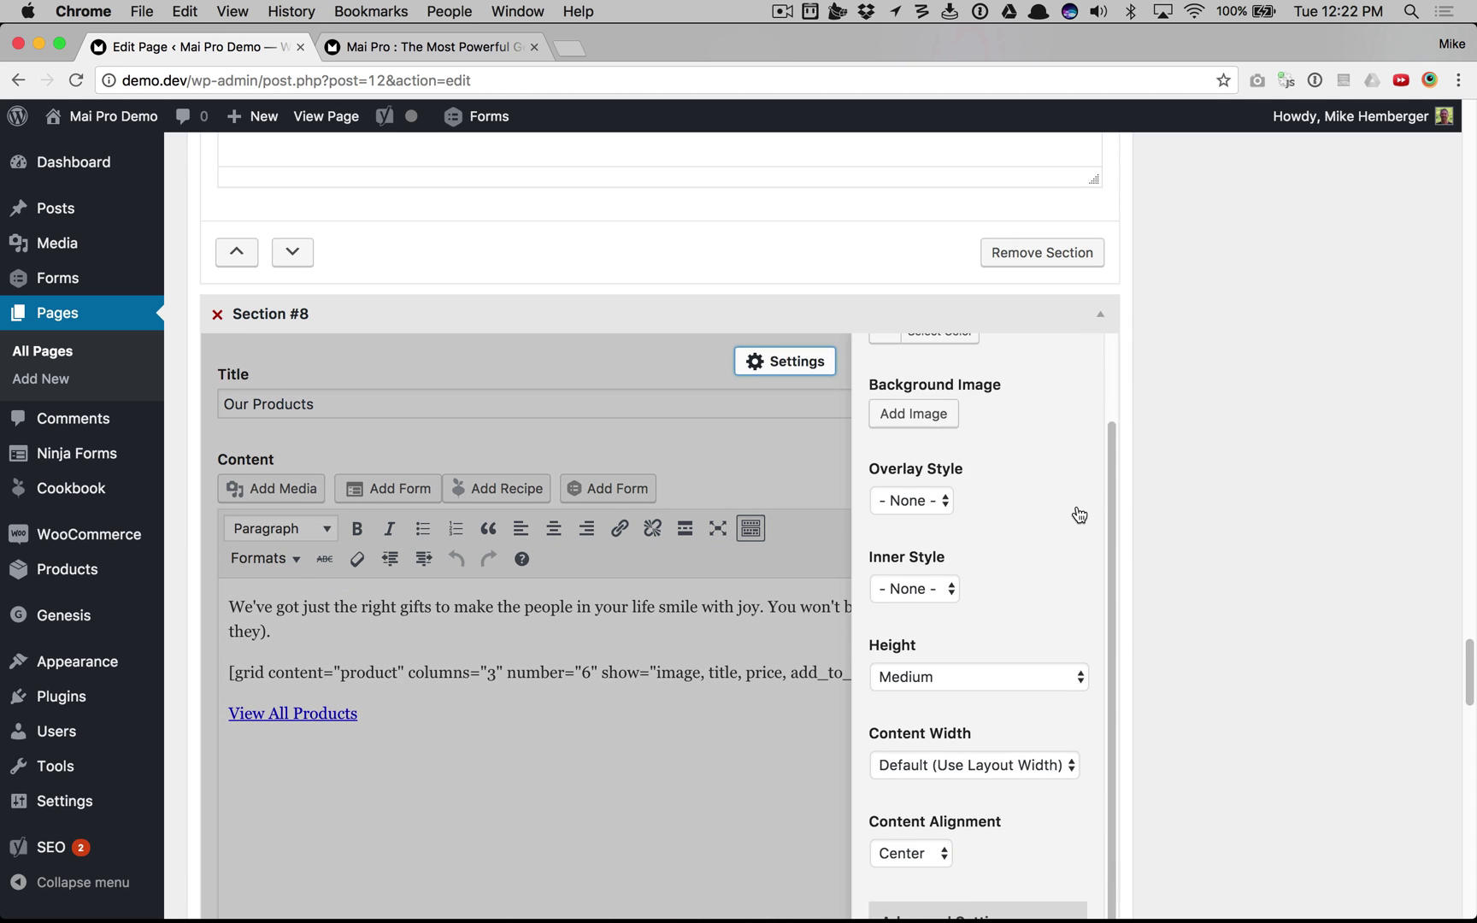
{"action": "scroll", "coordinate": [1075, 510], "scroll_direction": "up", "scroll_amount": 4}
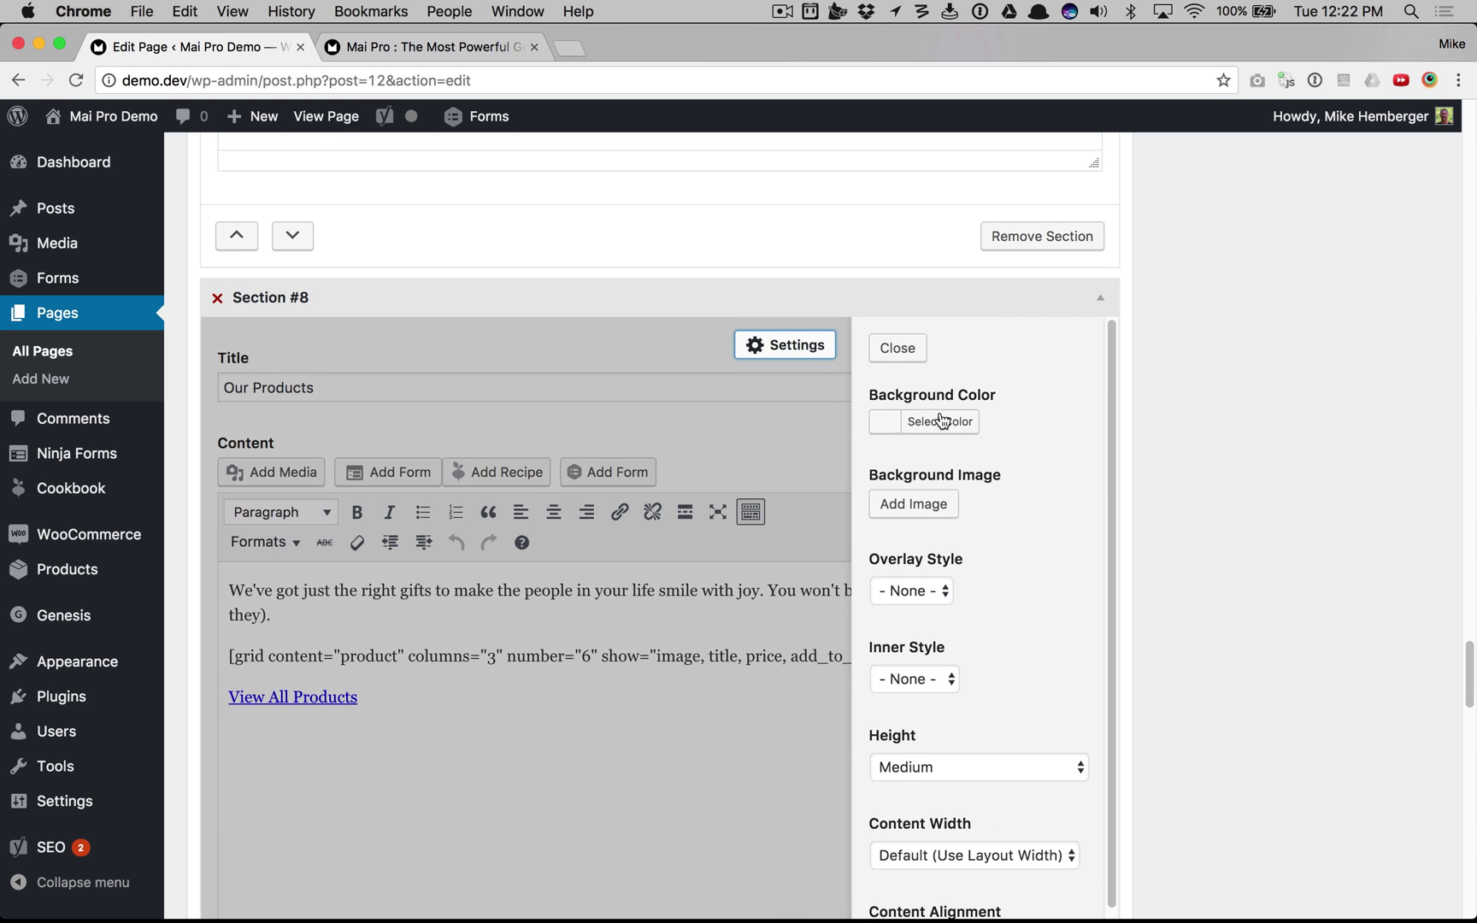
{"action": "left_click", "coordinate": [904, 365]}
{"action": "scroll", "coordinate": [936, 542], "scroll_direction": "down", "scroll_amount": 7}
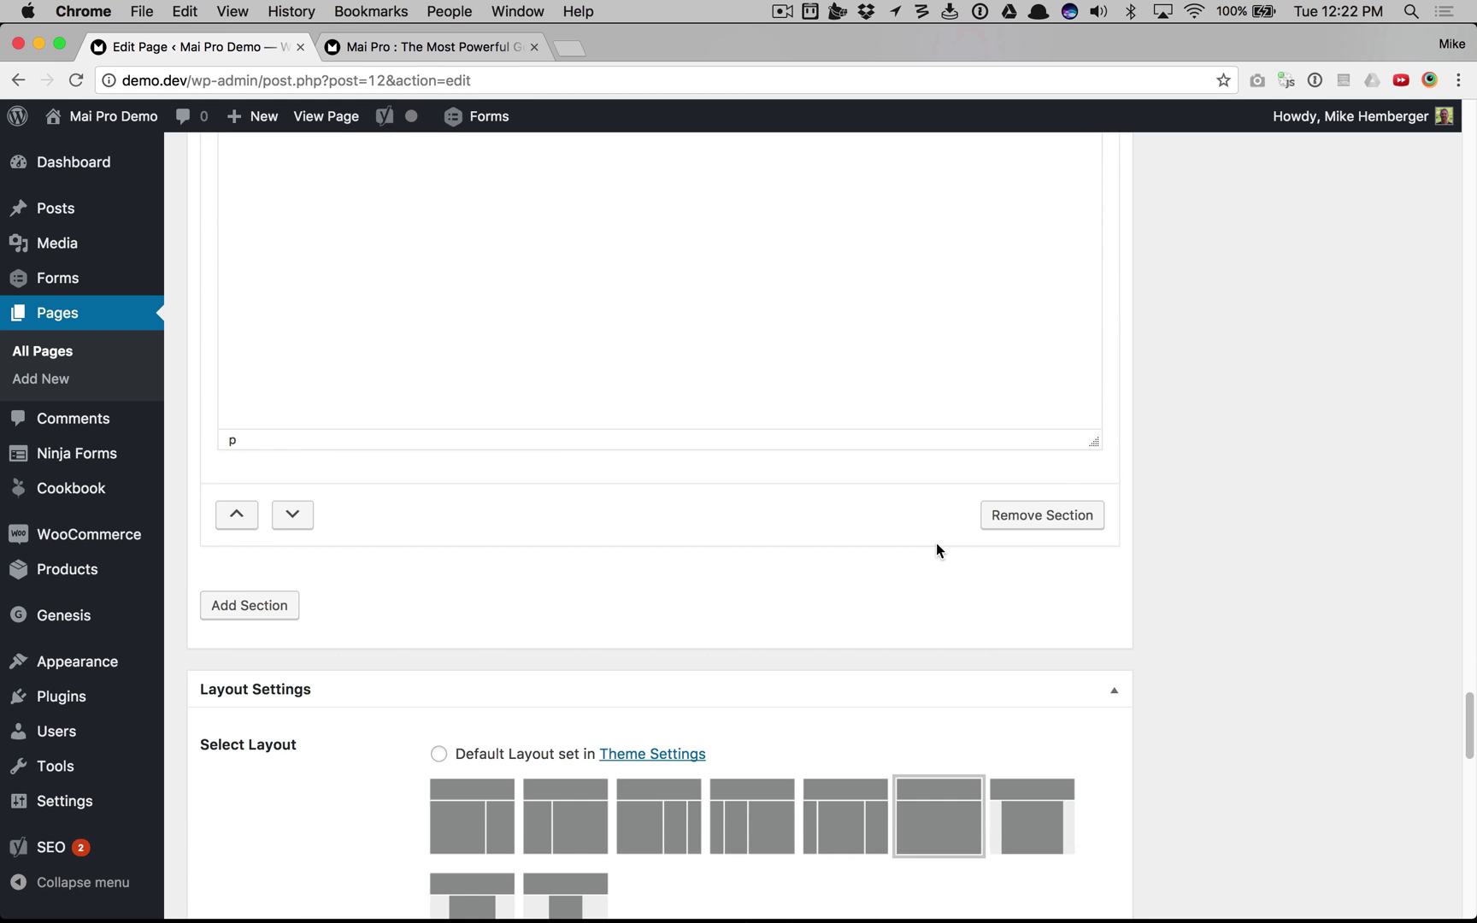
{"action": "scroll", "coordinate": [936, 542], "scroll_direction": "up", "scroll_amount": 15}
{"action": "scroll", "coordinate": [937, 527], "scroll_direction": "up", "scroll_amount": 5}
{"action": "left_click", "coordinate": [444, 48]}
{"action": "scroll", "coordinate": [789, 531], "scroll_direction": "down", "scroll_amount": 3}
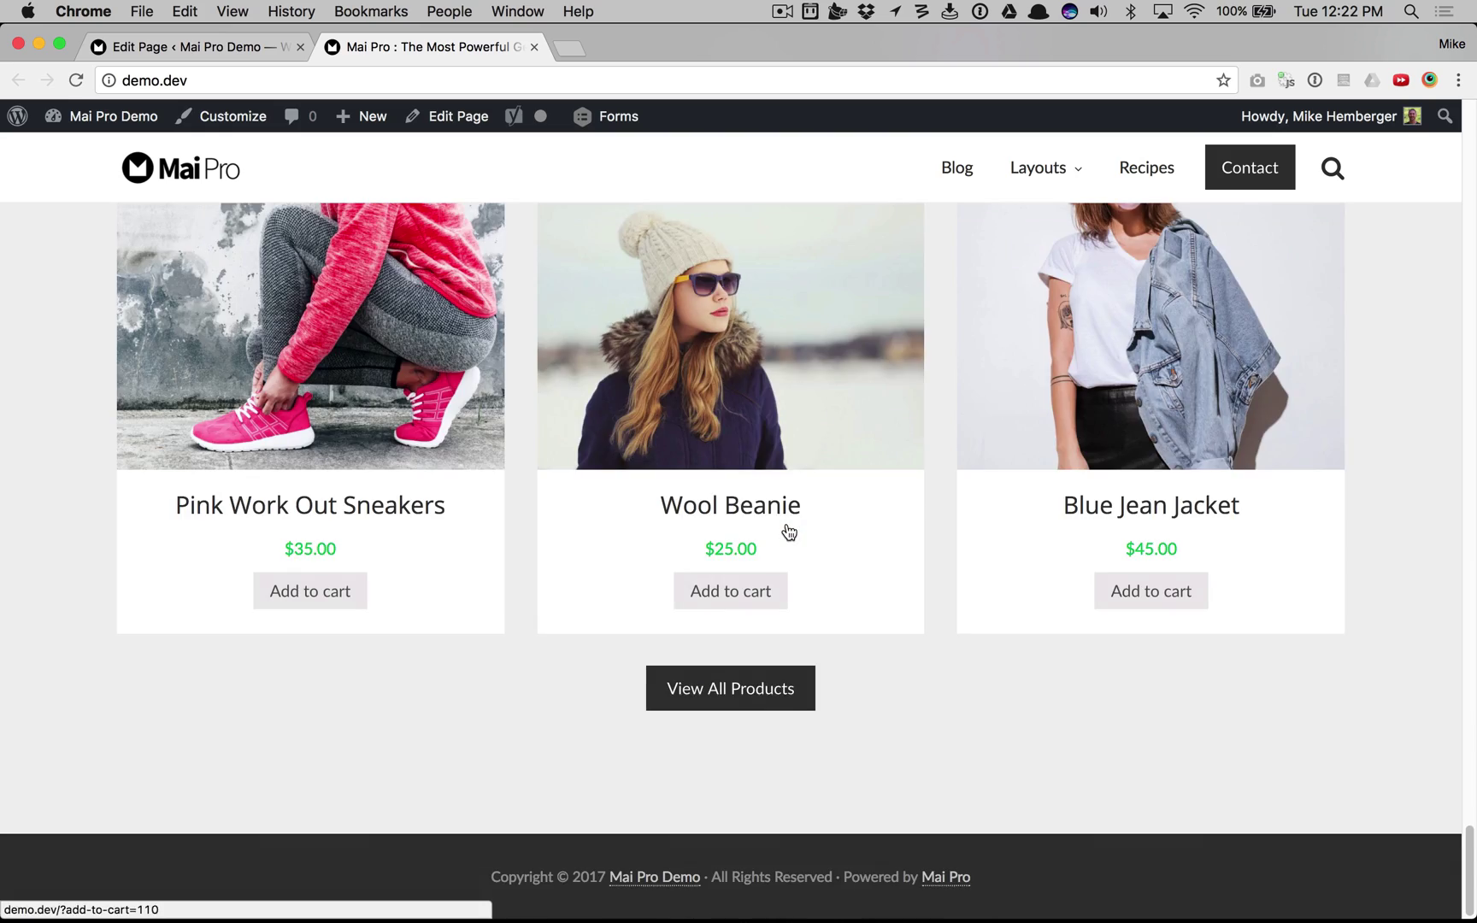
{"action": "scroll", "coordinate": [787, 526], "scroll_direction": "up", "scroll_amount": 20}
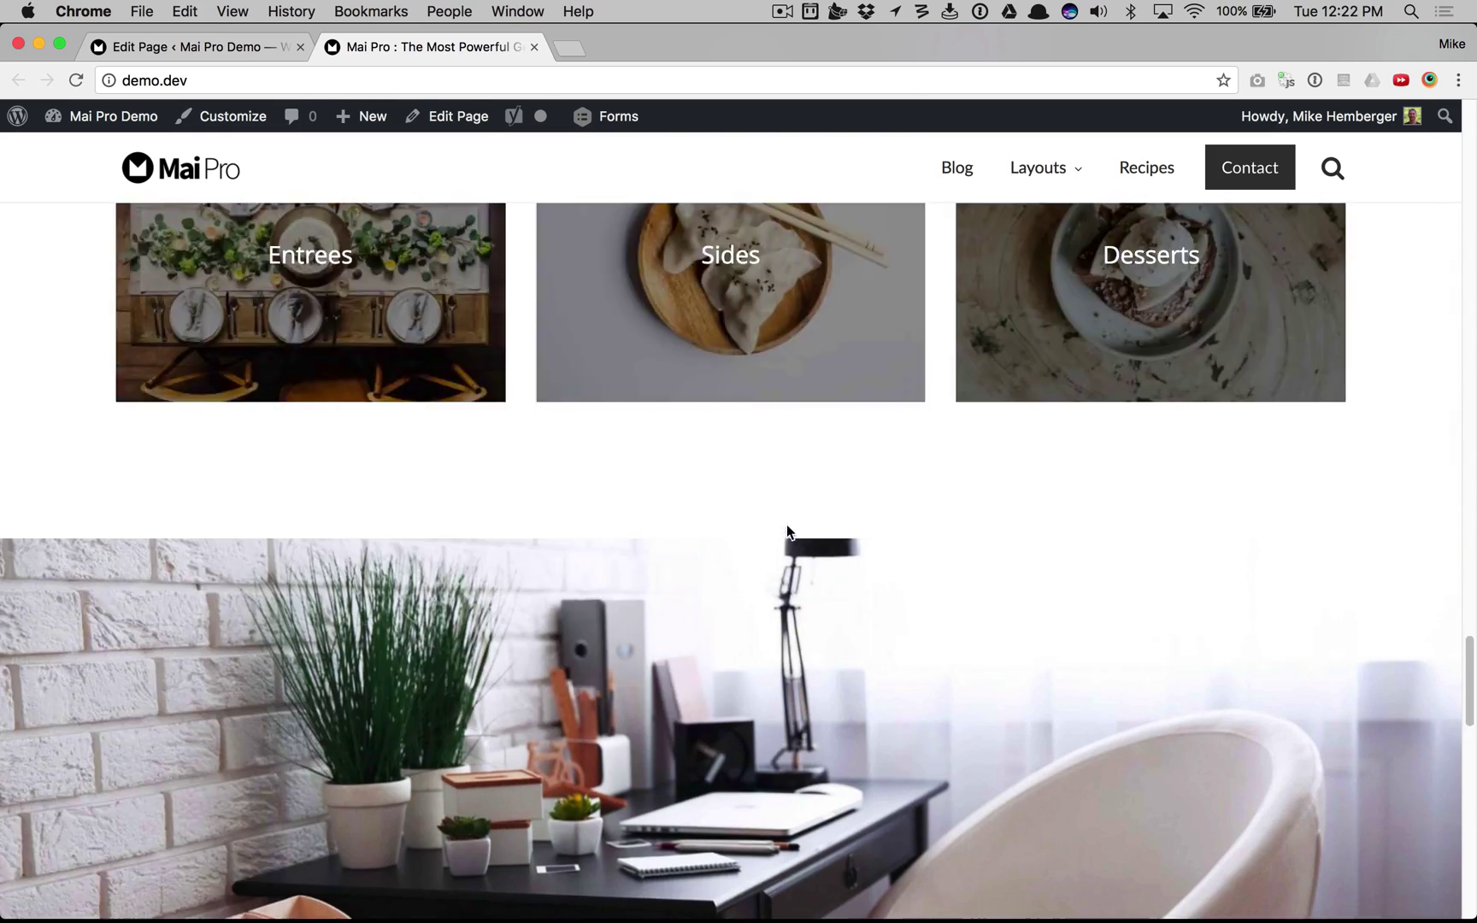
{"action": "scroll", "coordinate": [788, 529], "scroll_direction": "up", "scroll_amount": 20}
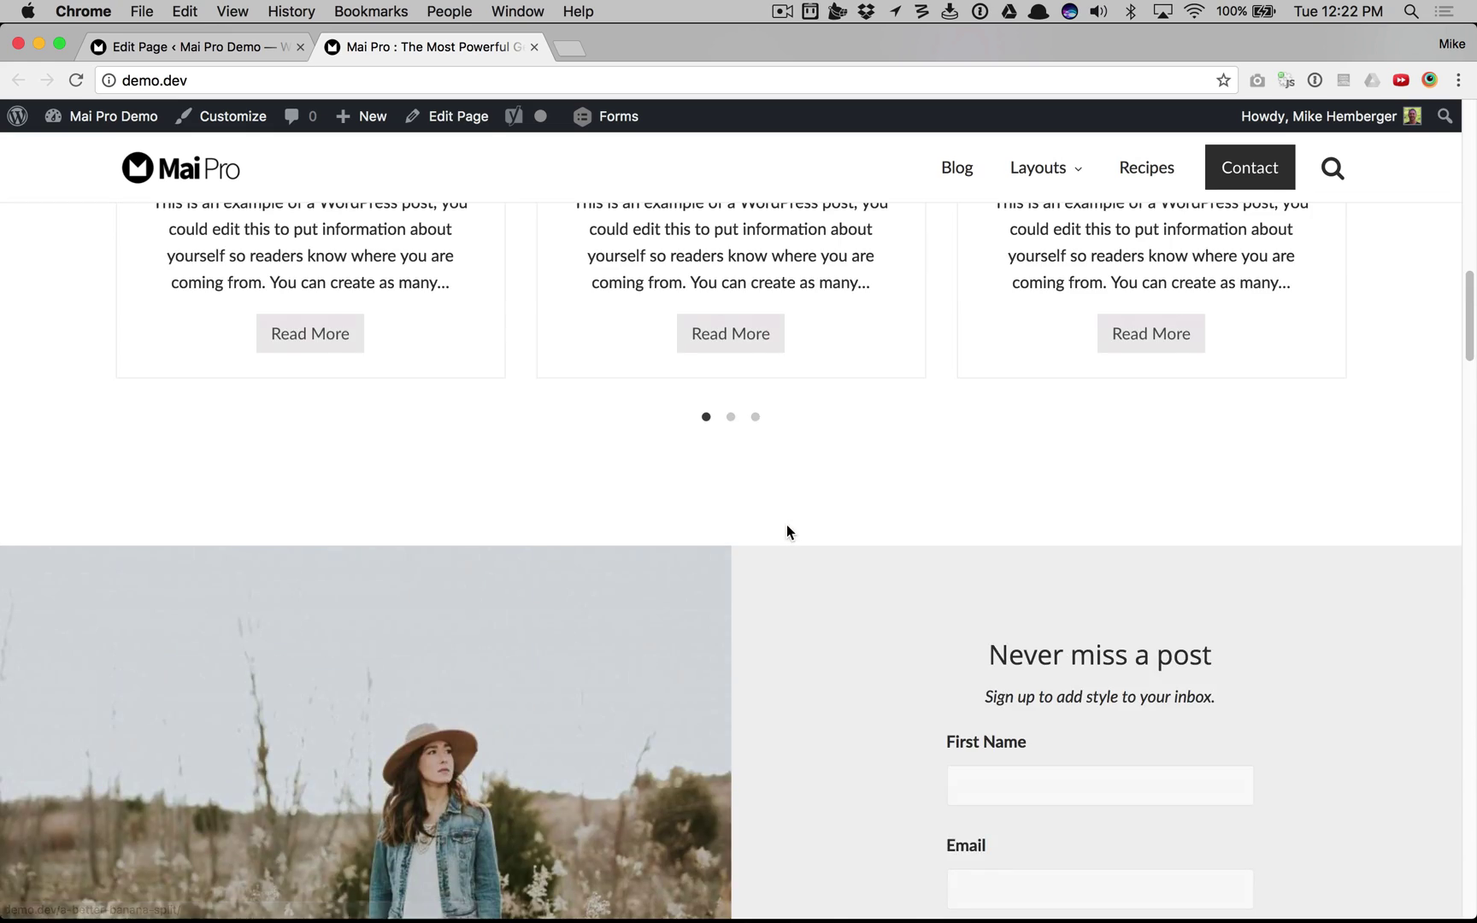
{"action": "scroll", "coordinate": [787, 526], "scroll_direction": "up", "scroll_amount": 5}
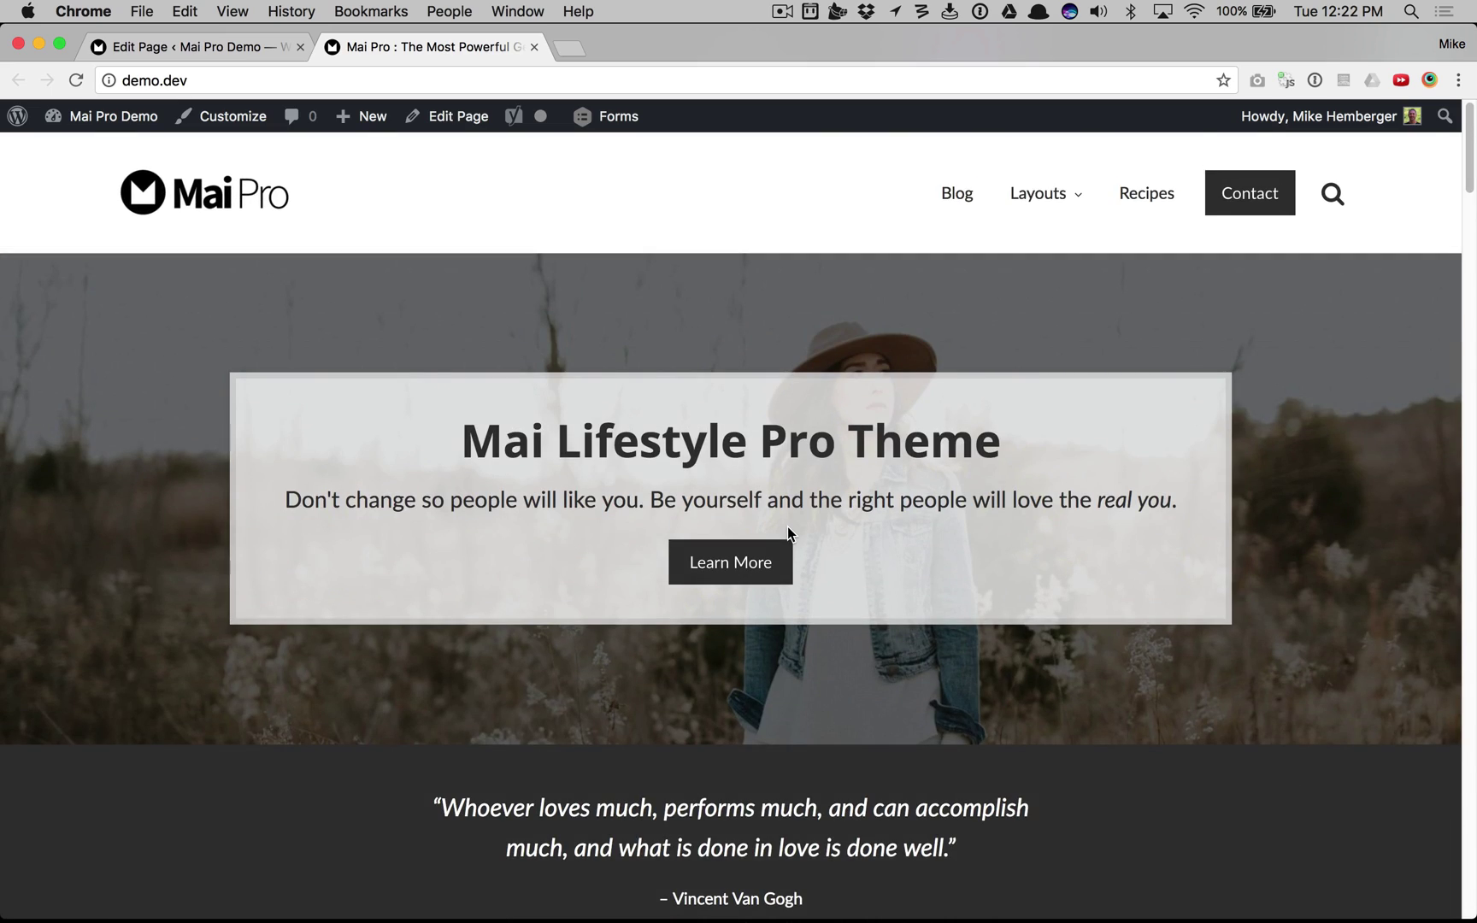
{"action": "scroll", "coordinate": [787, 526], "scroll_direction": "down", "scroll_amount": 20}
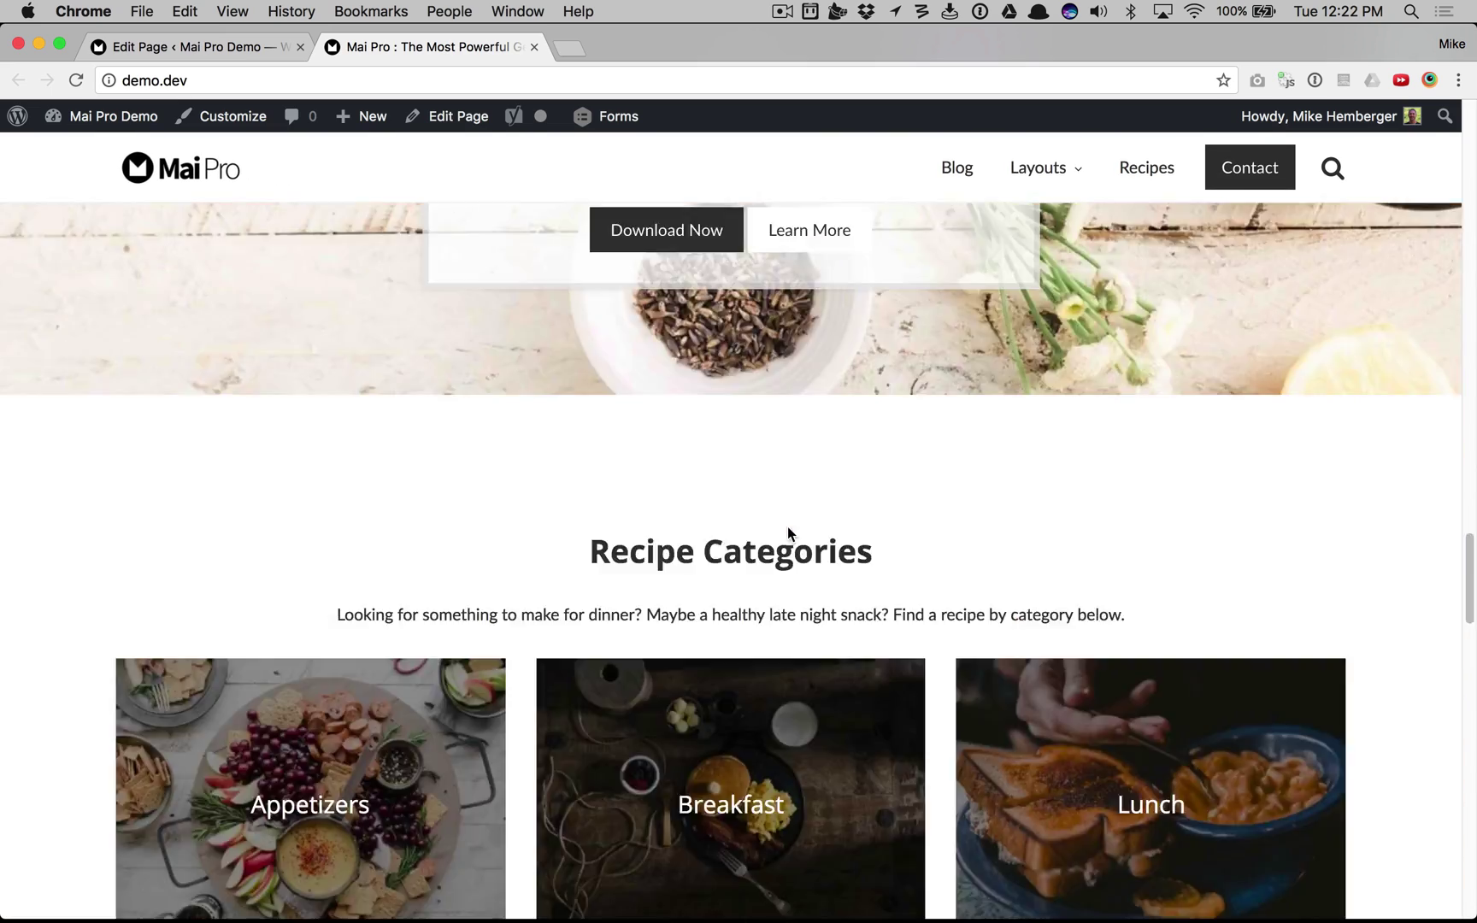
{"action": "scroll", "coordinate": [787, 527], "scroll_direction": "up", "scroll_amount": 20}
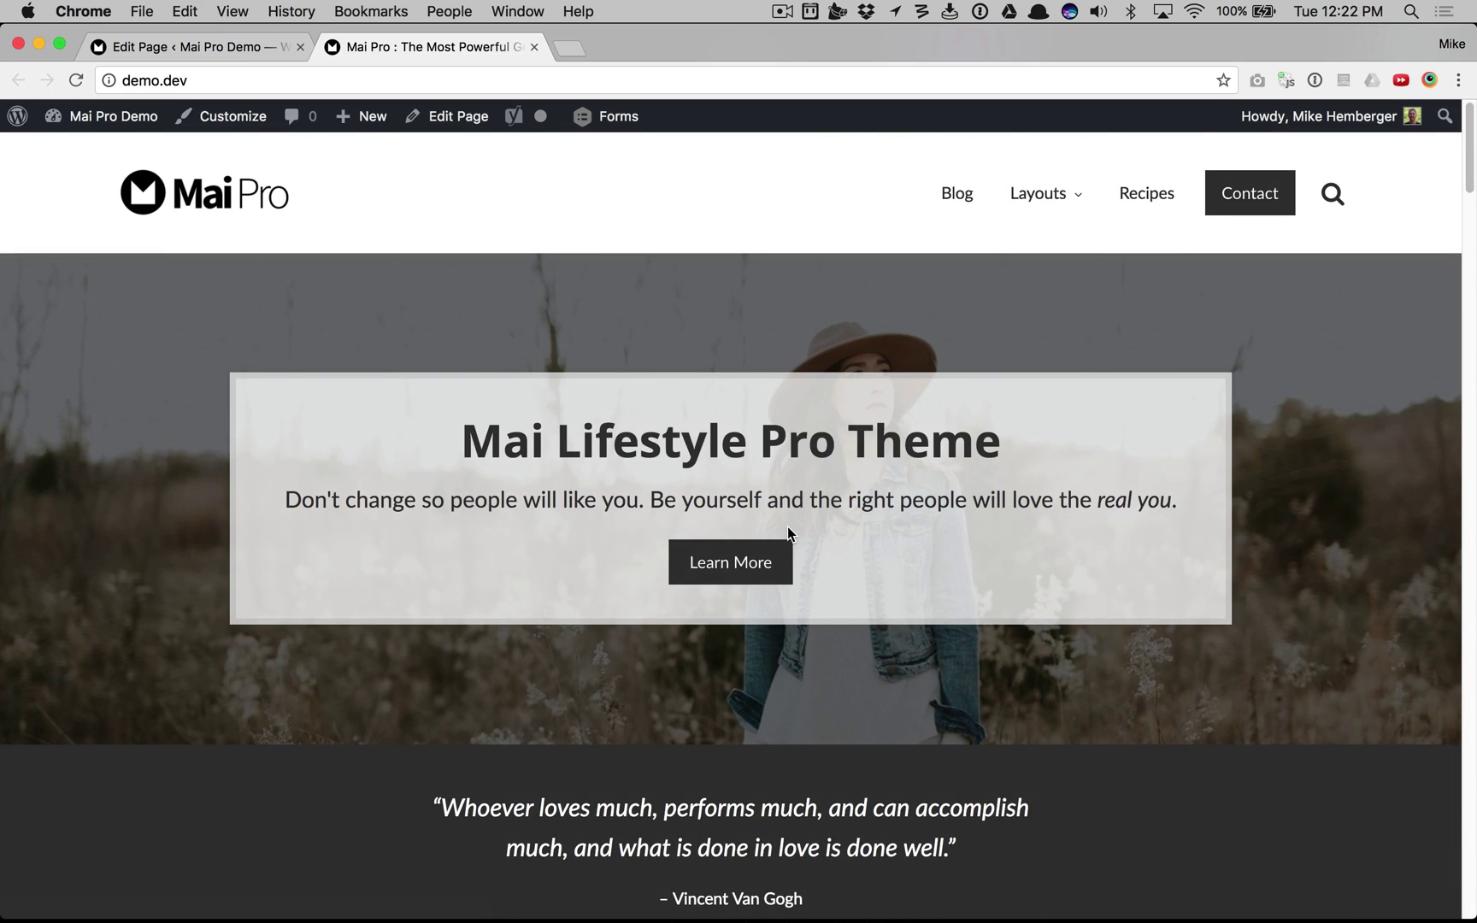